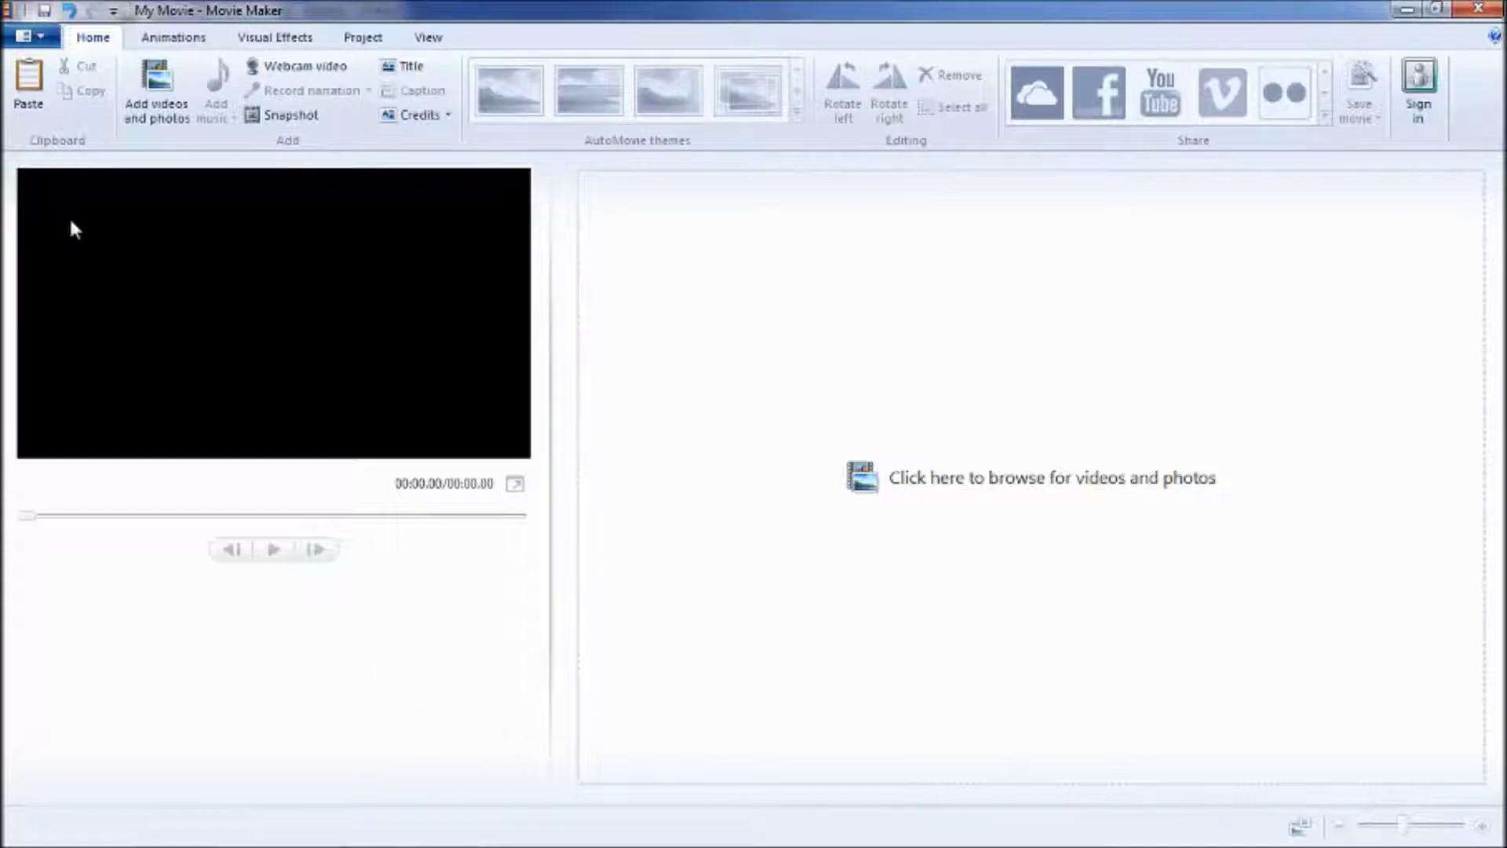
- Add the video Mr. Intro from the Documents library to the project
left_click(149, 93)
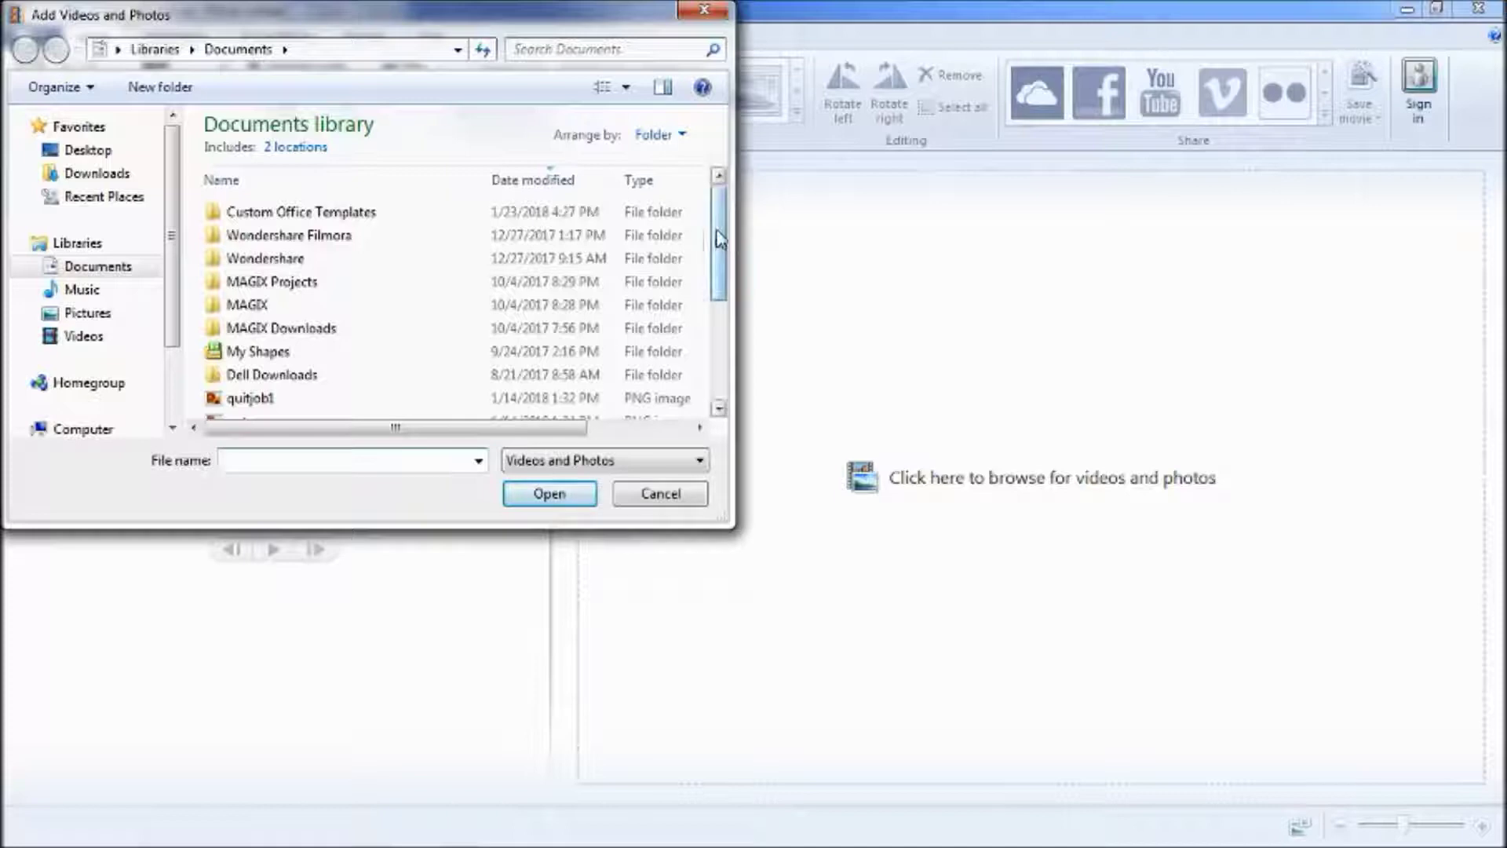
scroll(719, 340, "down", 3)
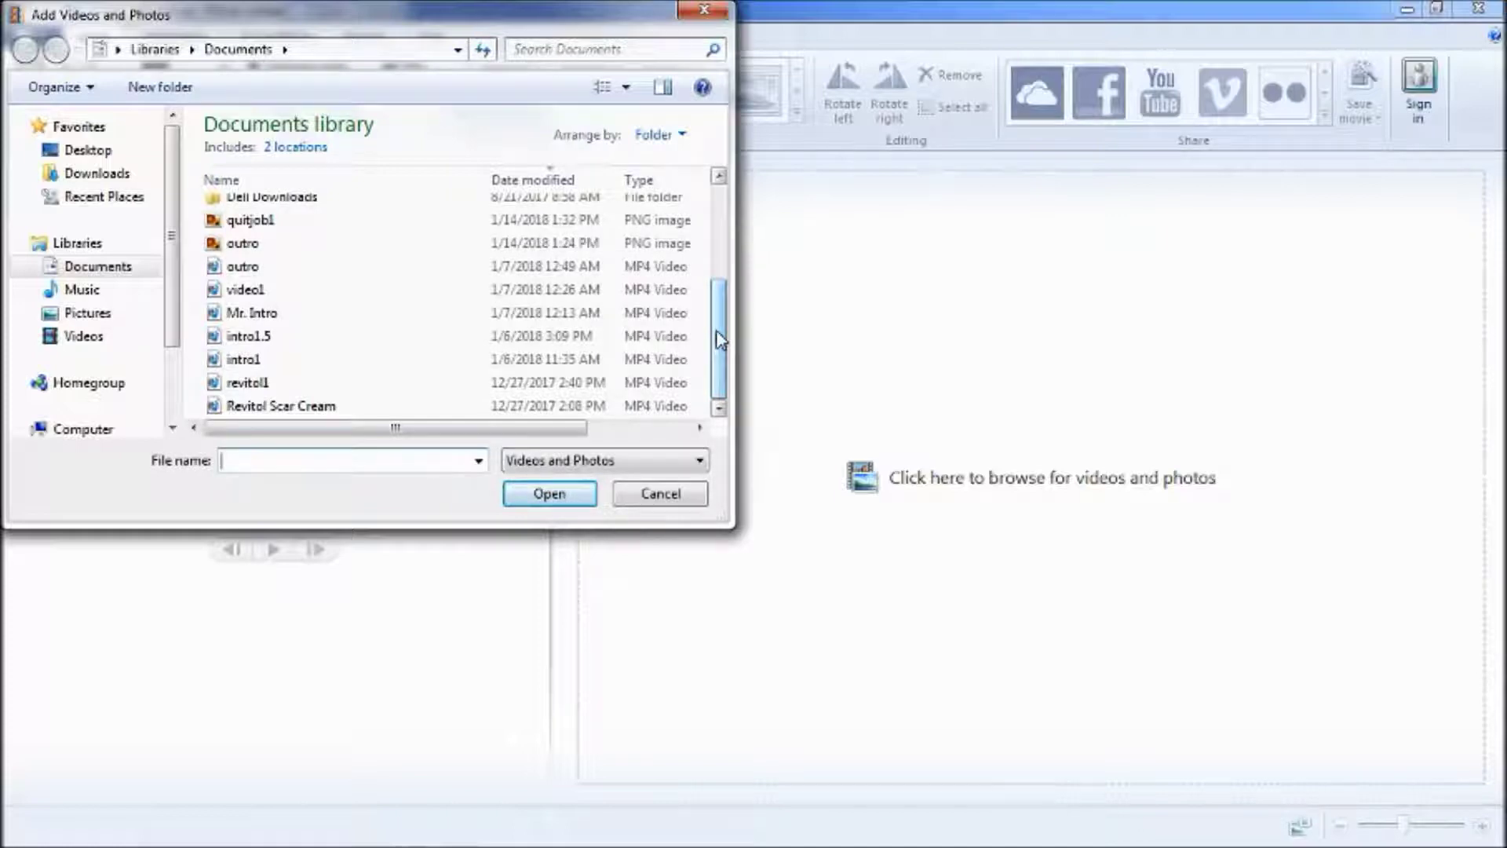
left_click_drag(716, 332, 717, 371)
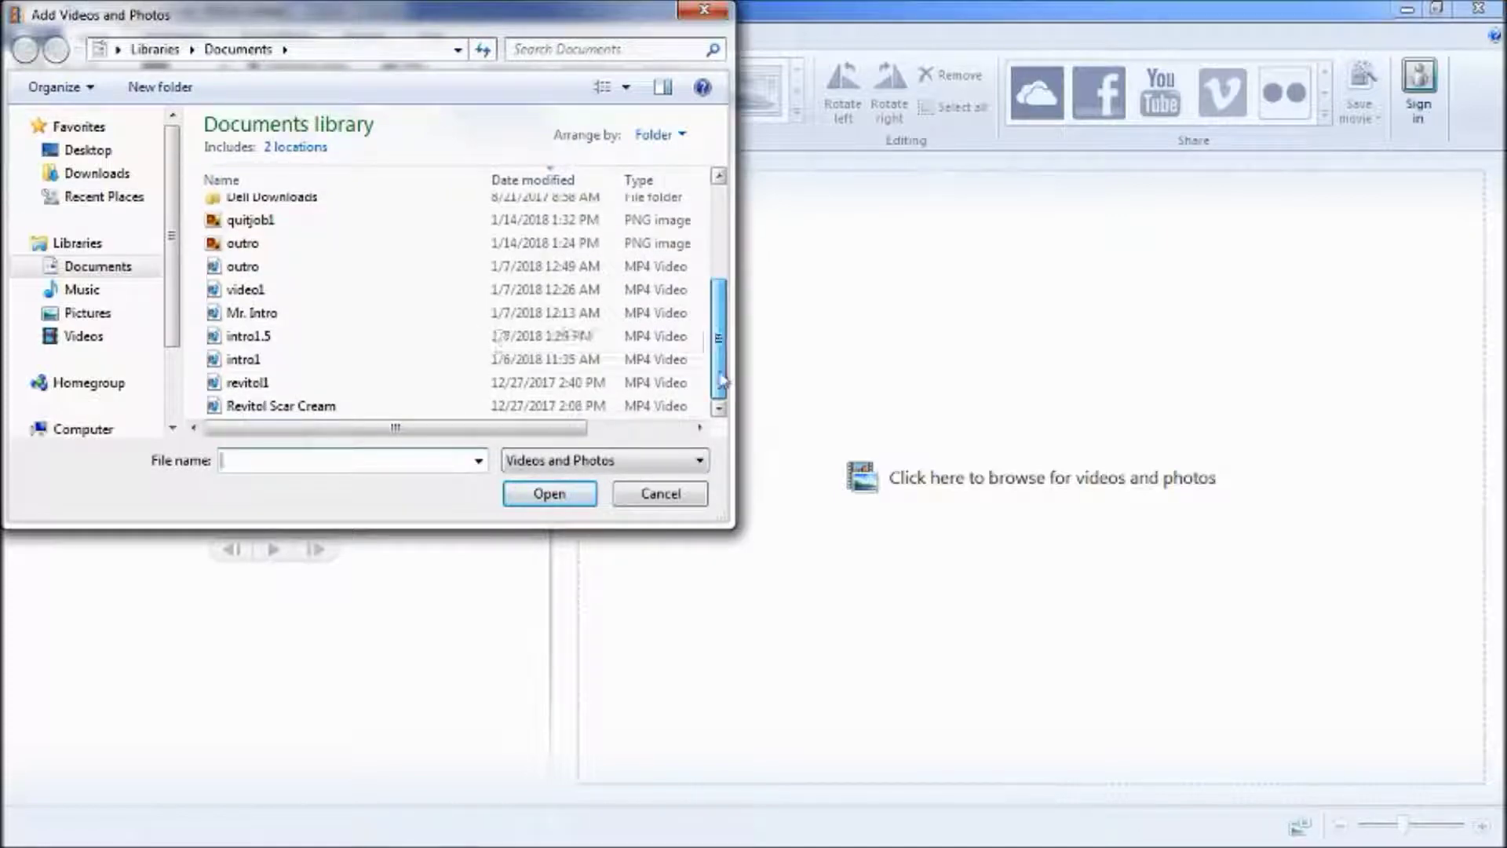
left_click(252, 314)
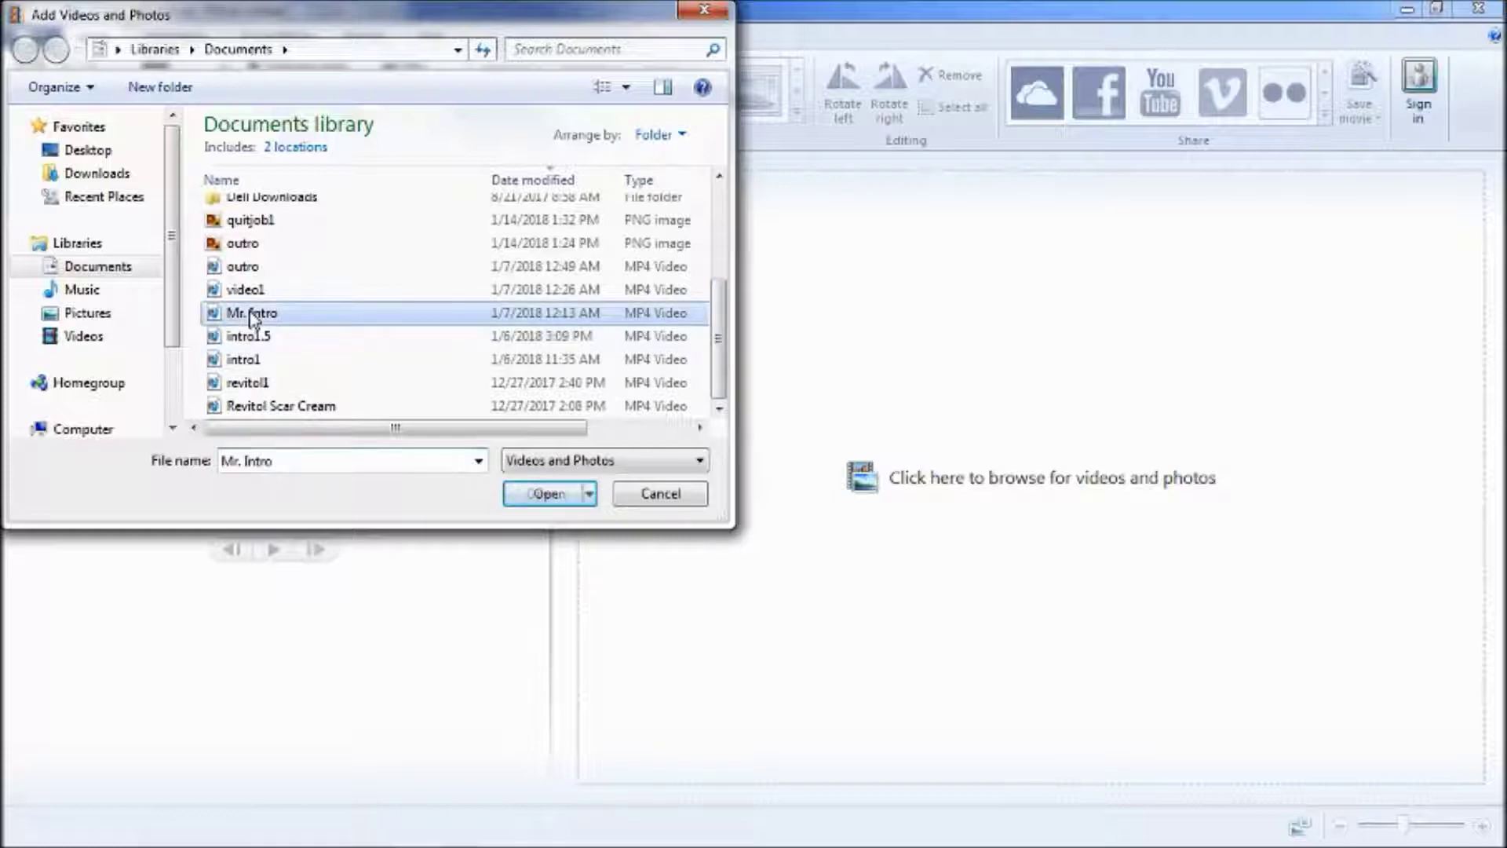
left_click(552, 507)
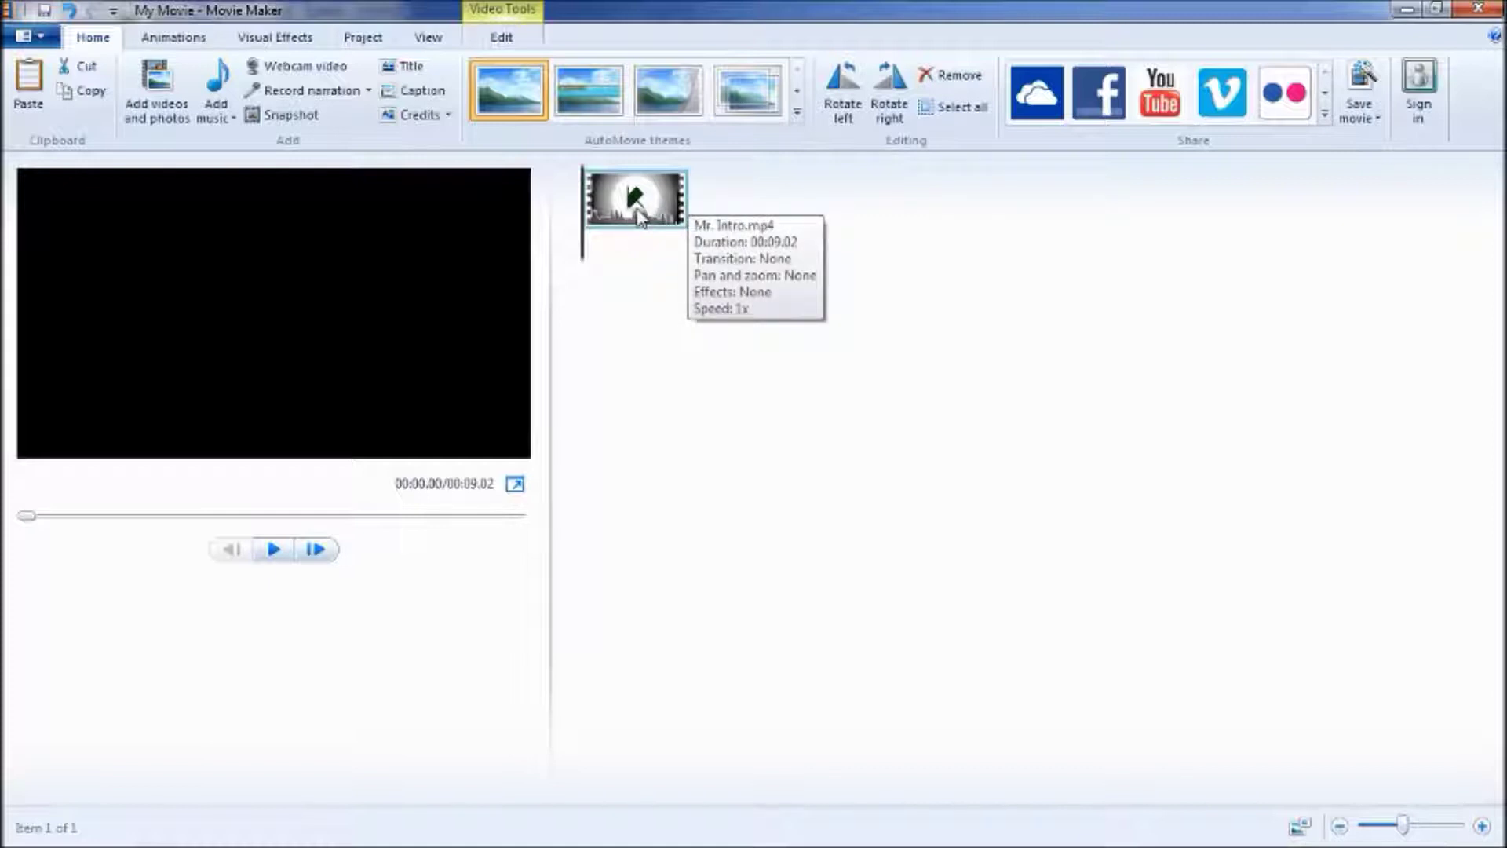
- Add the video "next 2 how to make a video movie maker" from the recording folder in the Videos library
left_click(179, 110)
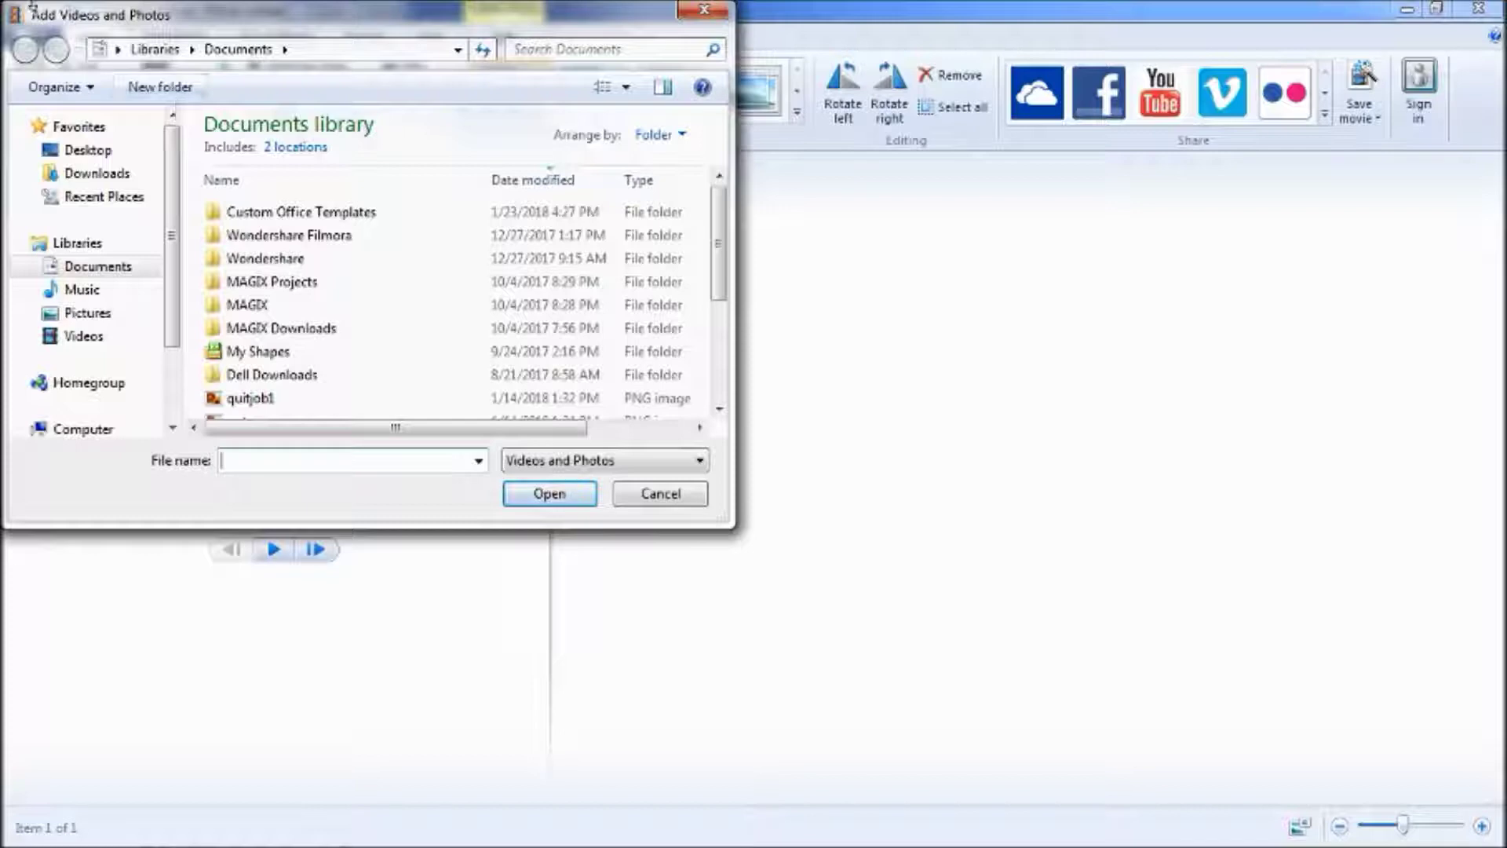
left_click_drag(642, 24, 618, 112)
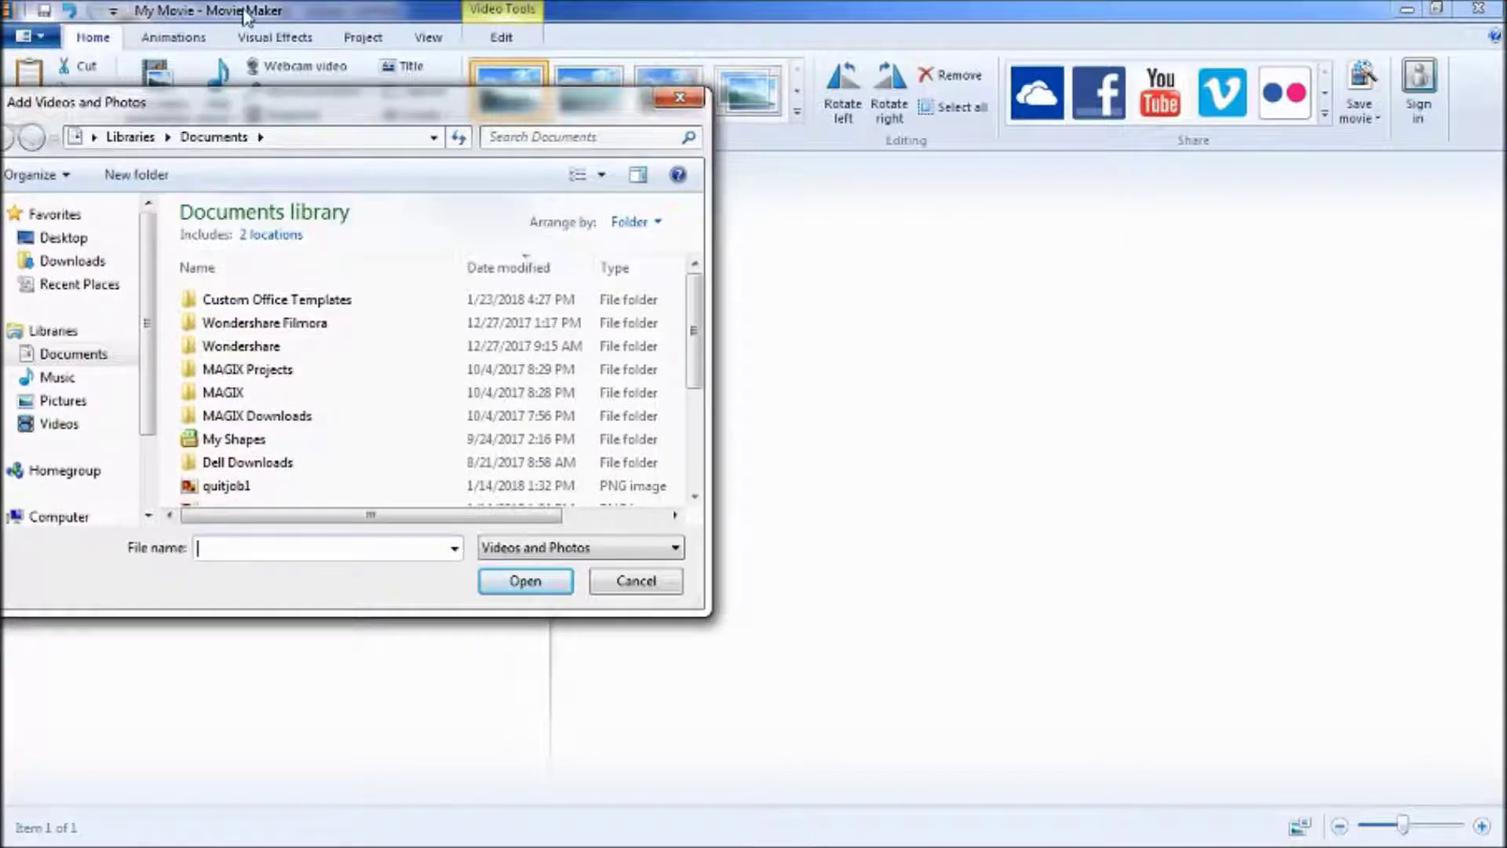
left_click_drag(480, 121, 511, 95)
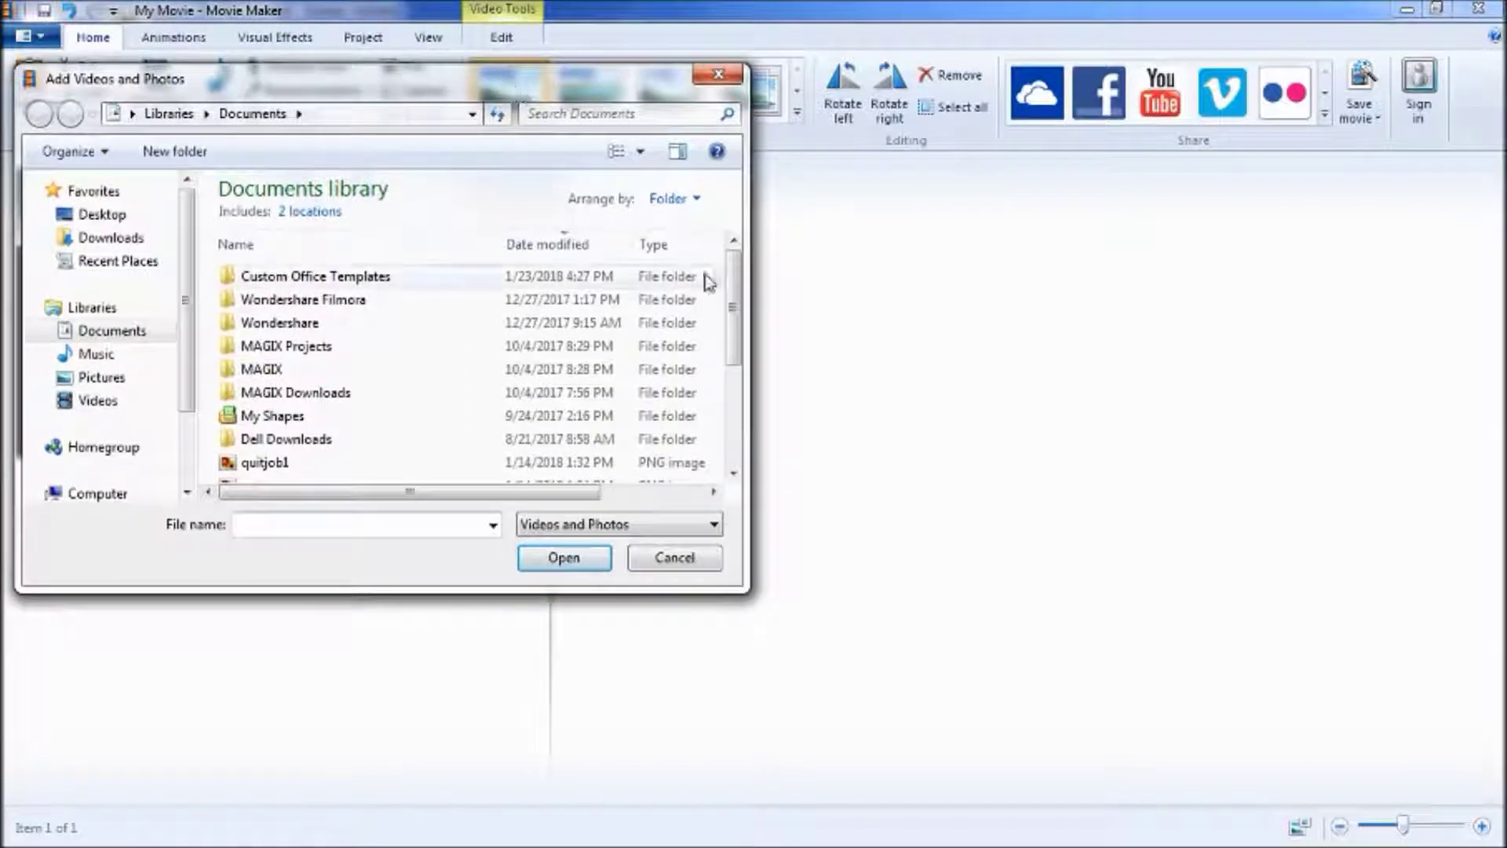
left_click(106, 400)
double_click(267, 297)
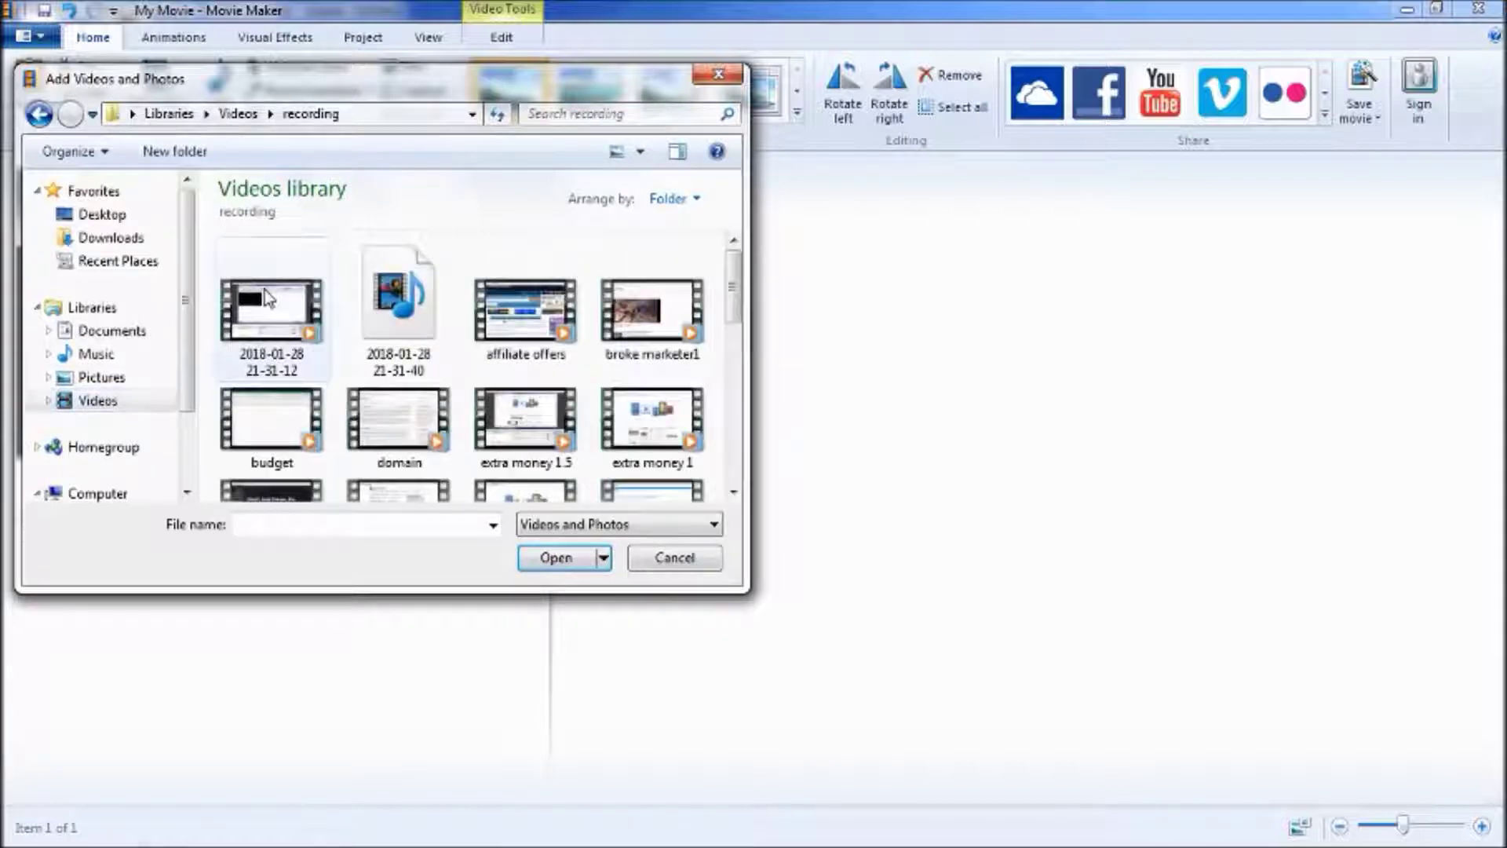
scroll(738, 314, "down", 3)
scroll(741, 314, "down", 1)
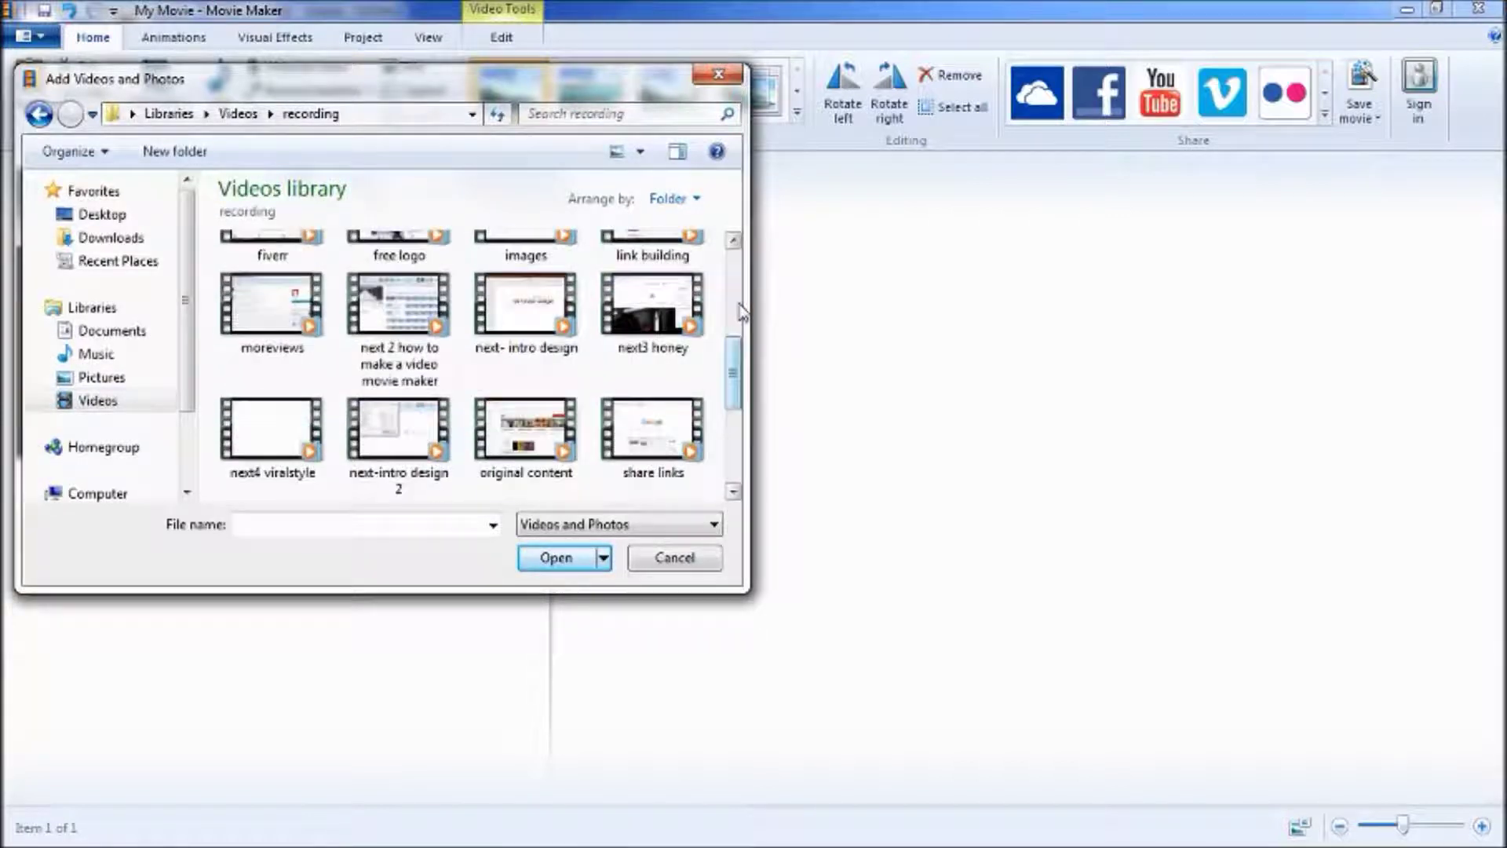
left_click(626, 330)
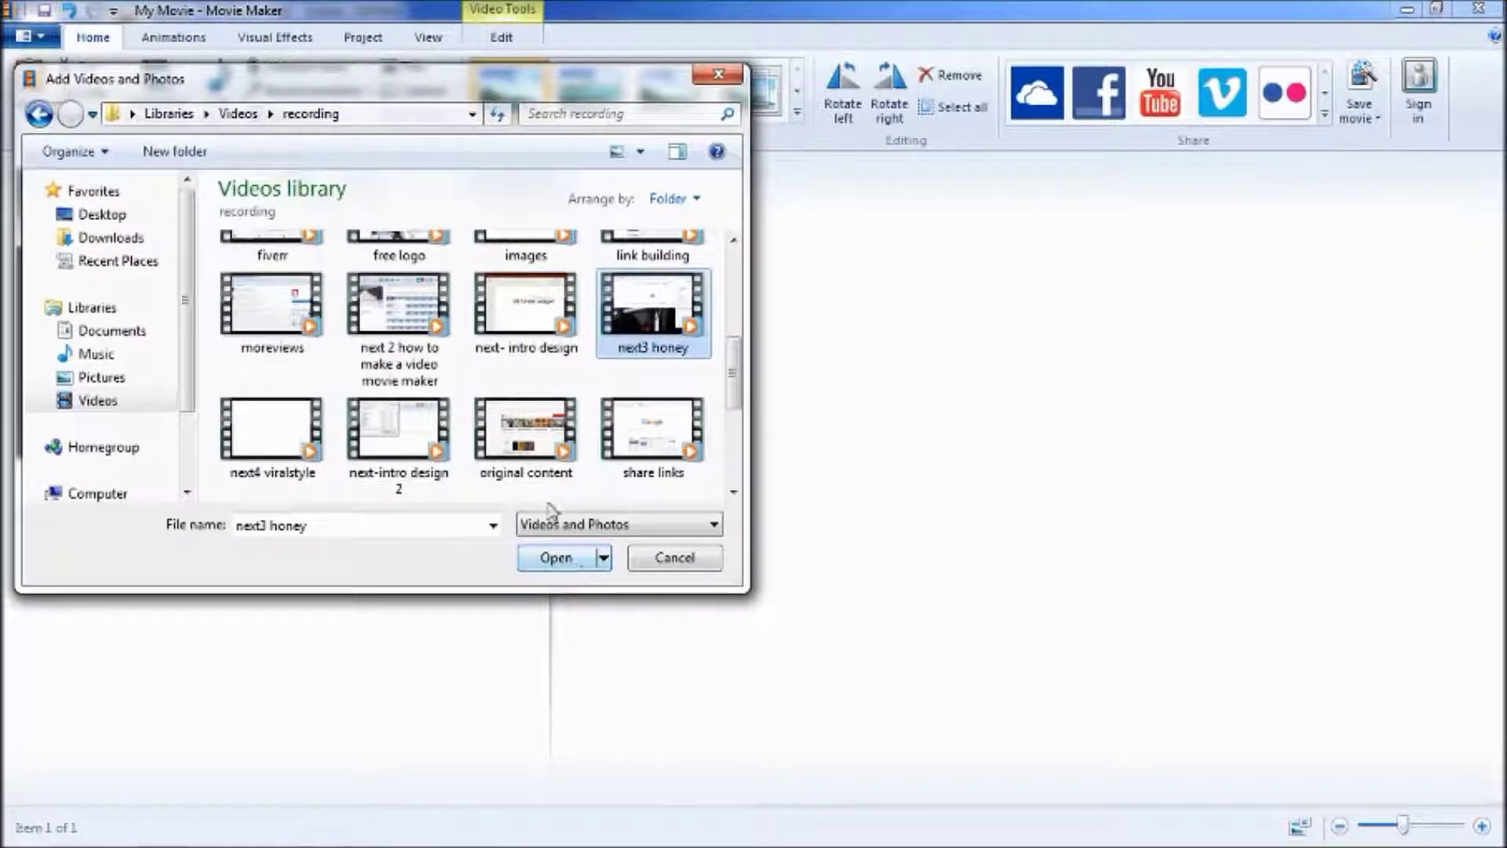
left_click(398, 342)
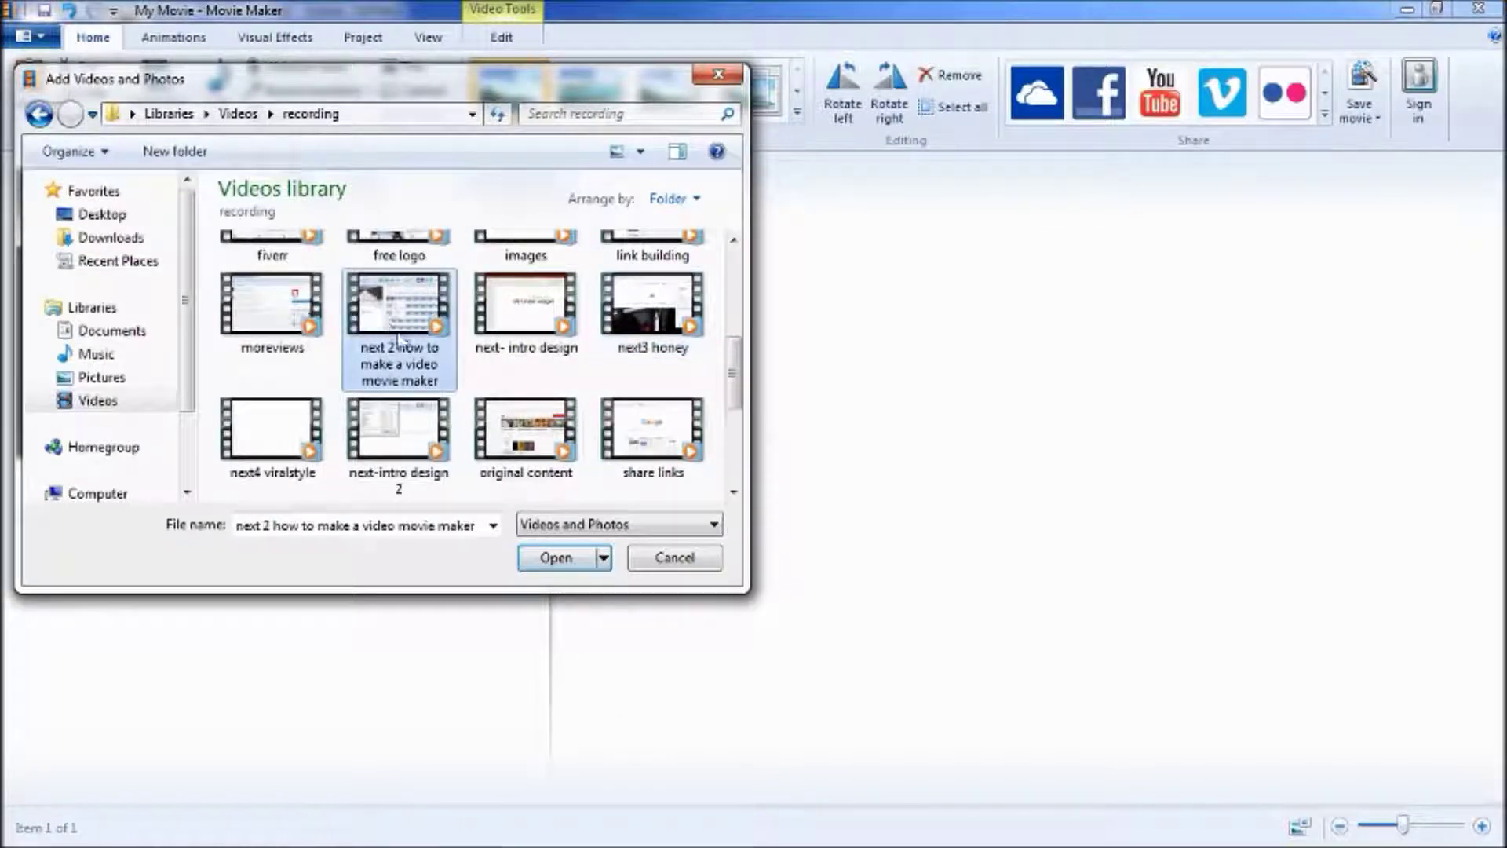
left_click(555, 559)
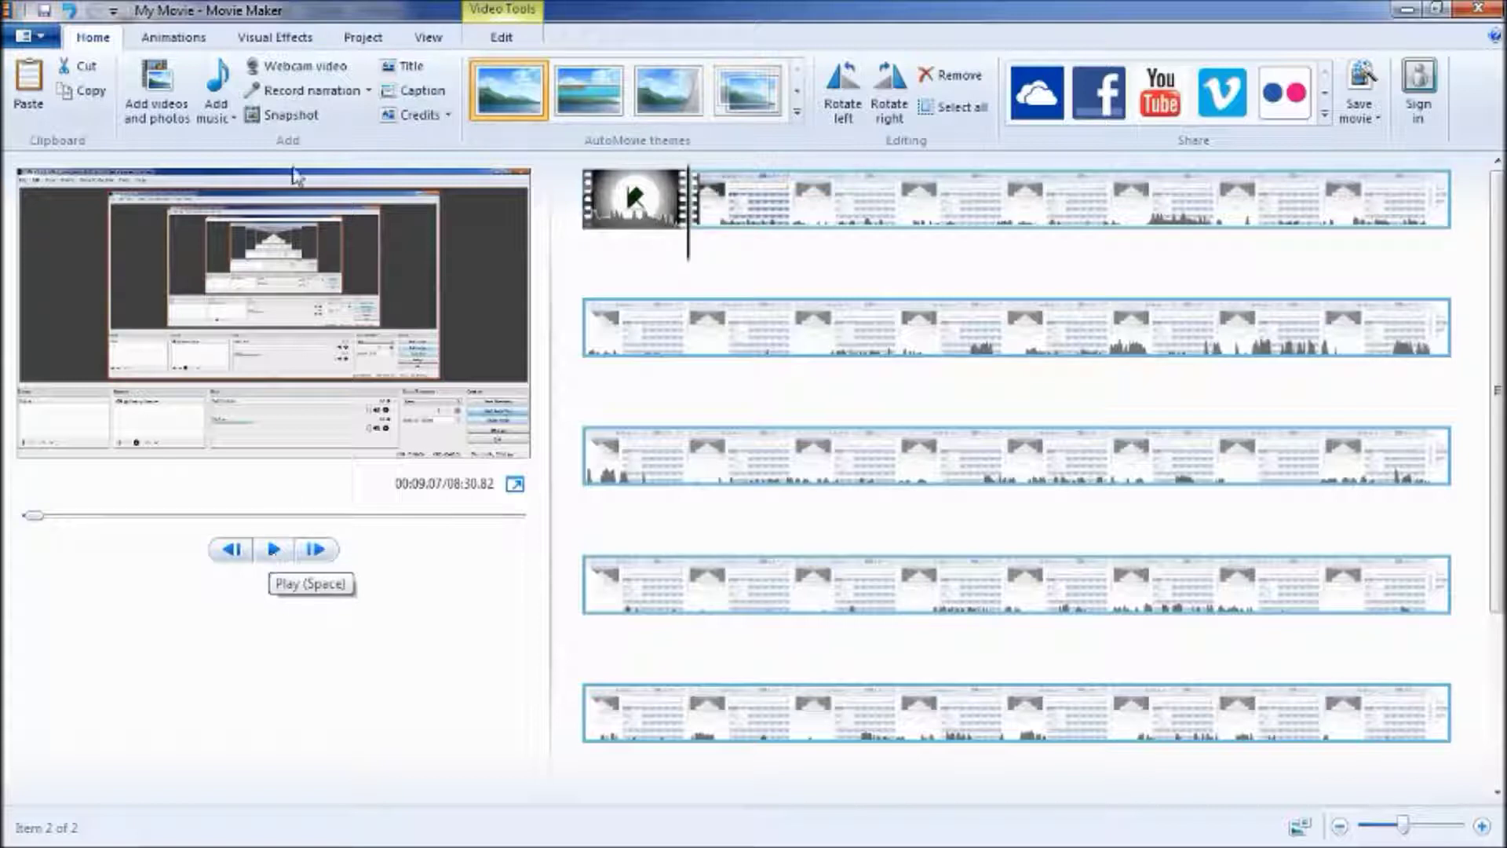
- Play the second clip to about 00:11.27 and set its start point there
left_click(503, 40)
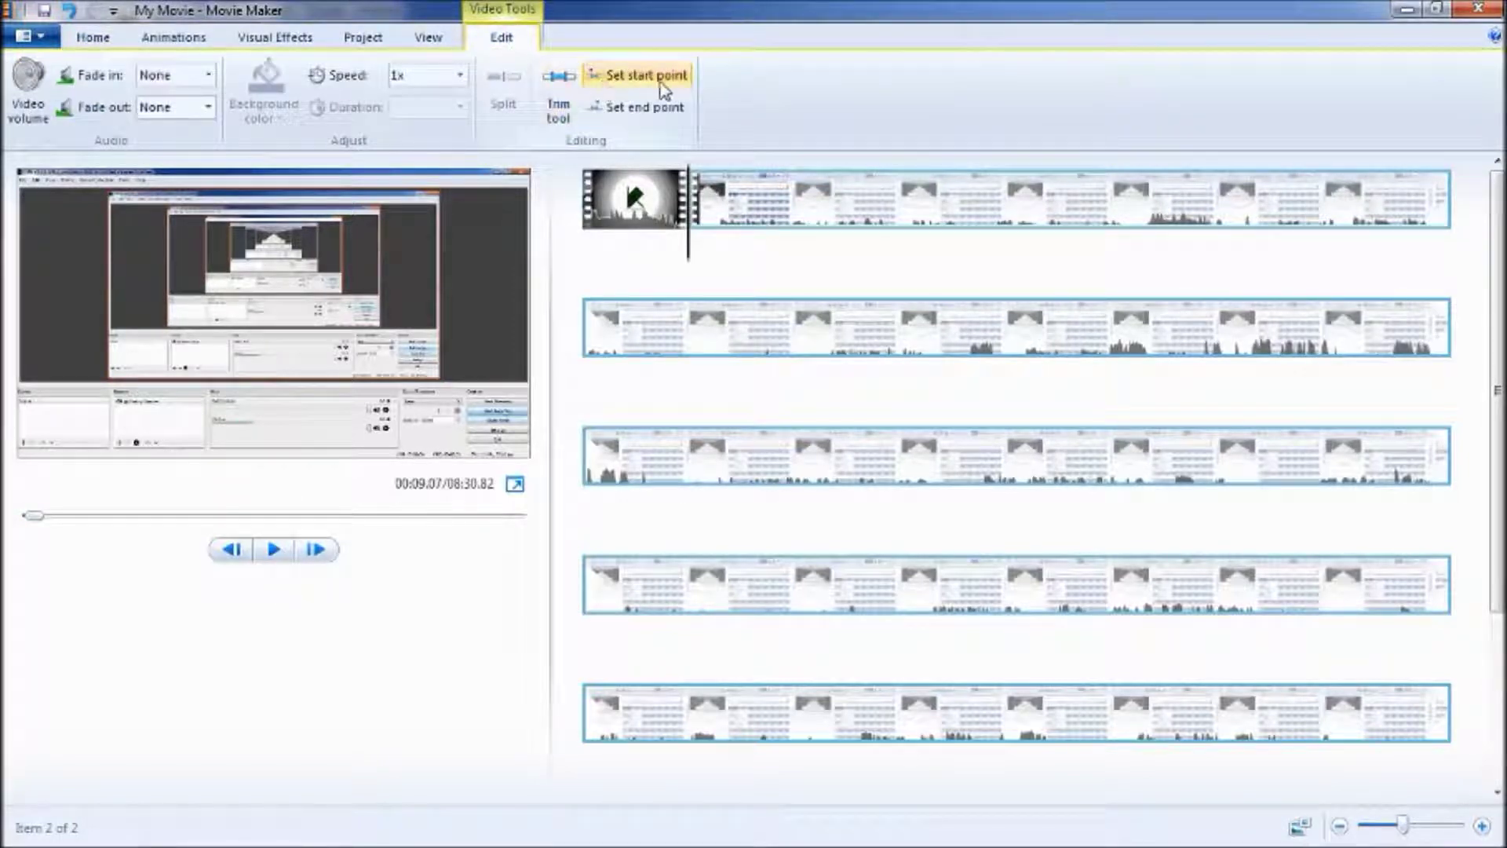
left_click(274, 549)
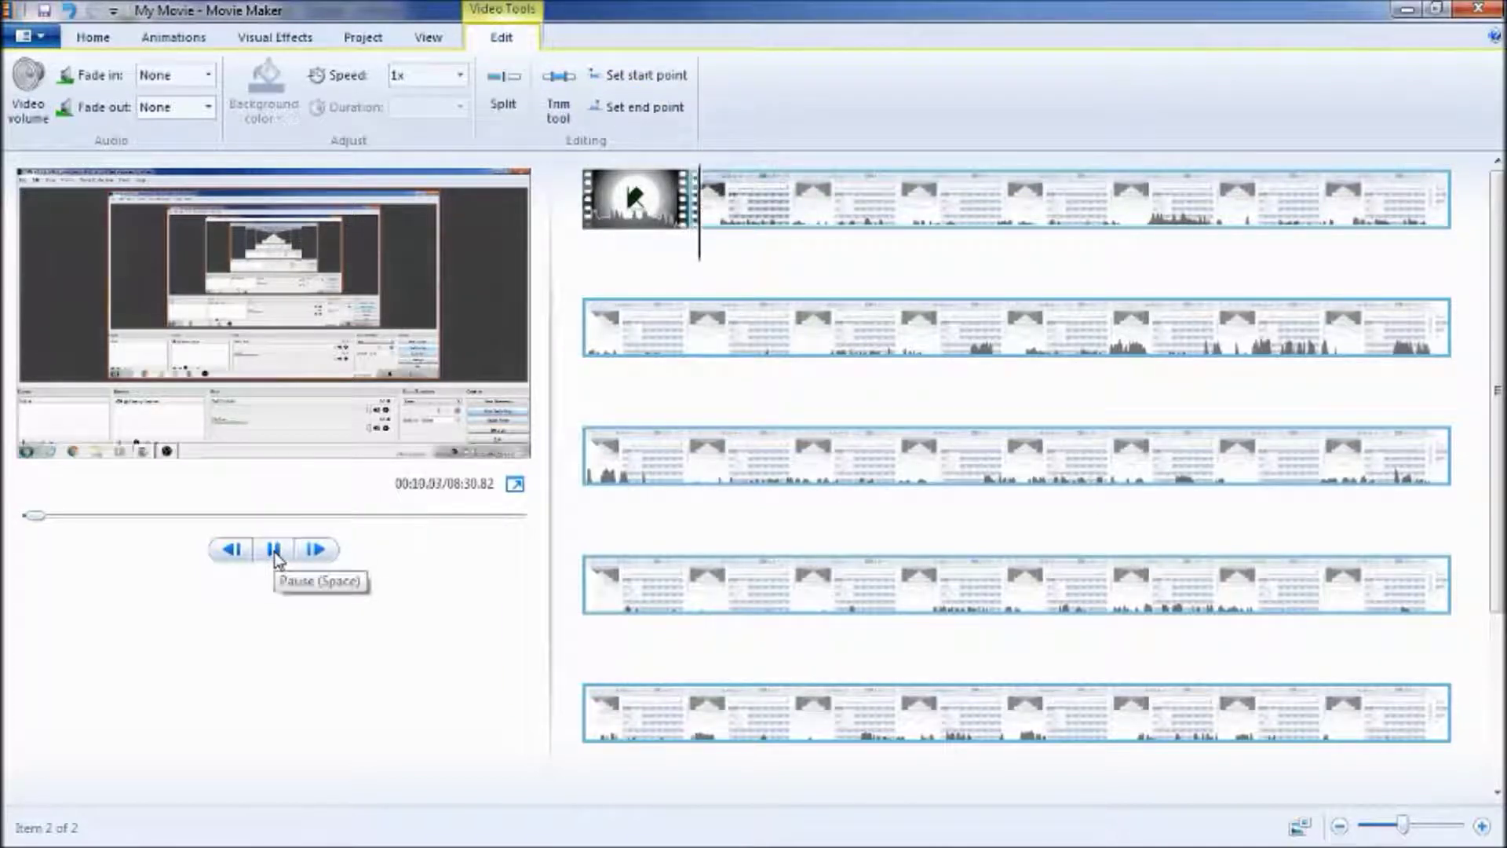
left_click(274, 550)
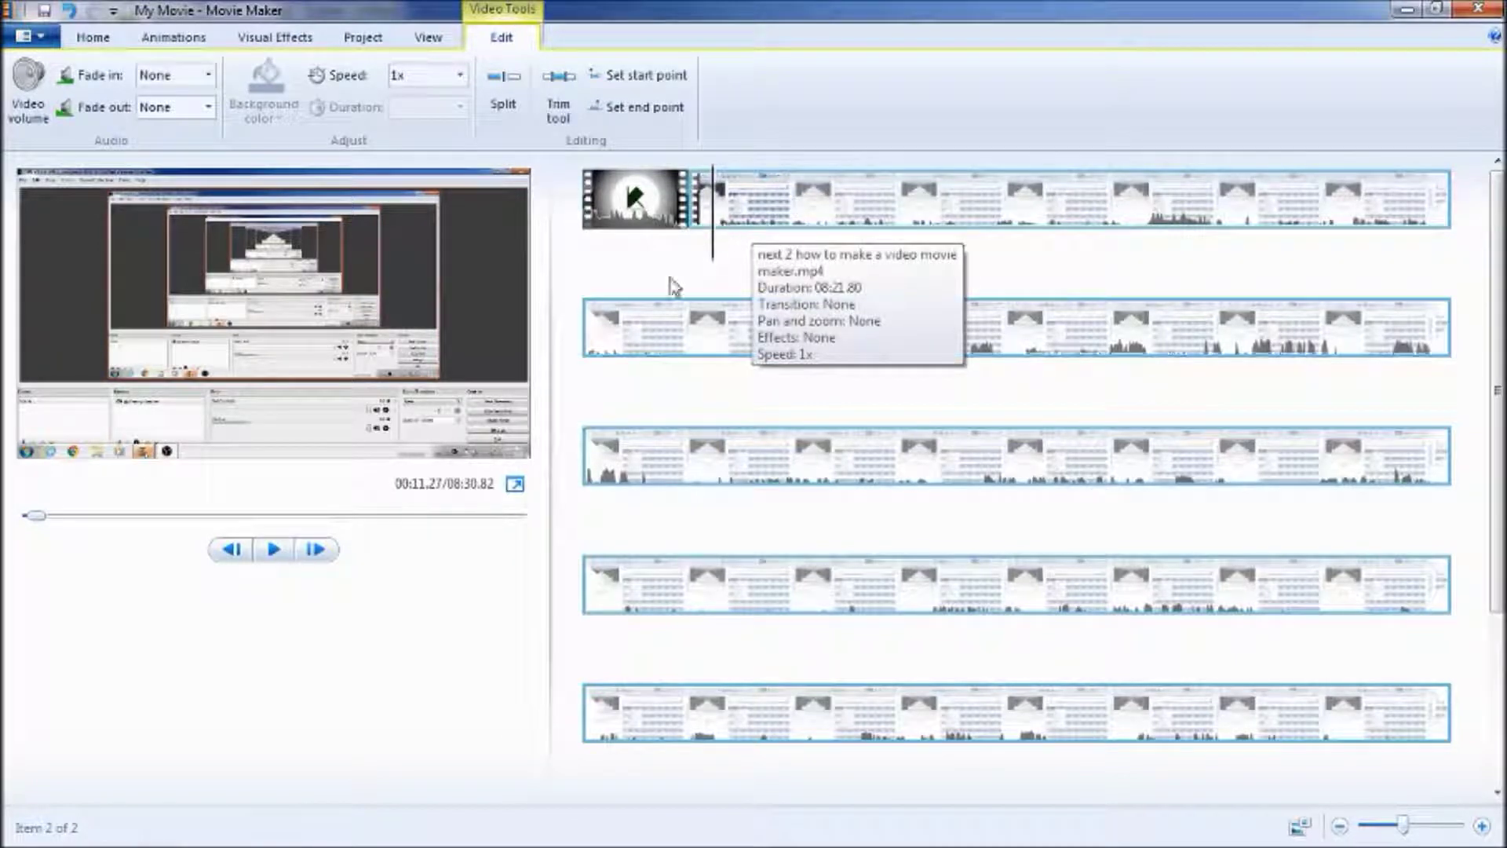
left_click(623, 78)
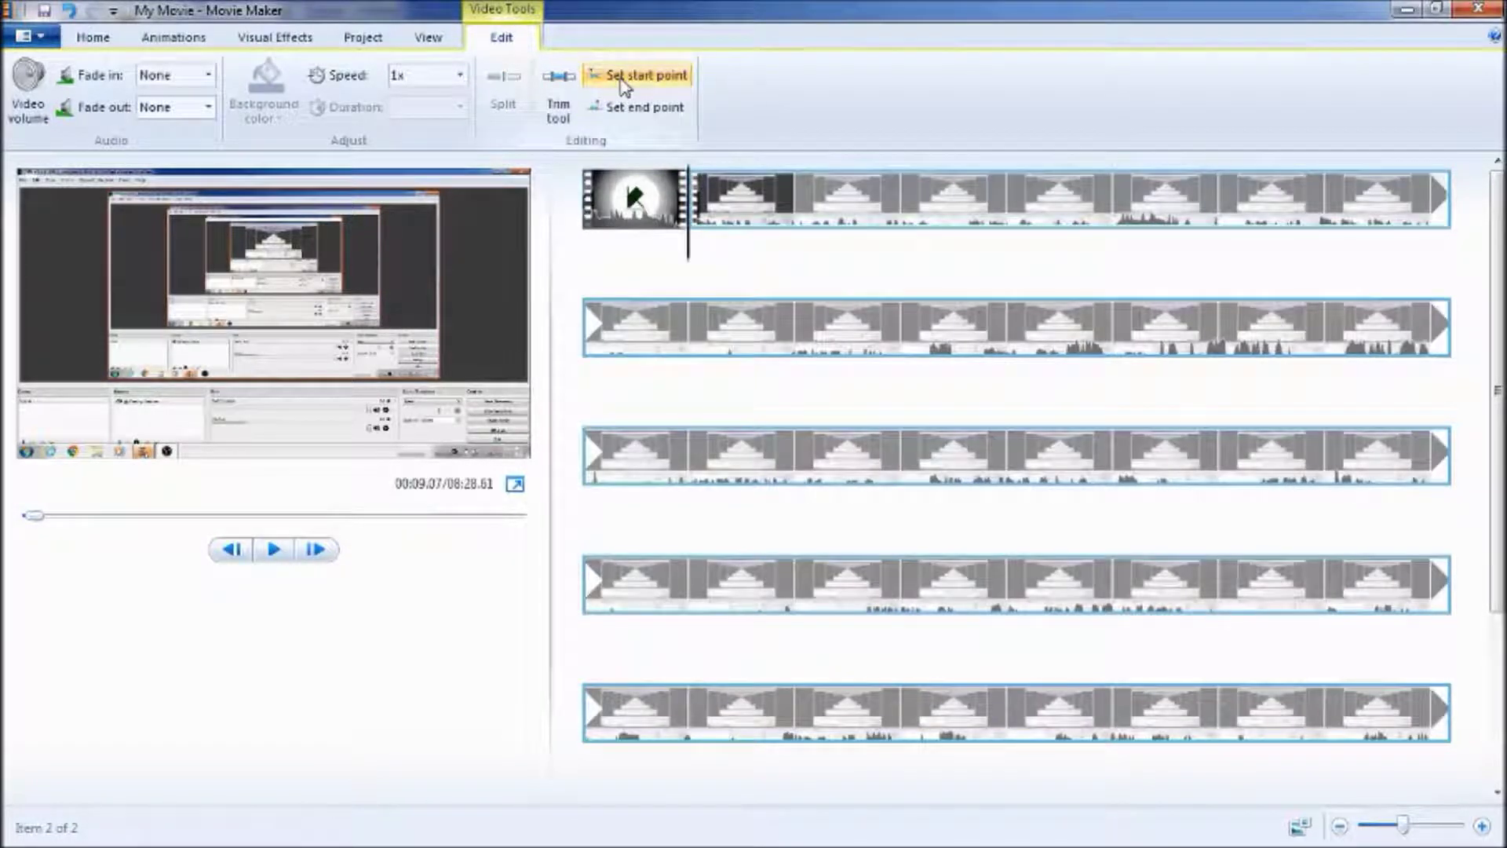
- Play the closing seconds of the second clip and pause at about 08:26.00
scroll(945, 515, "down", 3)
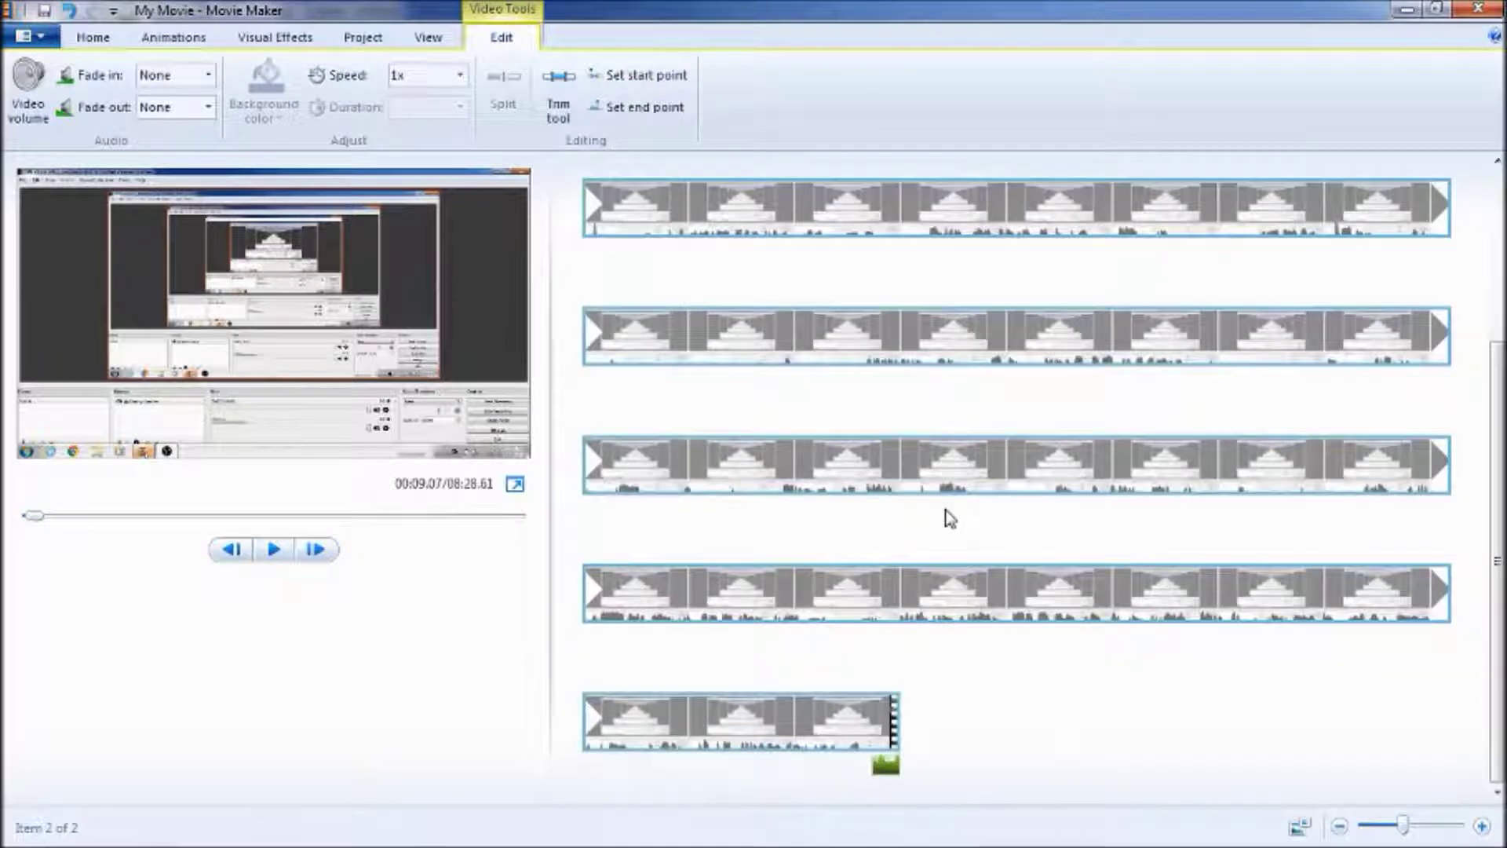
left_click(863, 746)
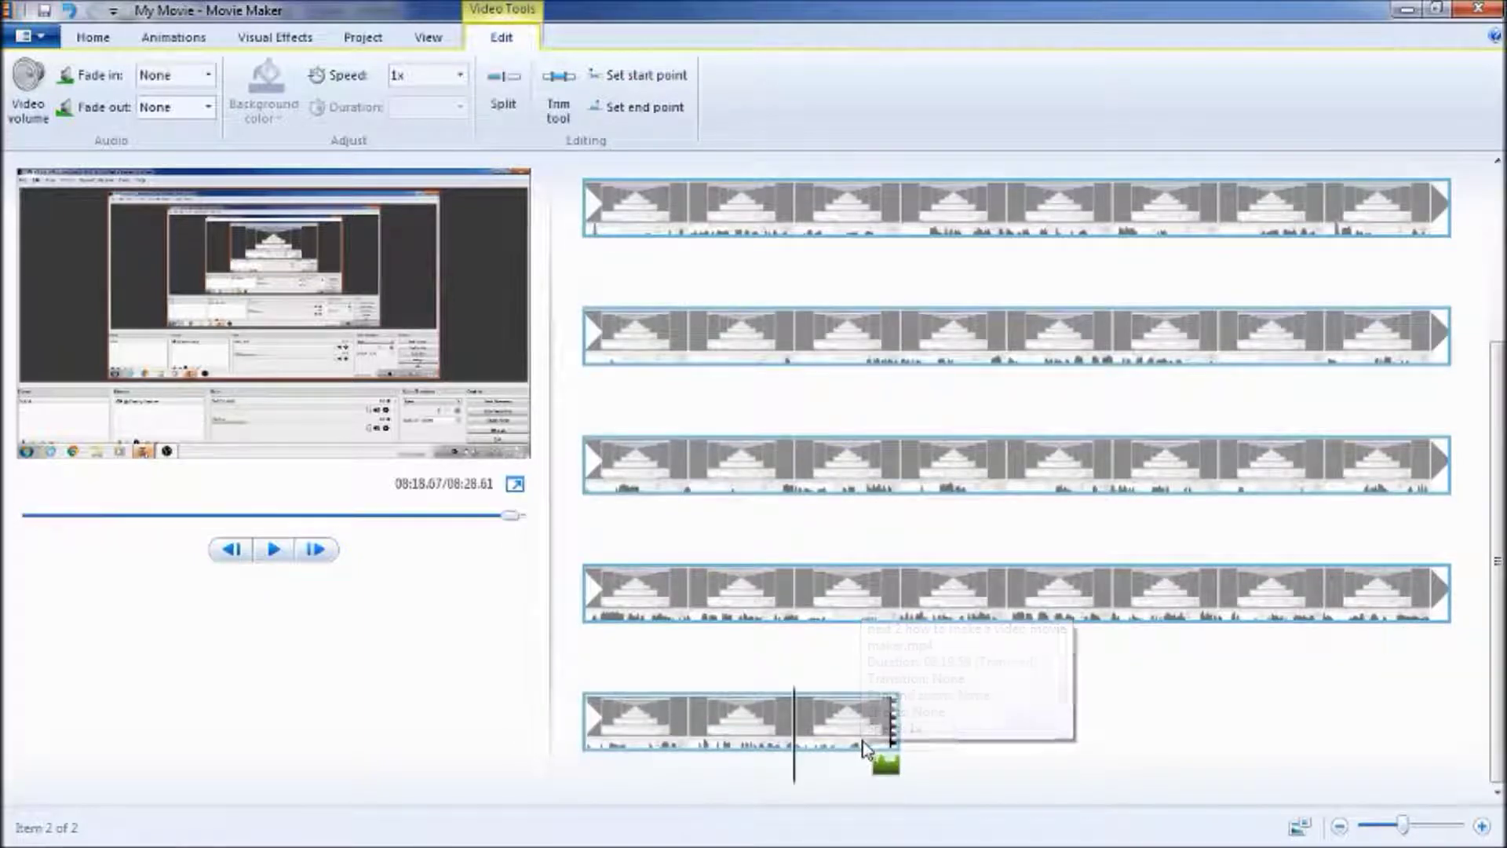
left_click(274, 550)
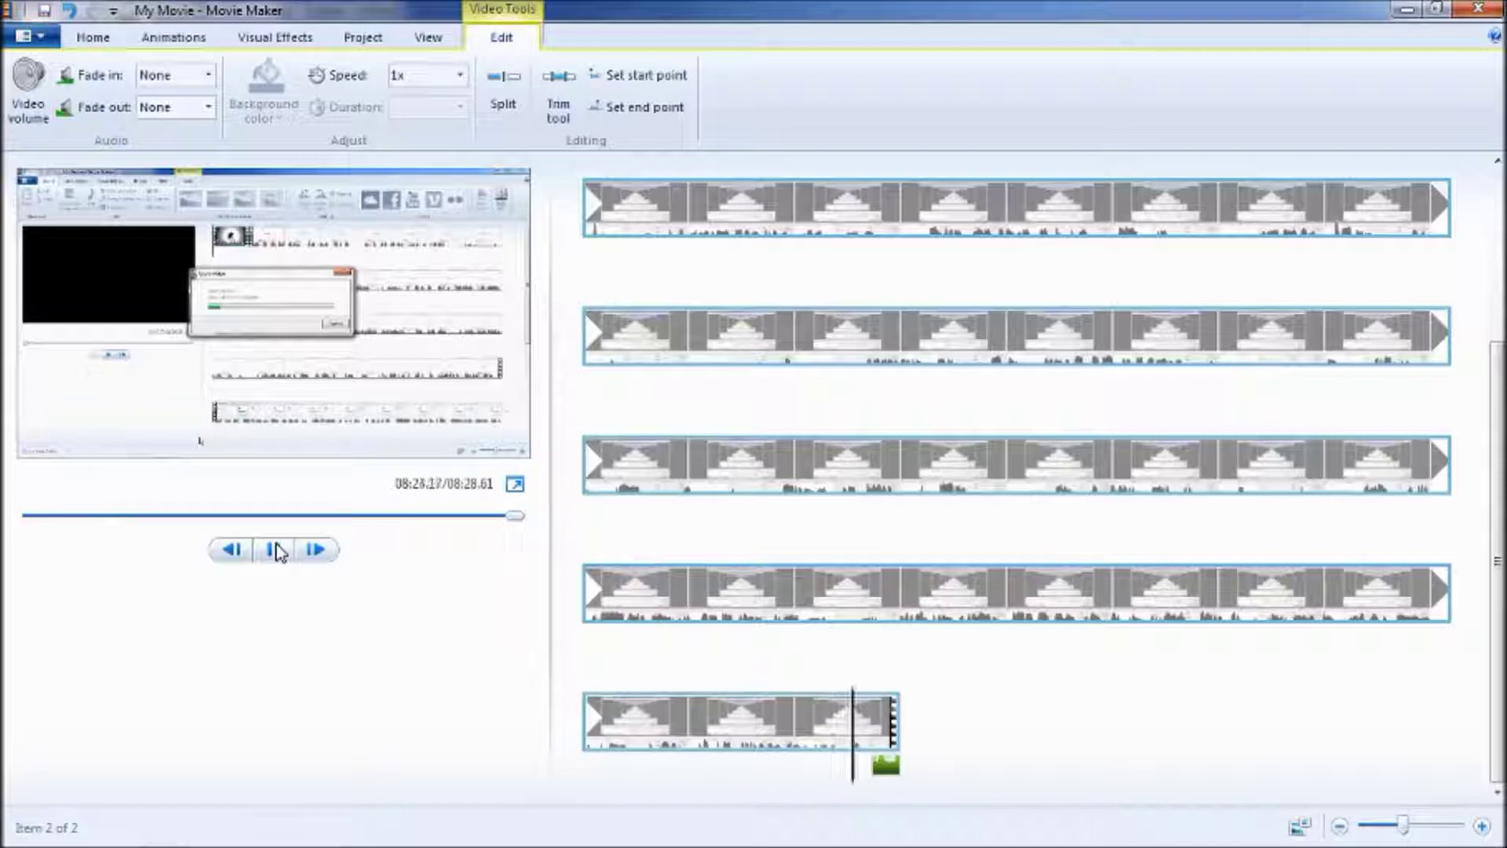
left_click(276, 550)
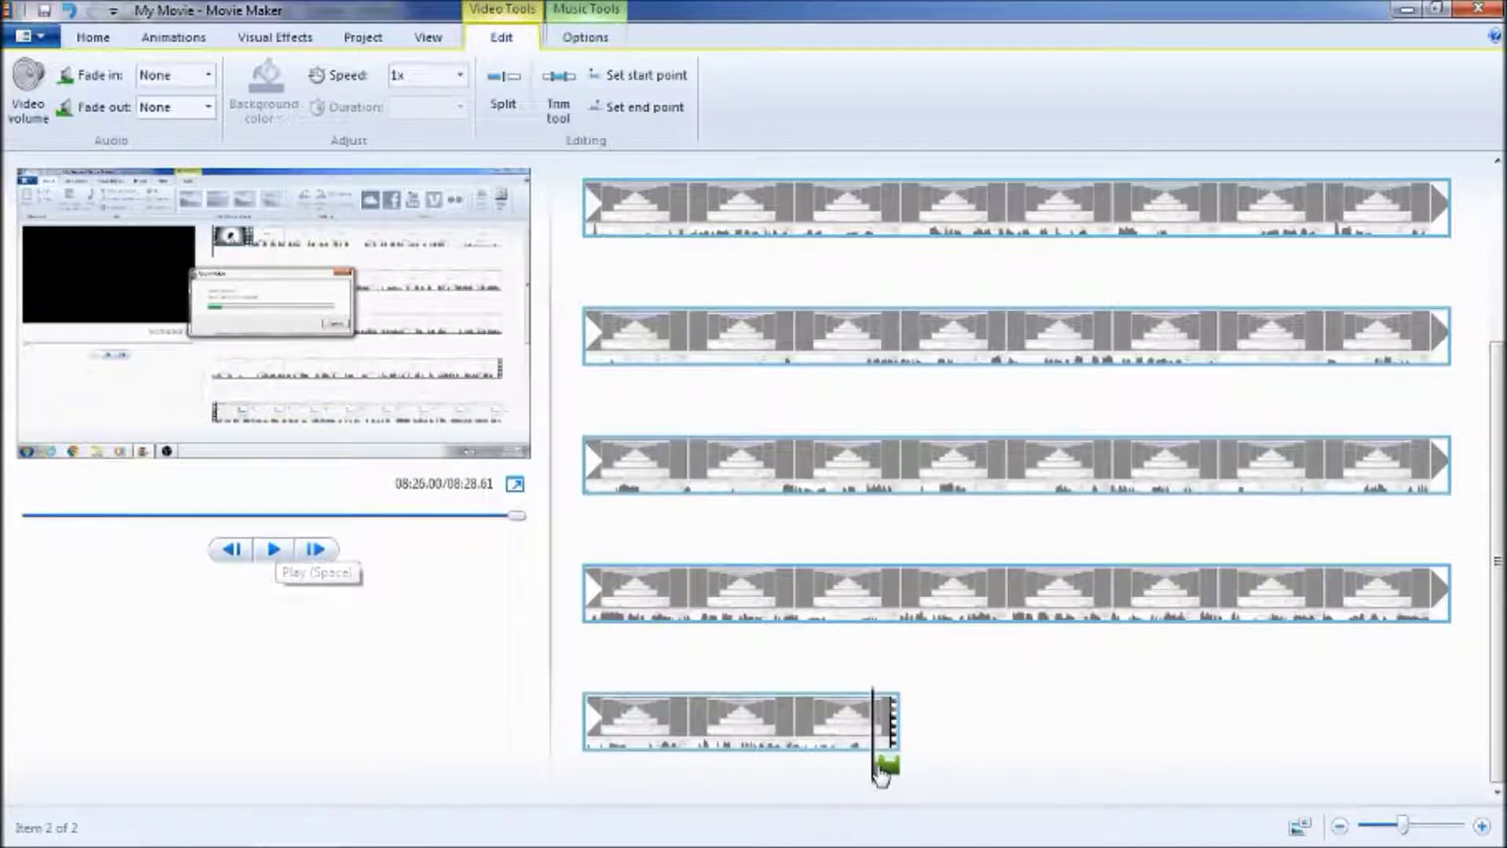
- Remove the short music item beneath the end of the second clip
left_click(885, 768)
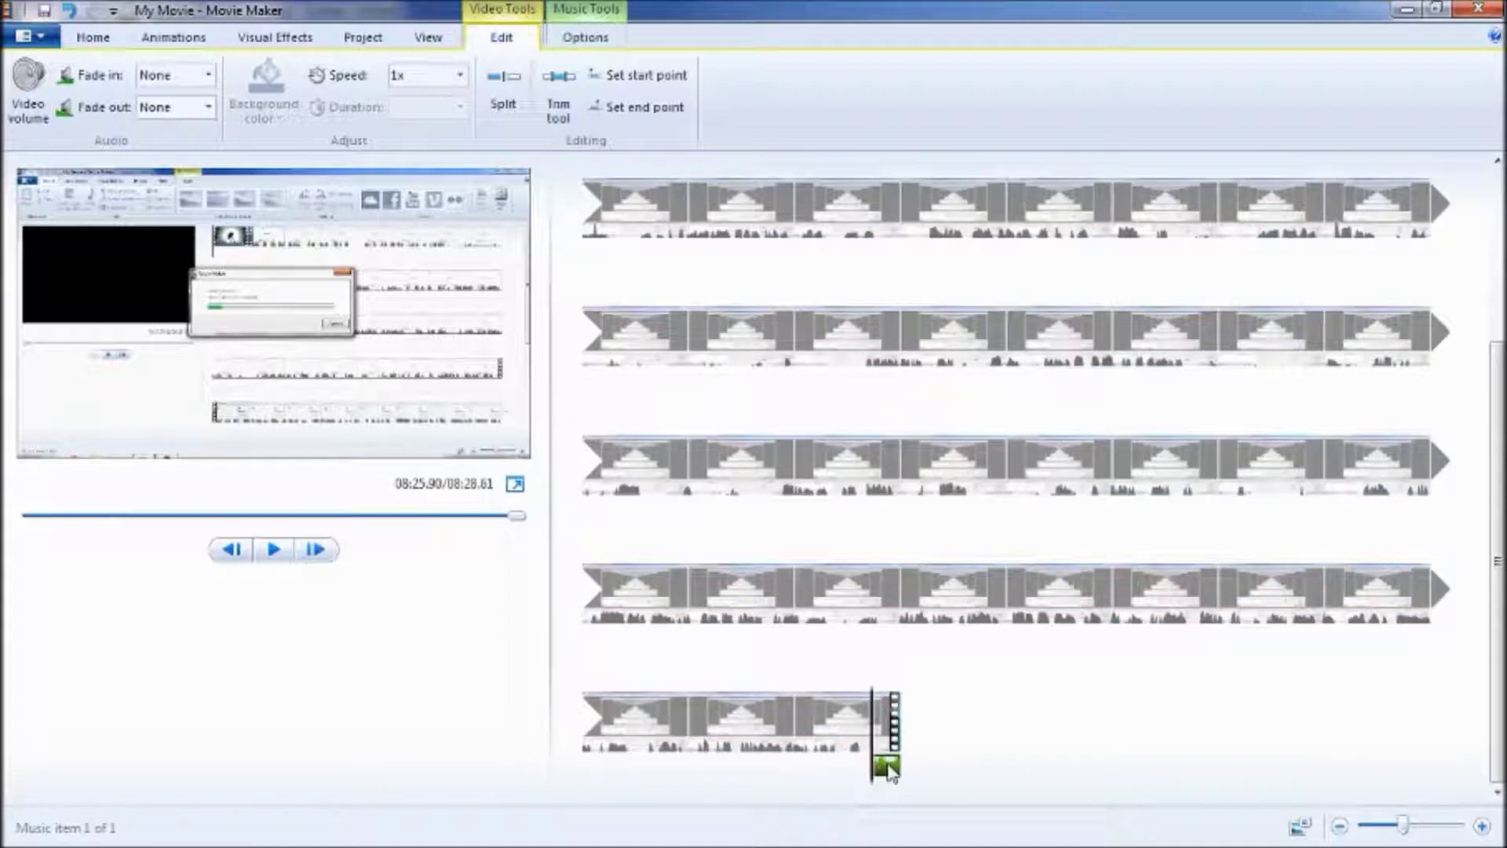
right_click(888, 769)
left_click(946, 524)
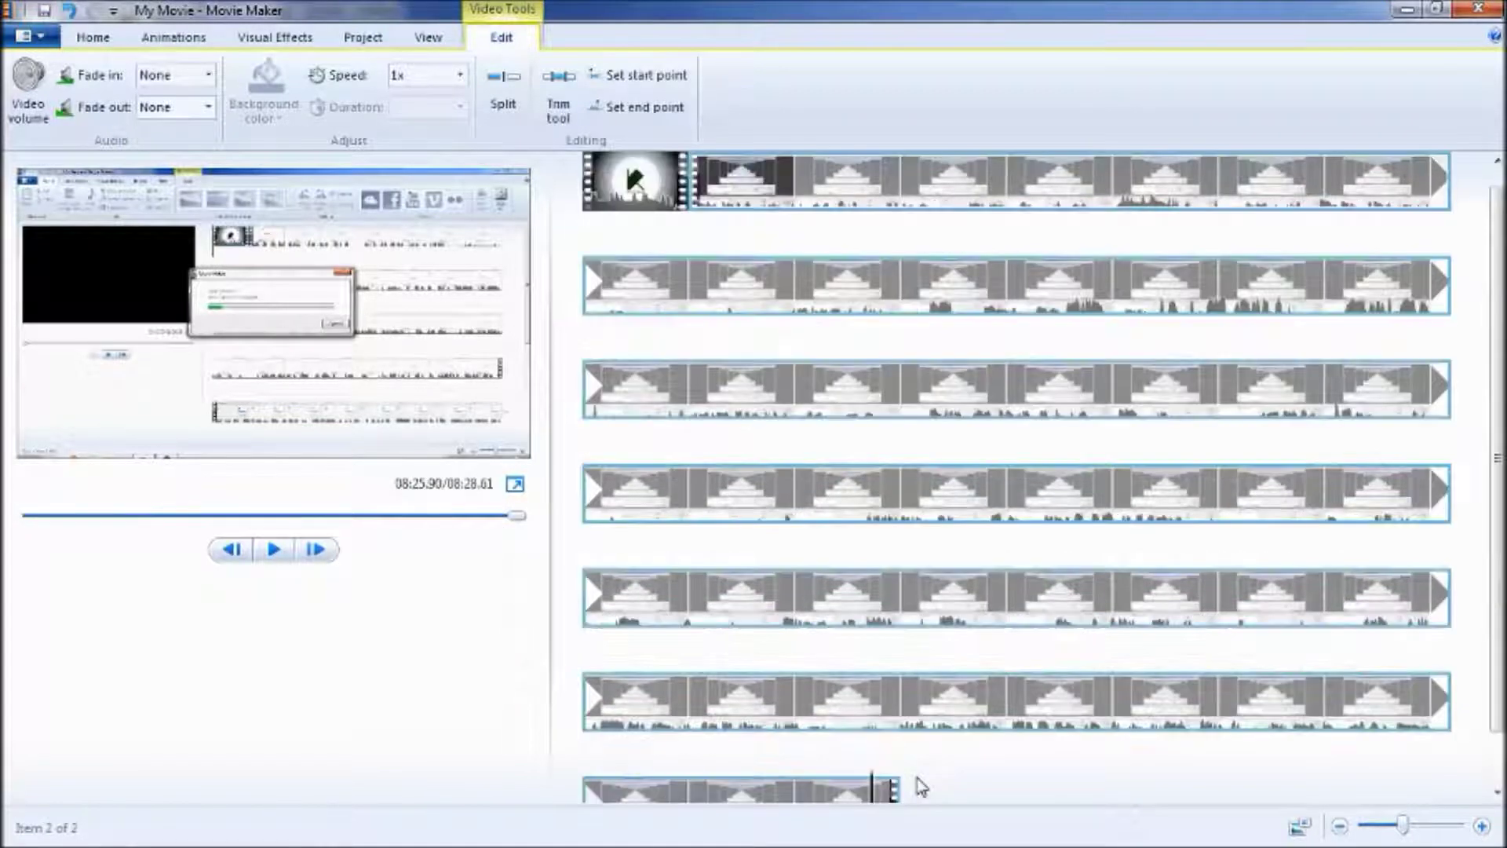
- Set the second clip's end point at the playhead, at about 08:25.90
scroll(923, 783, "down", 1)
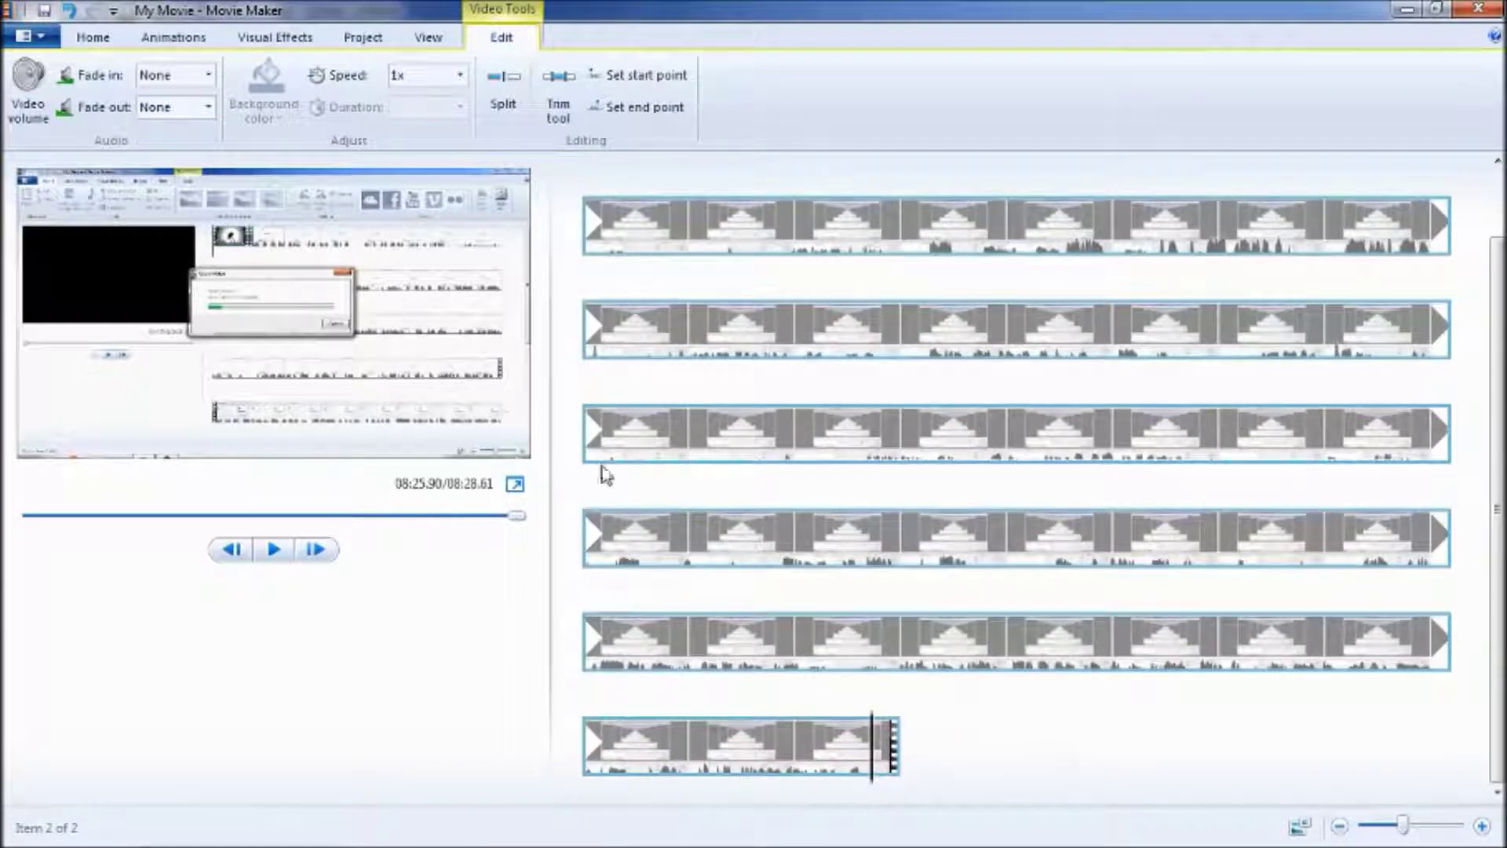
left_click(624, 115)
scroll(986, 671, "down", 1)
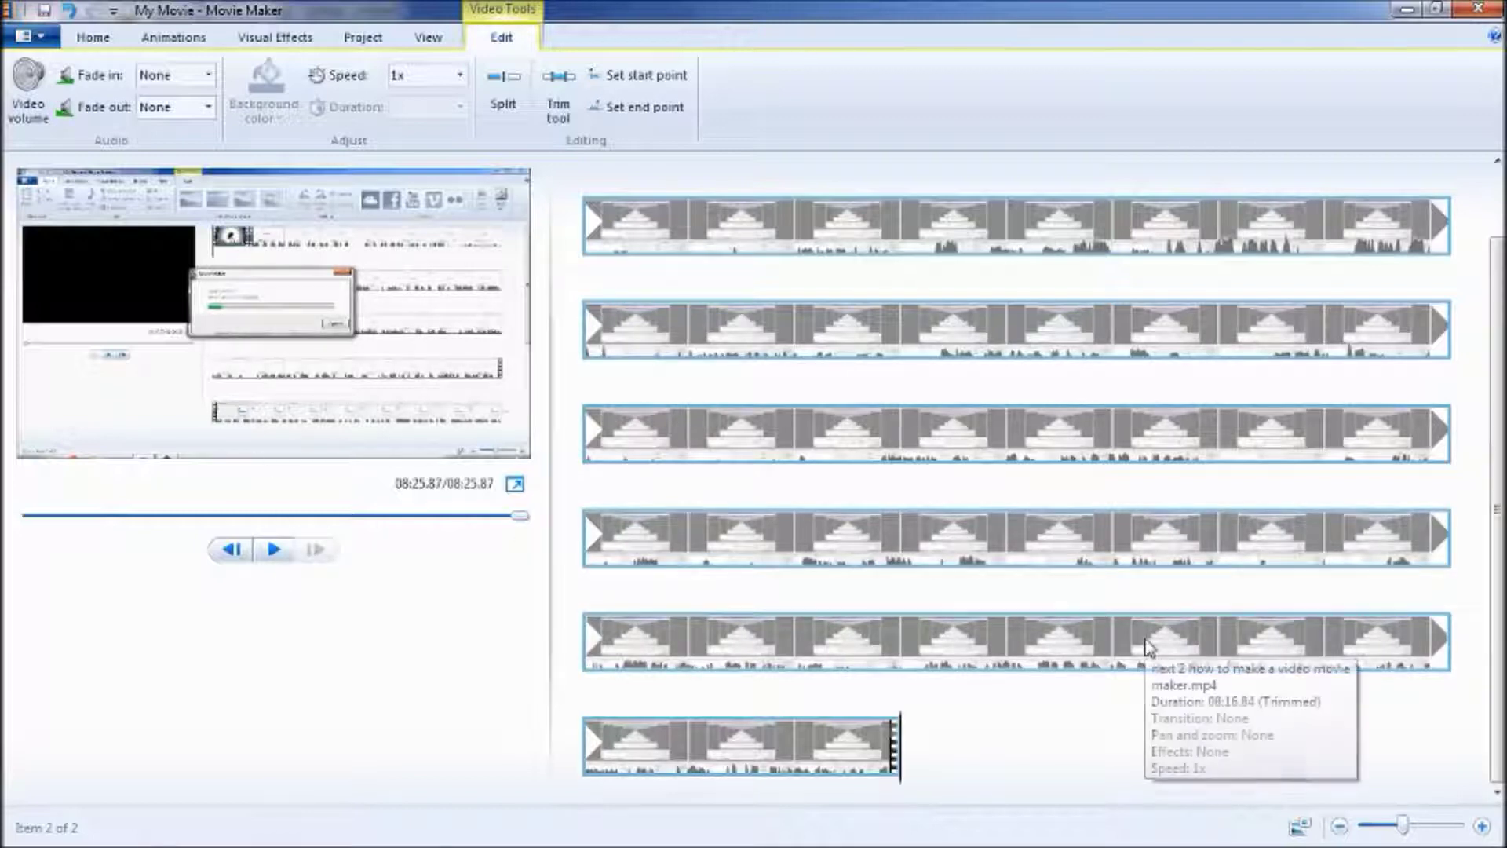
- Place the playhead in the middle of the second clip at about 04:27.43 and open the Trim tool
scroll(1147, 647, "up", 1)
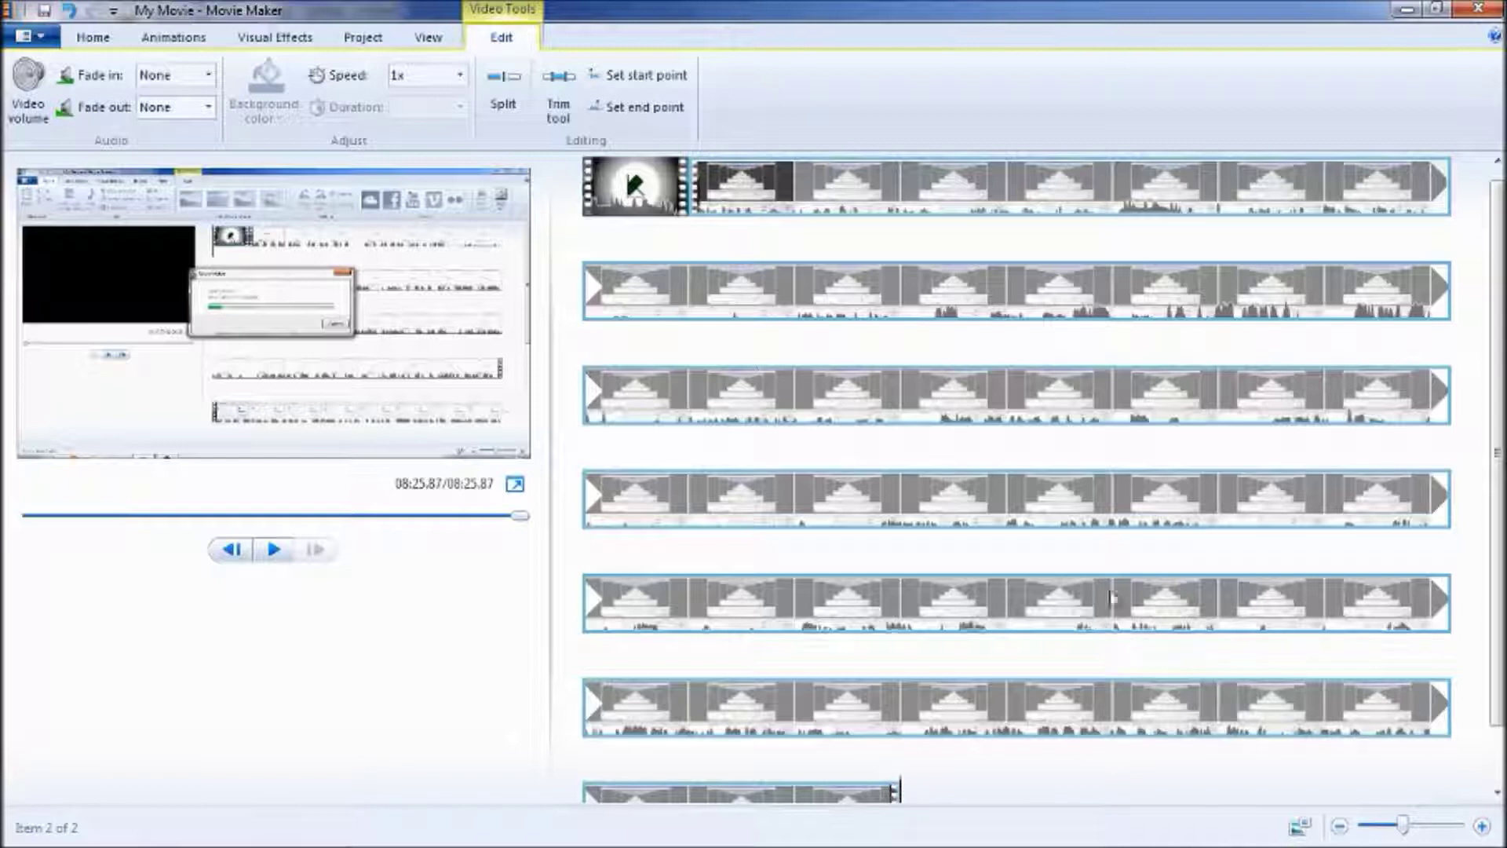
left_click(999, 503)
mouse_move(913, 511)
left_mouse_down()
mouse_move(985, 506)
mouse_move(911, 510)
left_mouse_up()
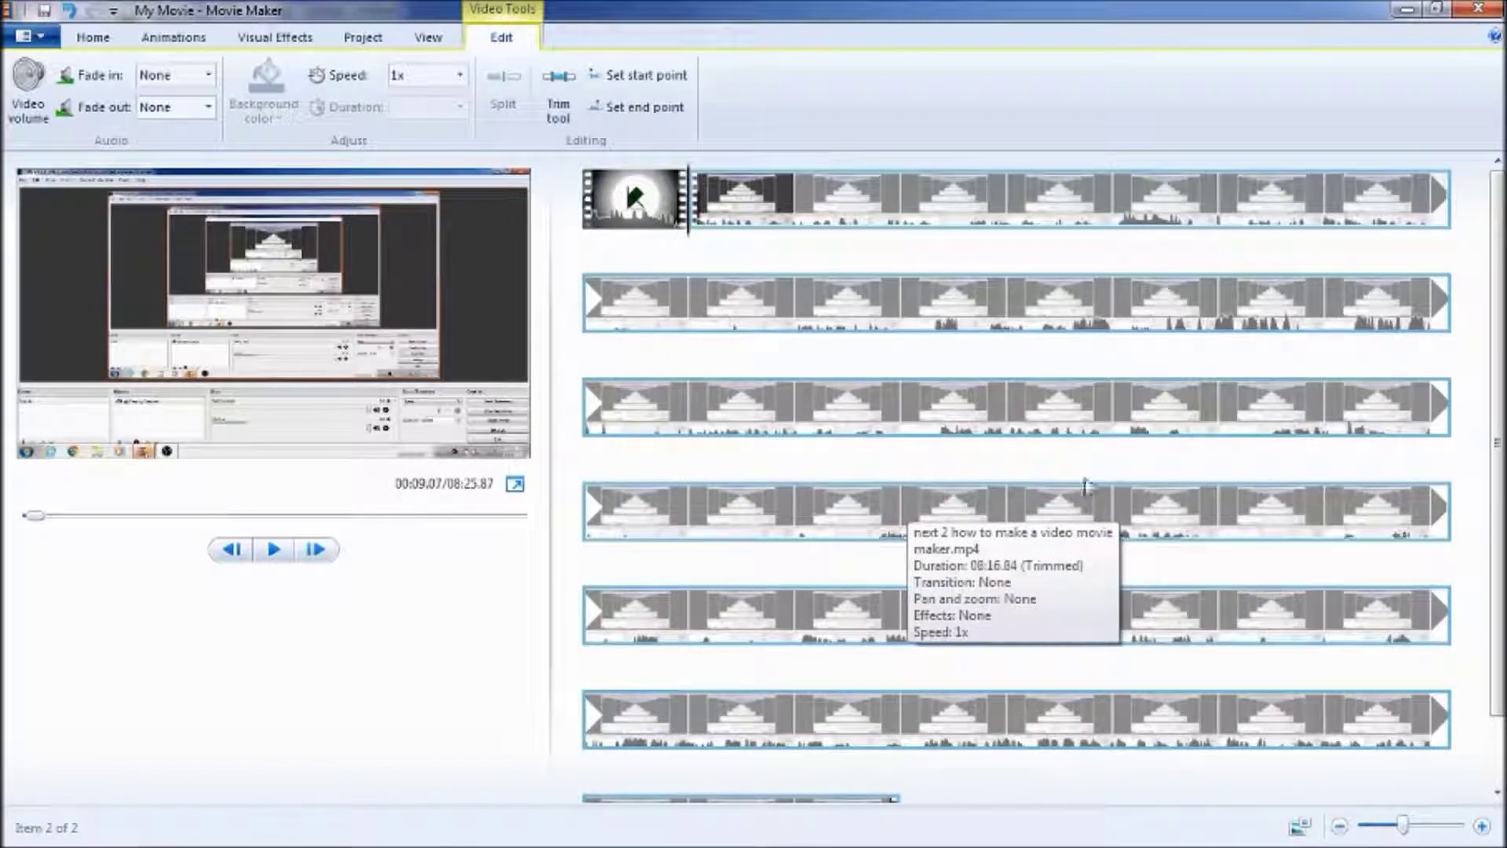
left_click(902, 508)
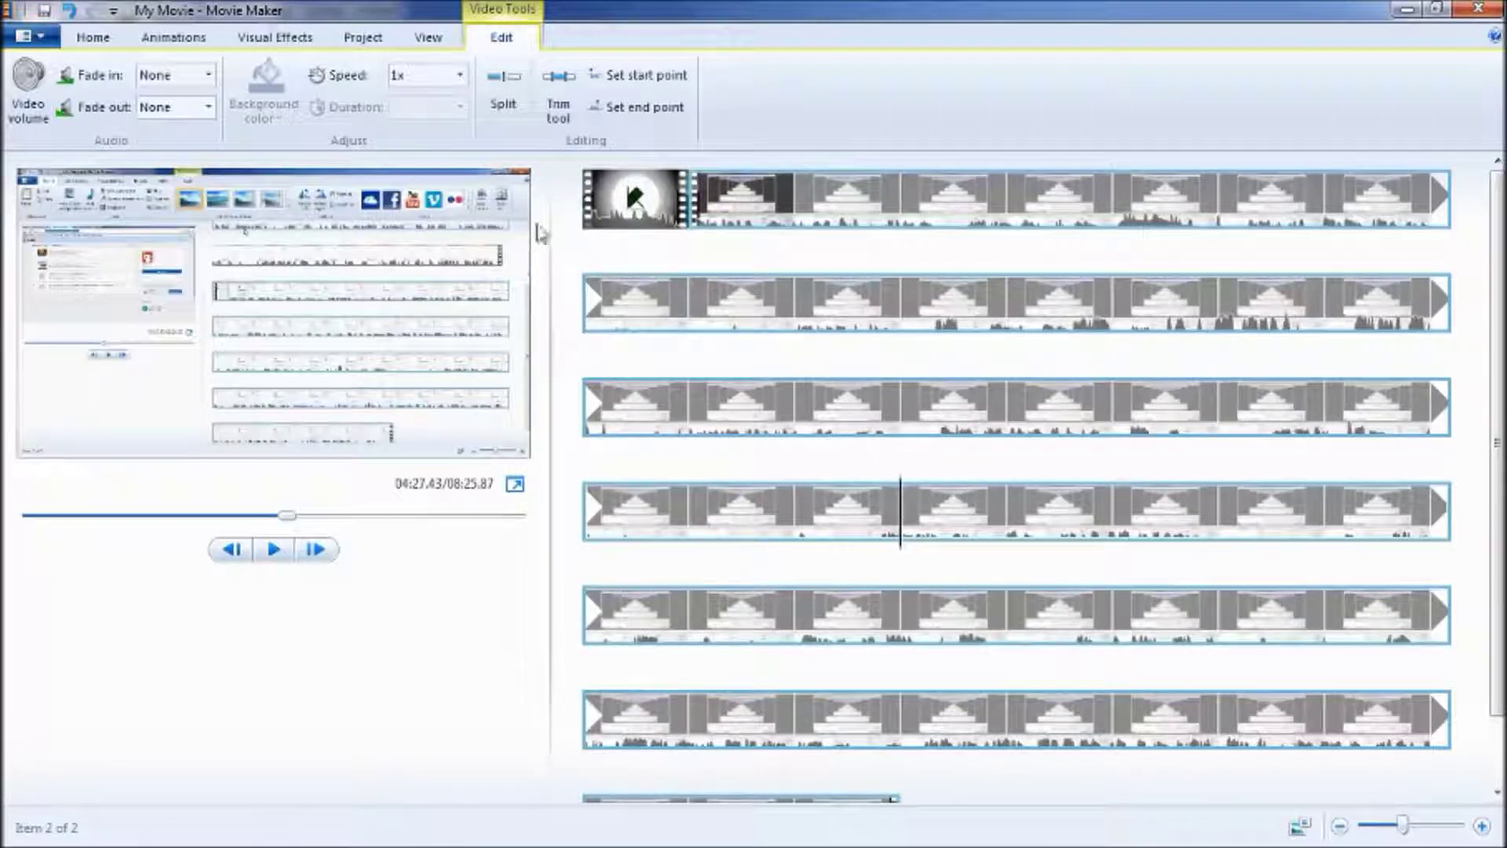
left_click(565, 96)
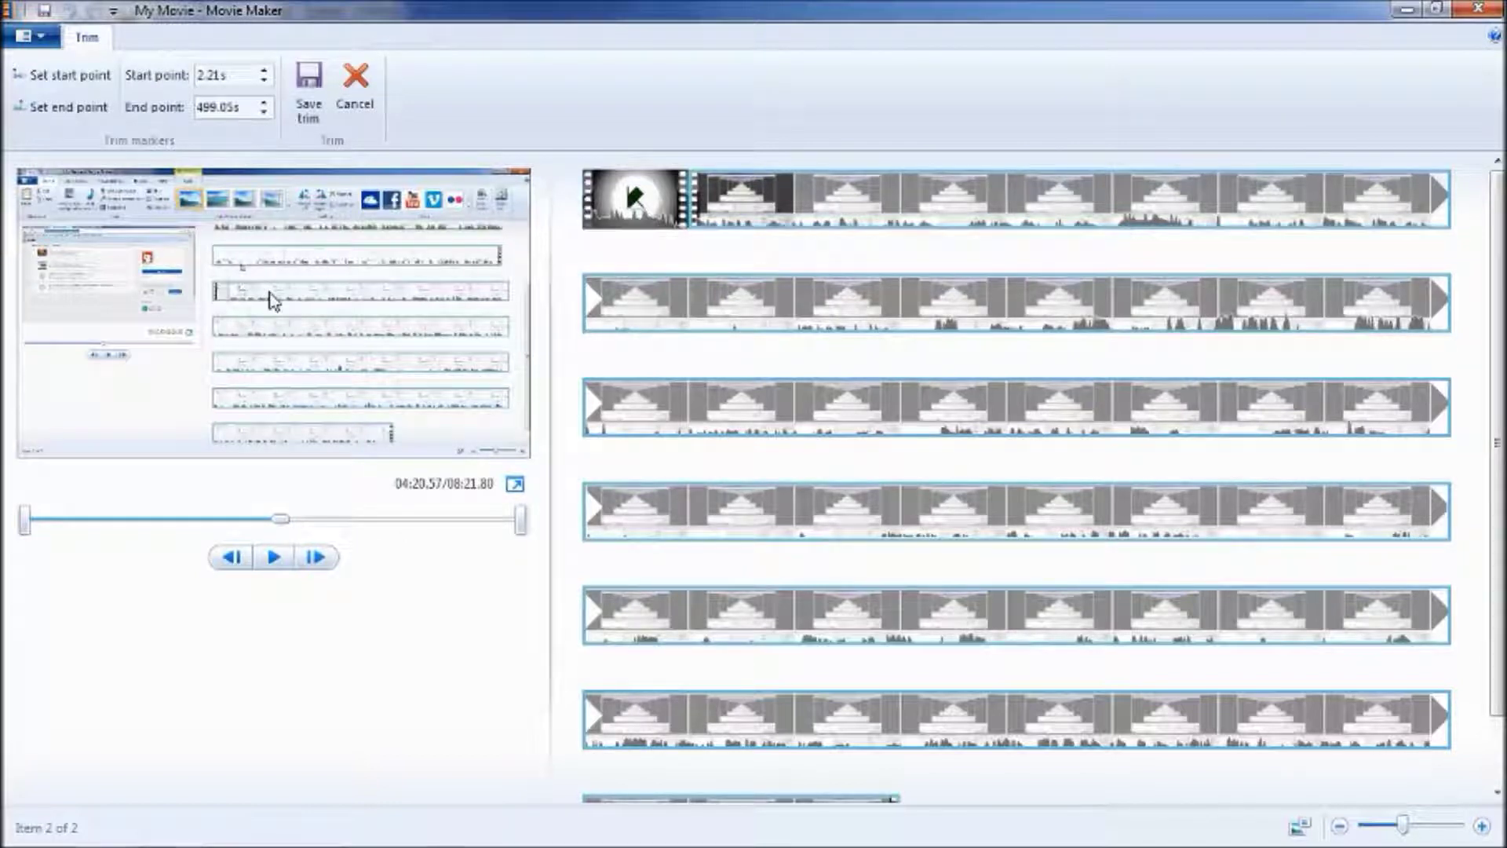
- Set the trim start point to 236.47s at the paused playback position and the end point to 286.91s
mouse_move(276, 523)
left_mouse_down()
mouse_move(344, 524)
mouse_move(253, 520)
left_mouse_up()
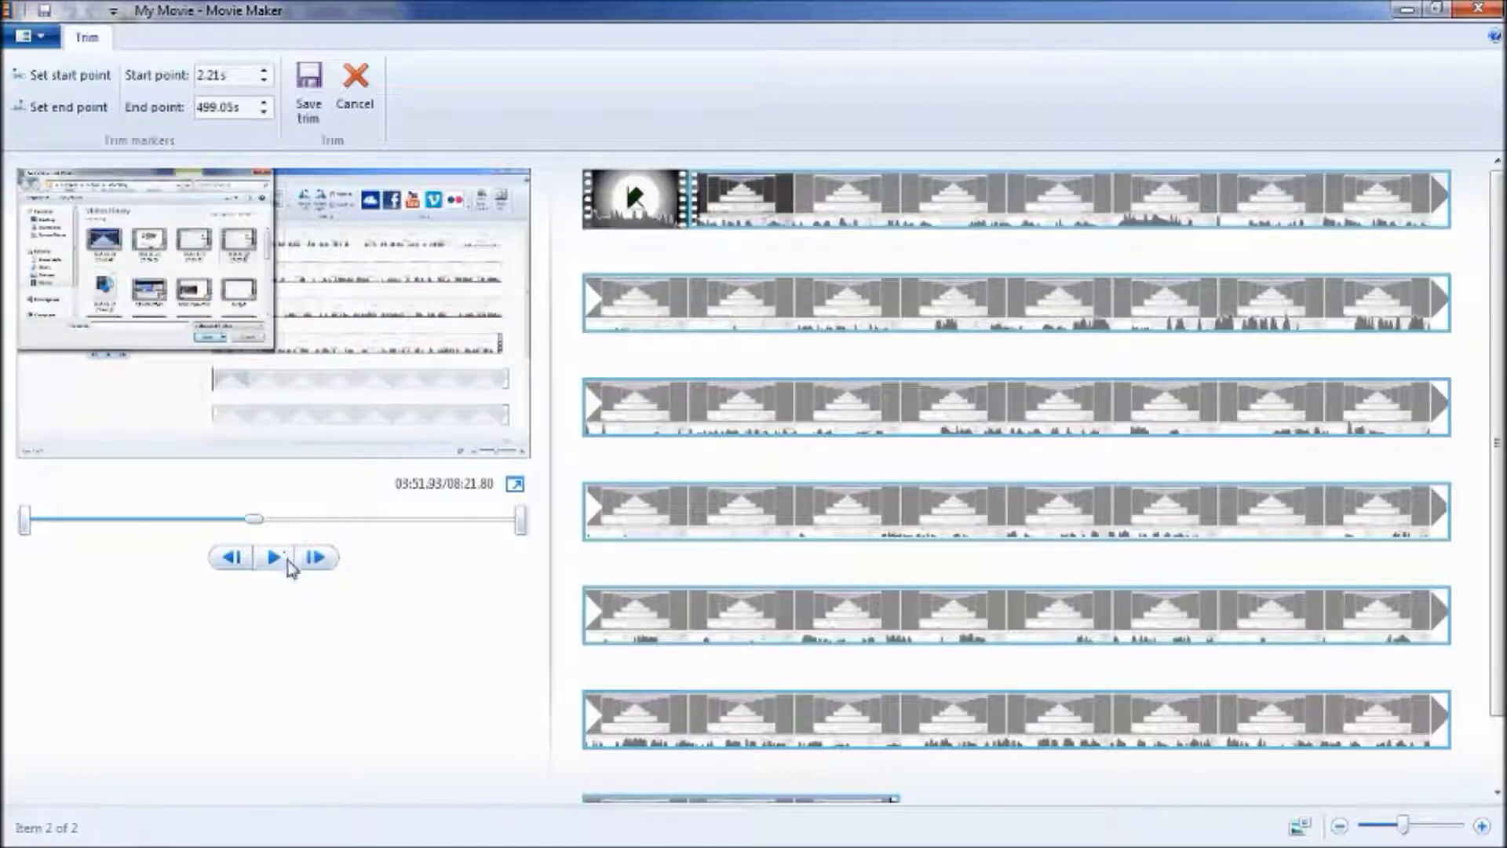
left_click(274, 557)
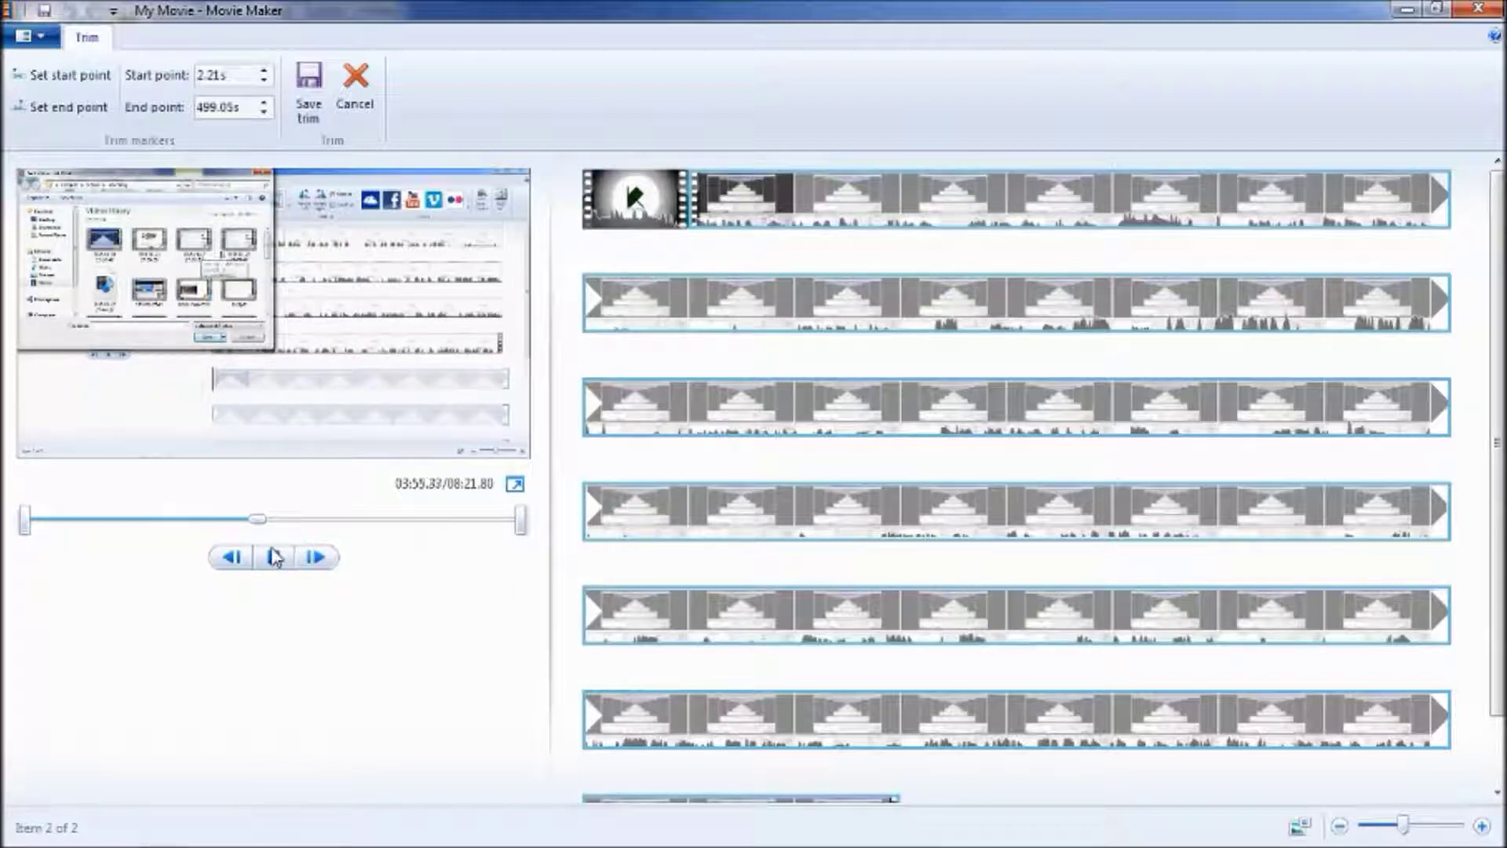
left_click(274, 558)
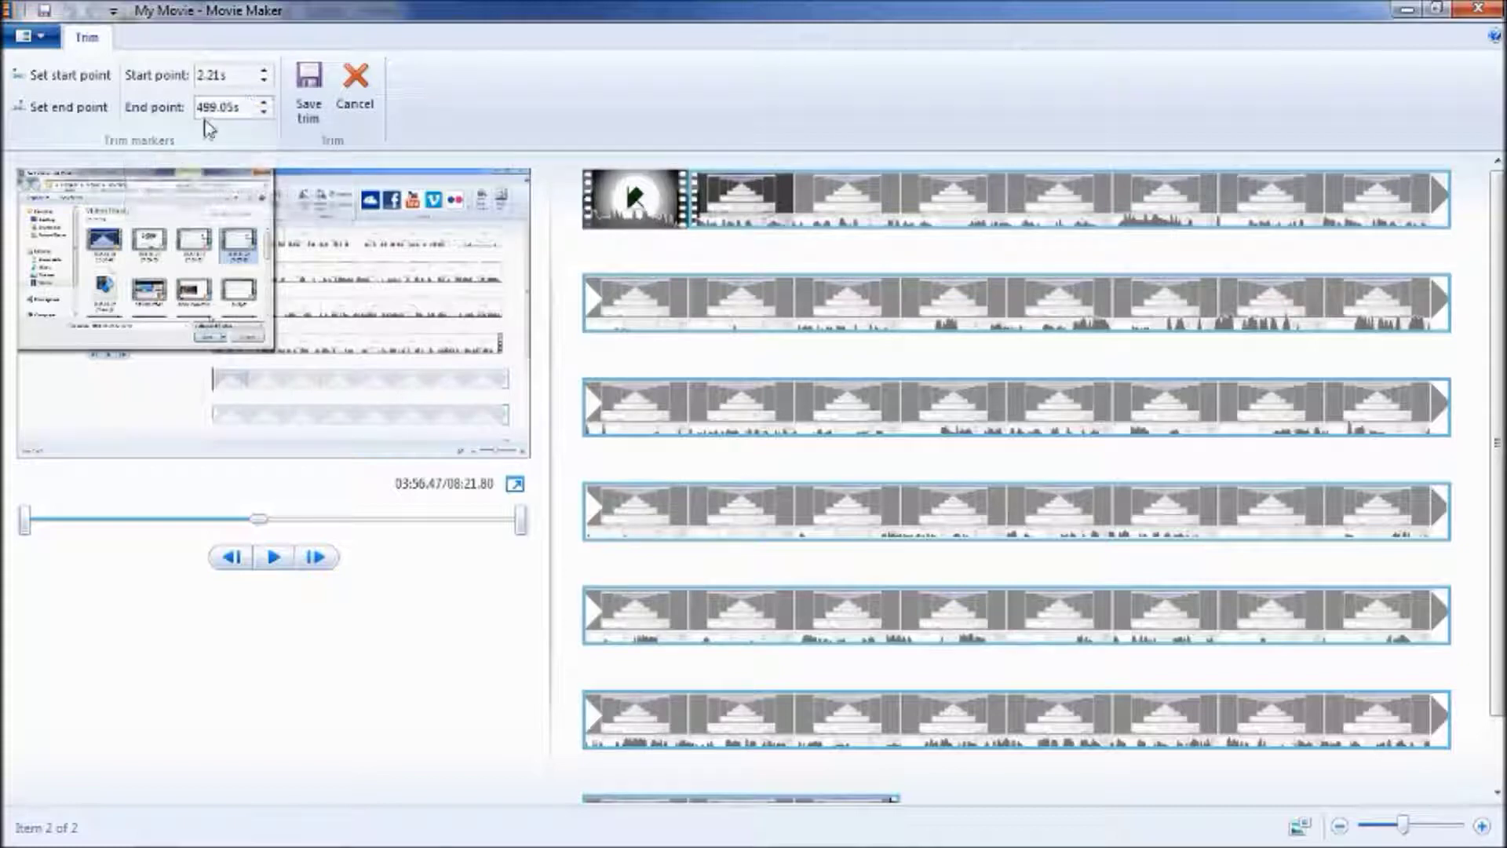
left_click(87, 81)
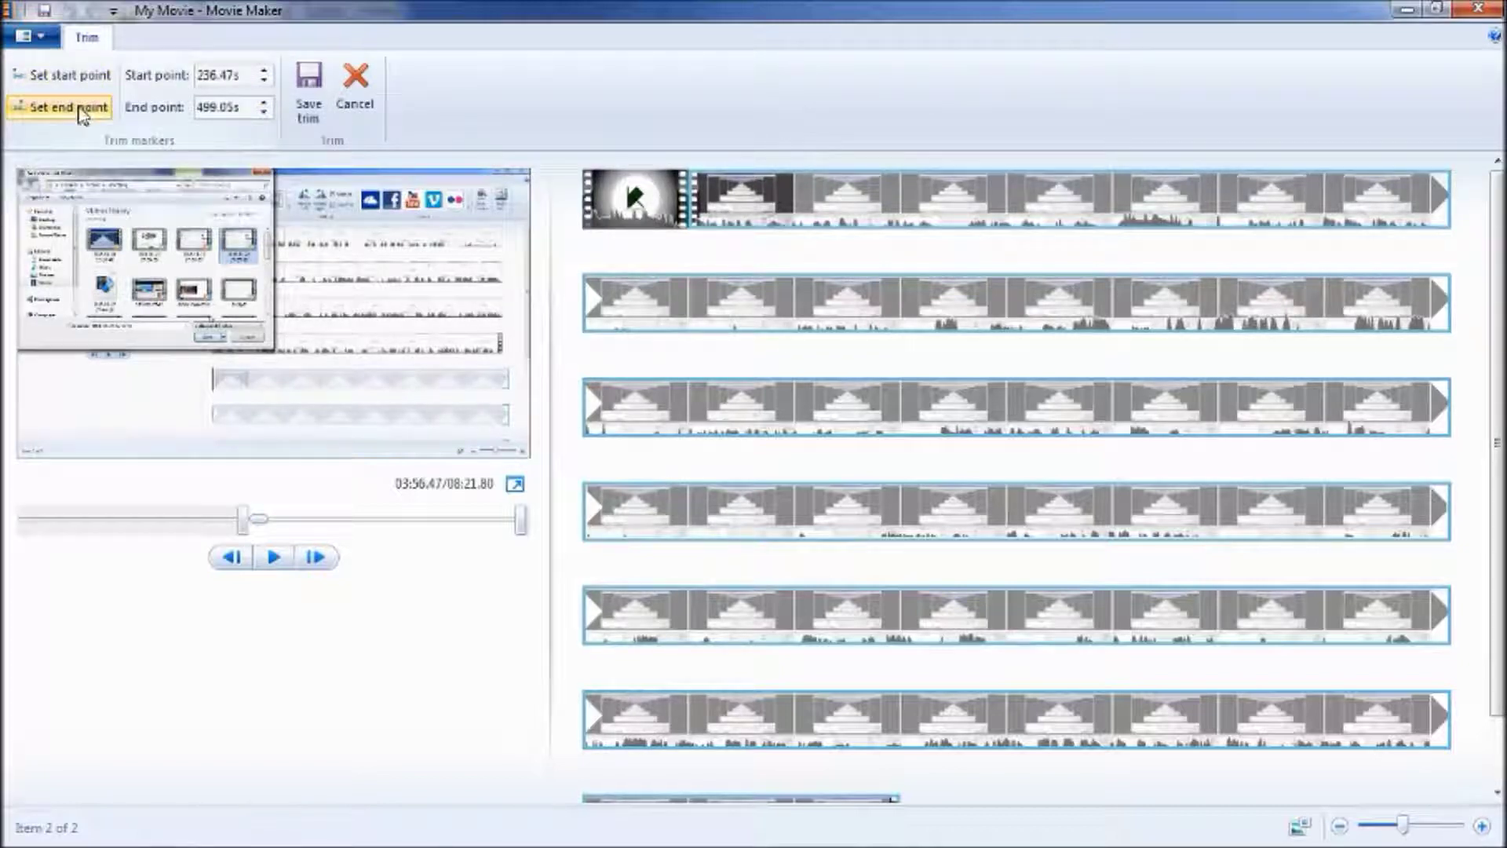
left_click(82, 113)
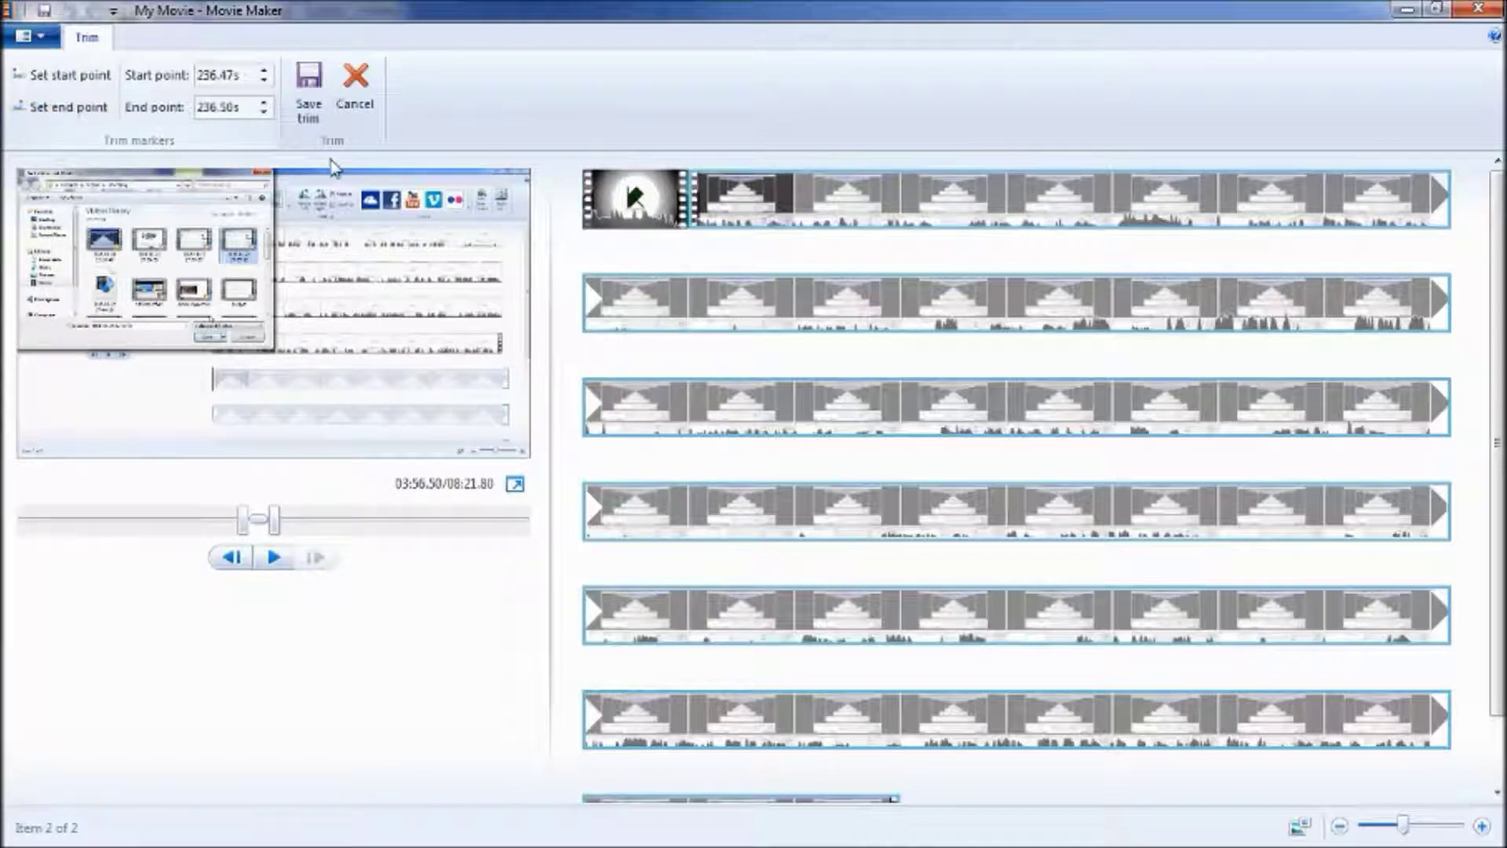
left_click_drag(275, 519, 324, 518)
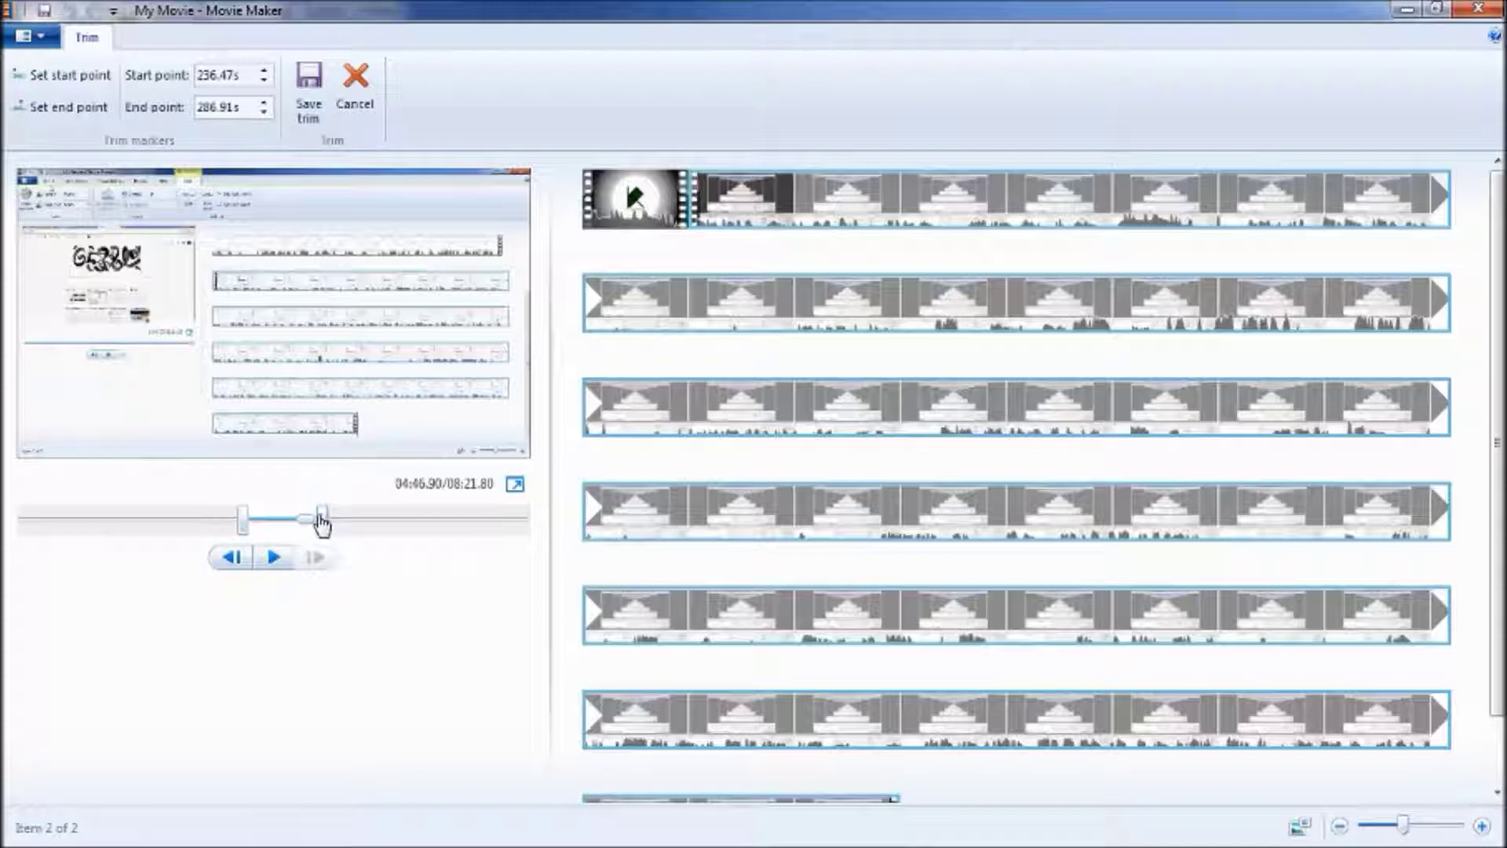
left_click_drag(245, 521, 19, 527)
left_click_drag(322, 527, 53, 535)
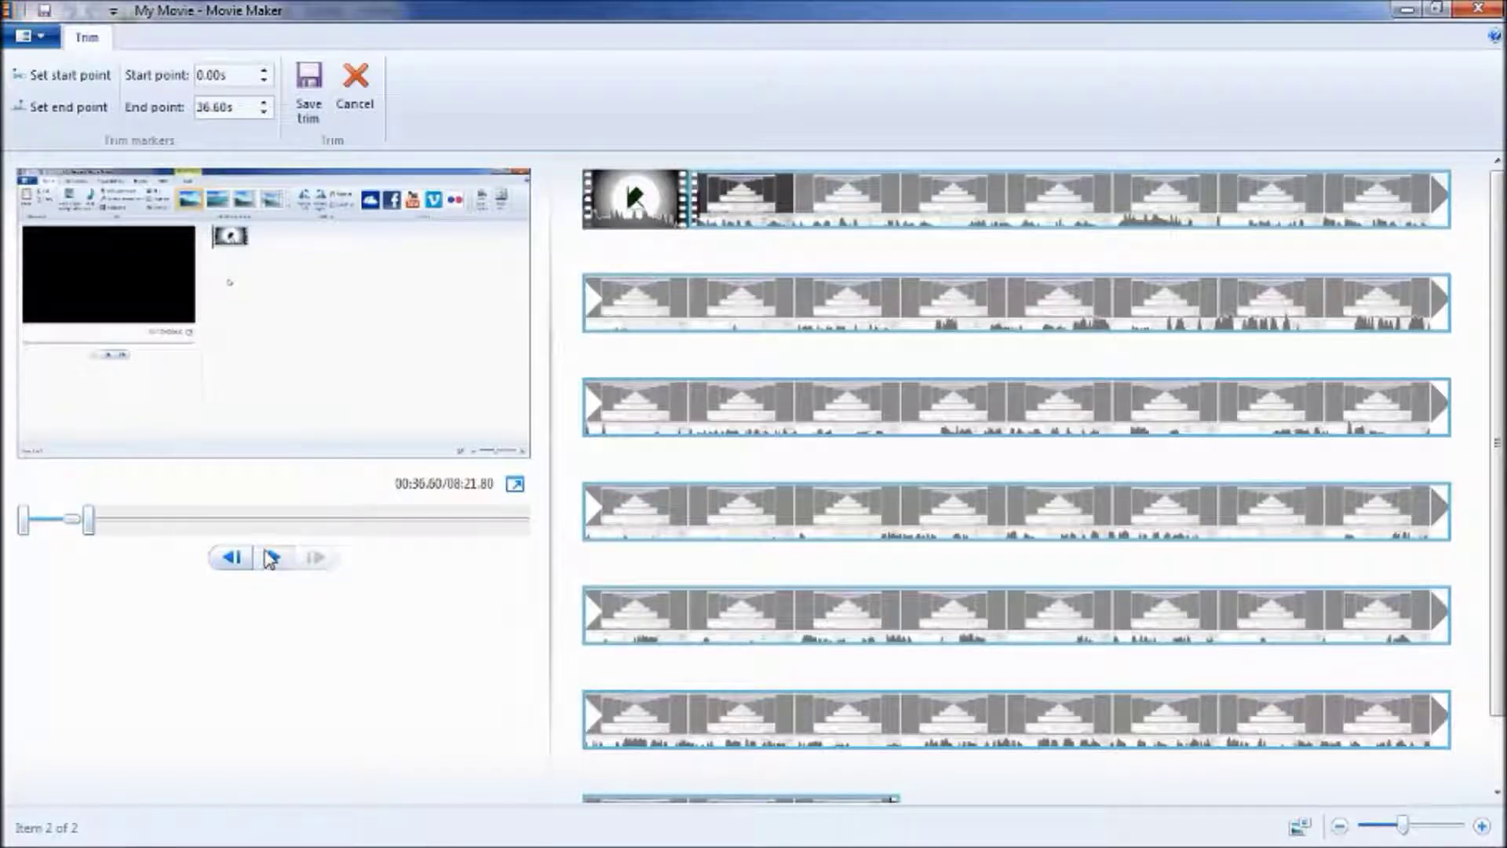
left_click_drag(62, 523, 47, 520)
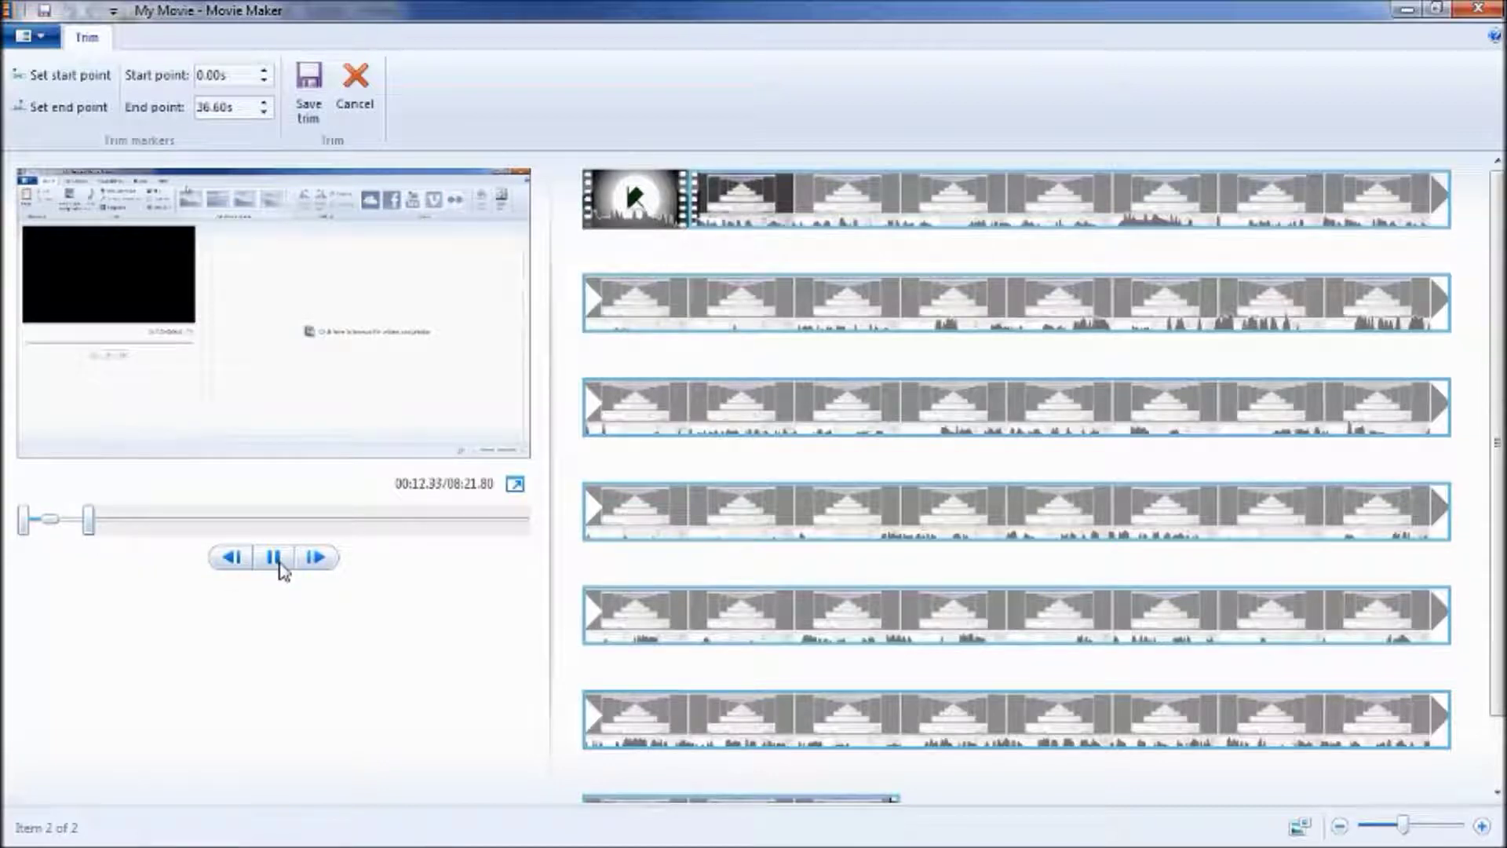
left_click(354, 85)
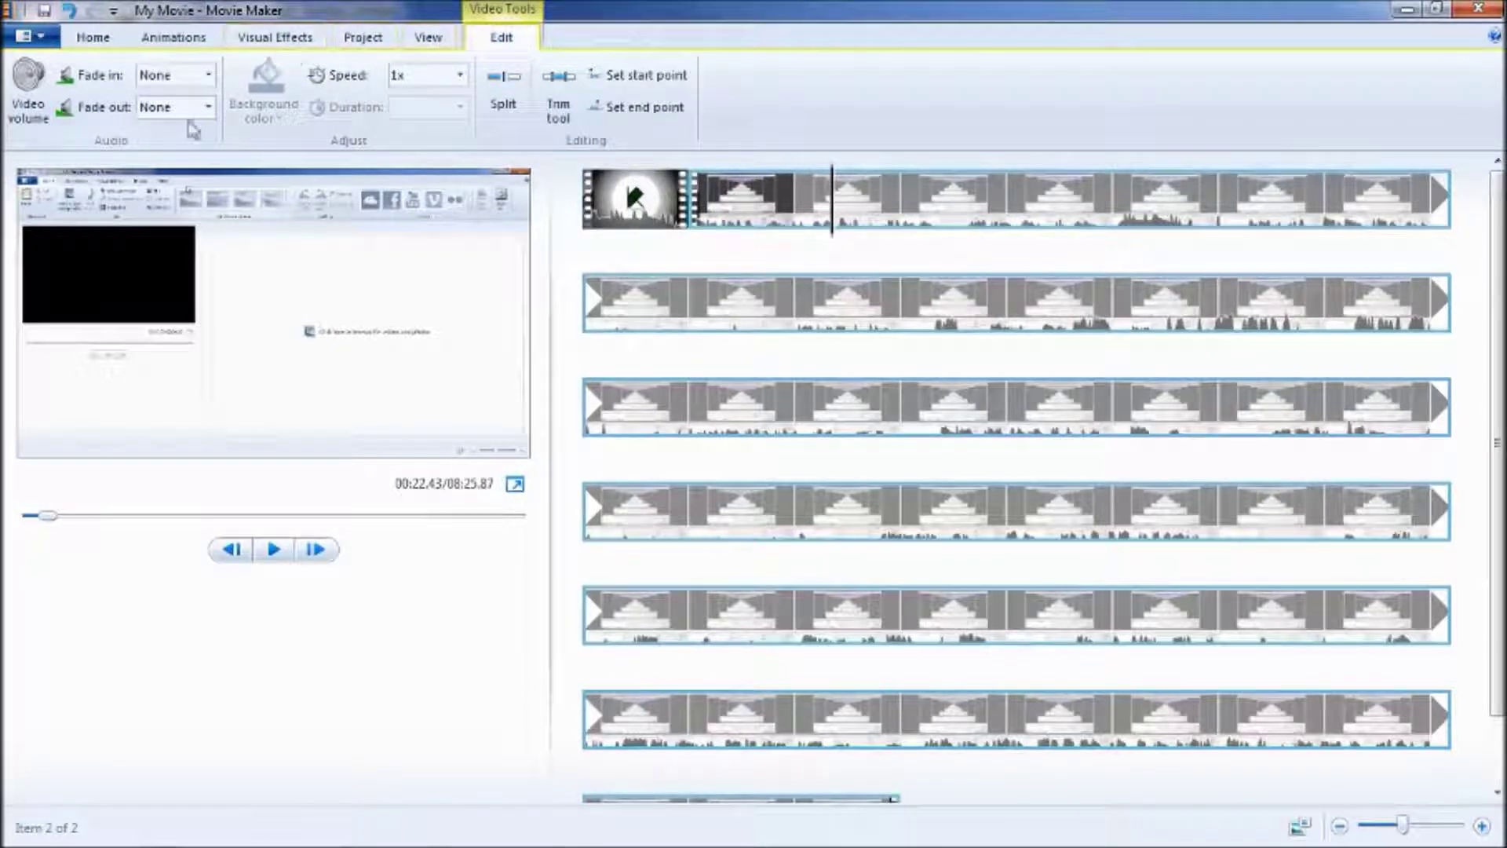
- Place the playhead near the end of the second clip, at about 08:15.97
scroll(1412, 525, "down", 1)
scroll(1343, 615, "up", 1)
scroll(1070, 572, "down", 1)
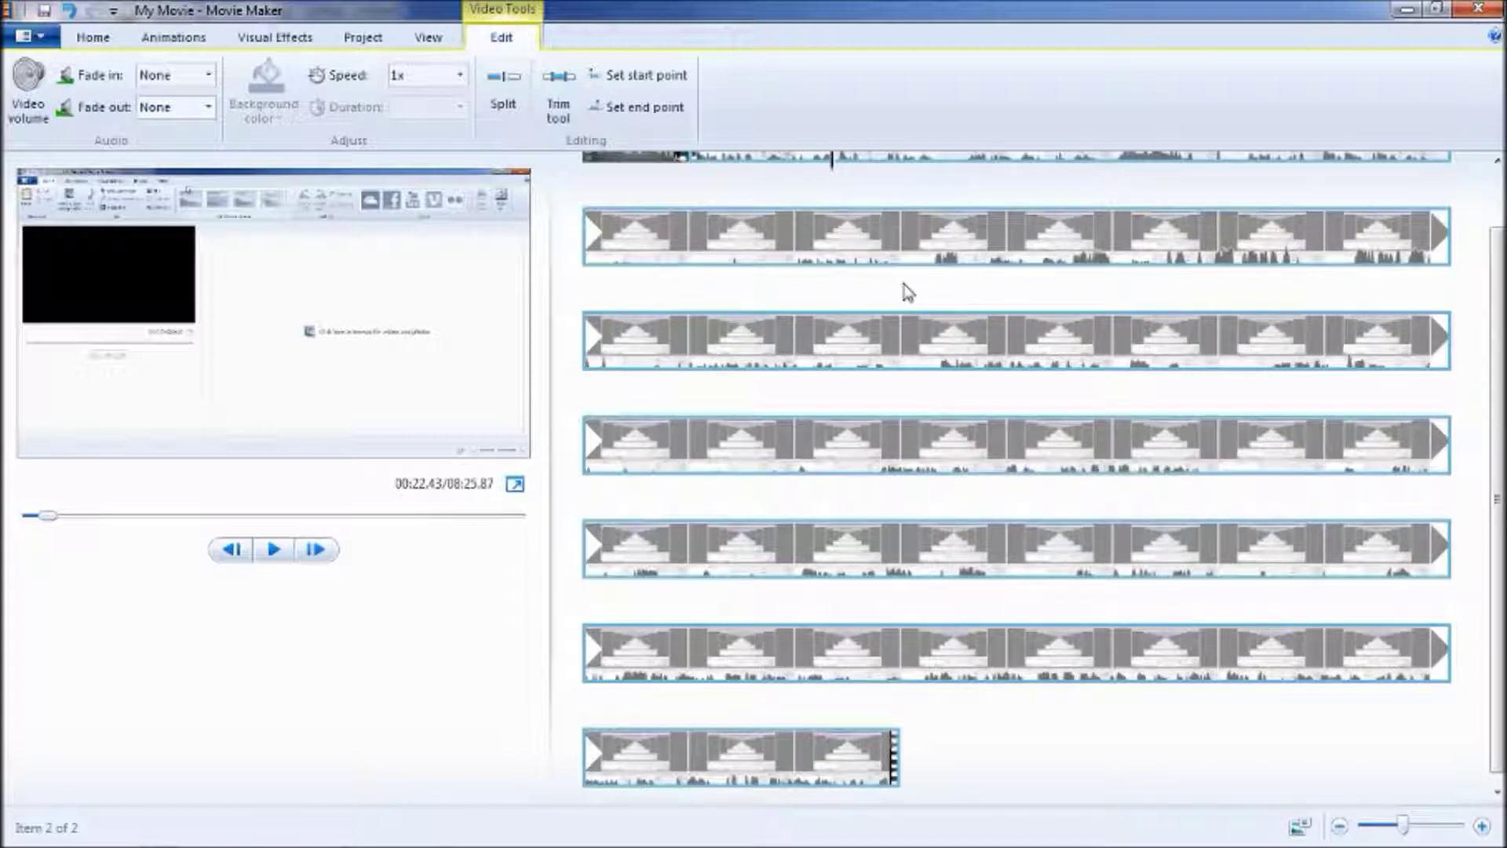
scroll(906, 291, "down", 1)
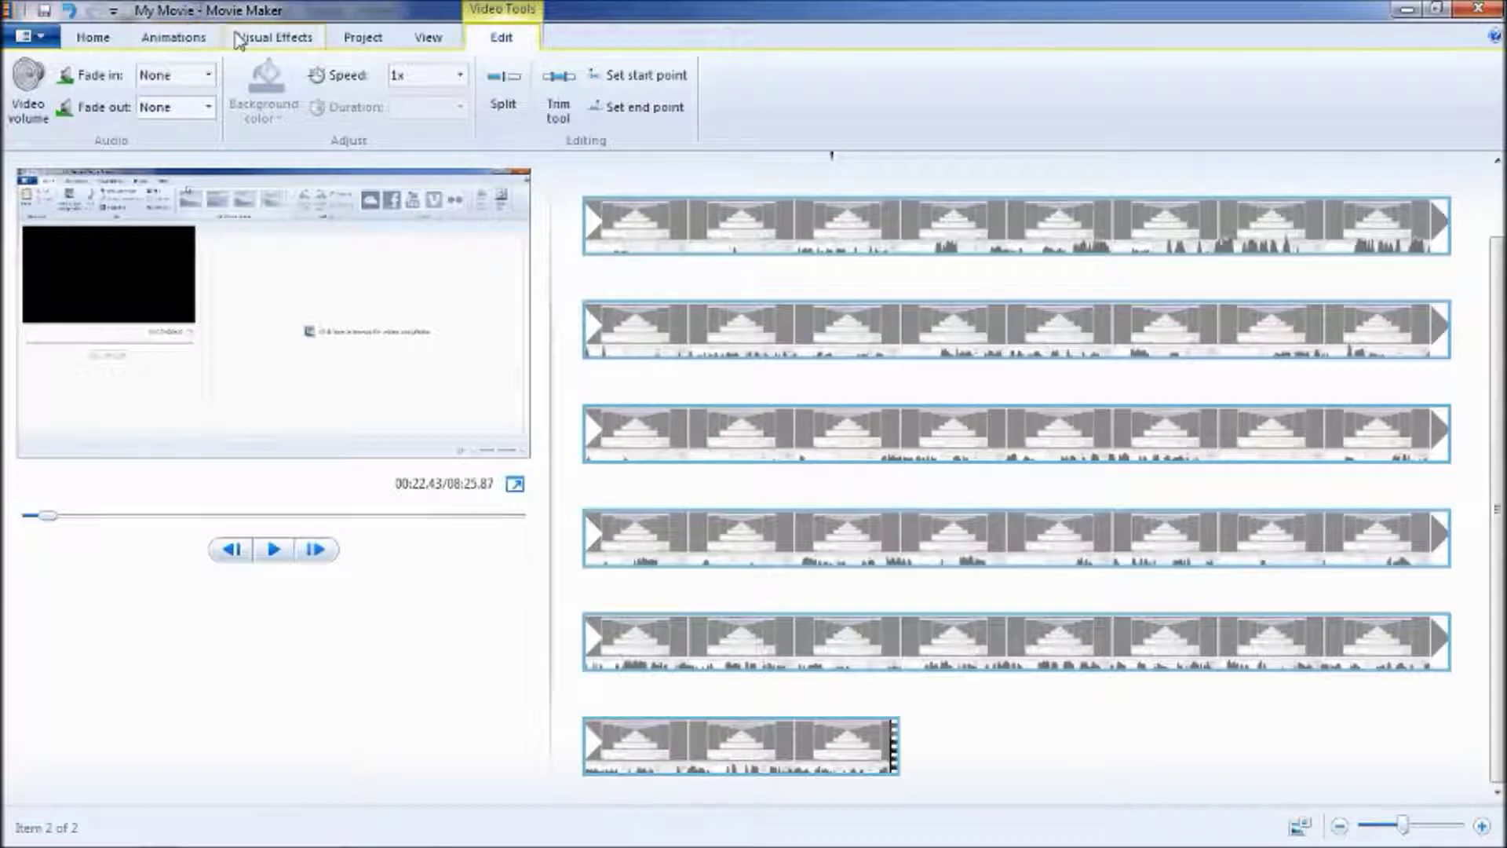
left_click(899, 765)
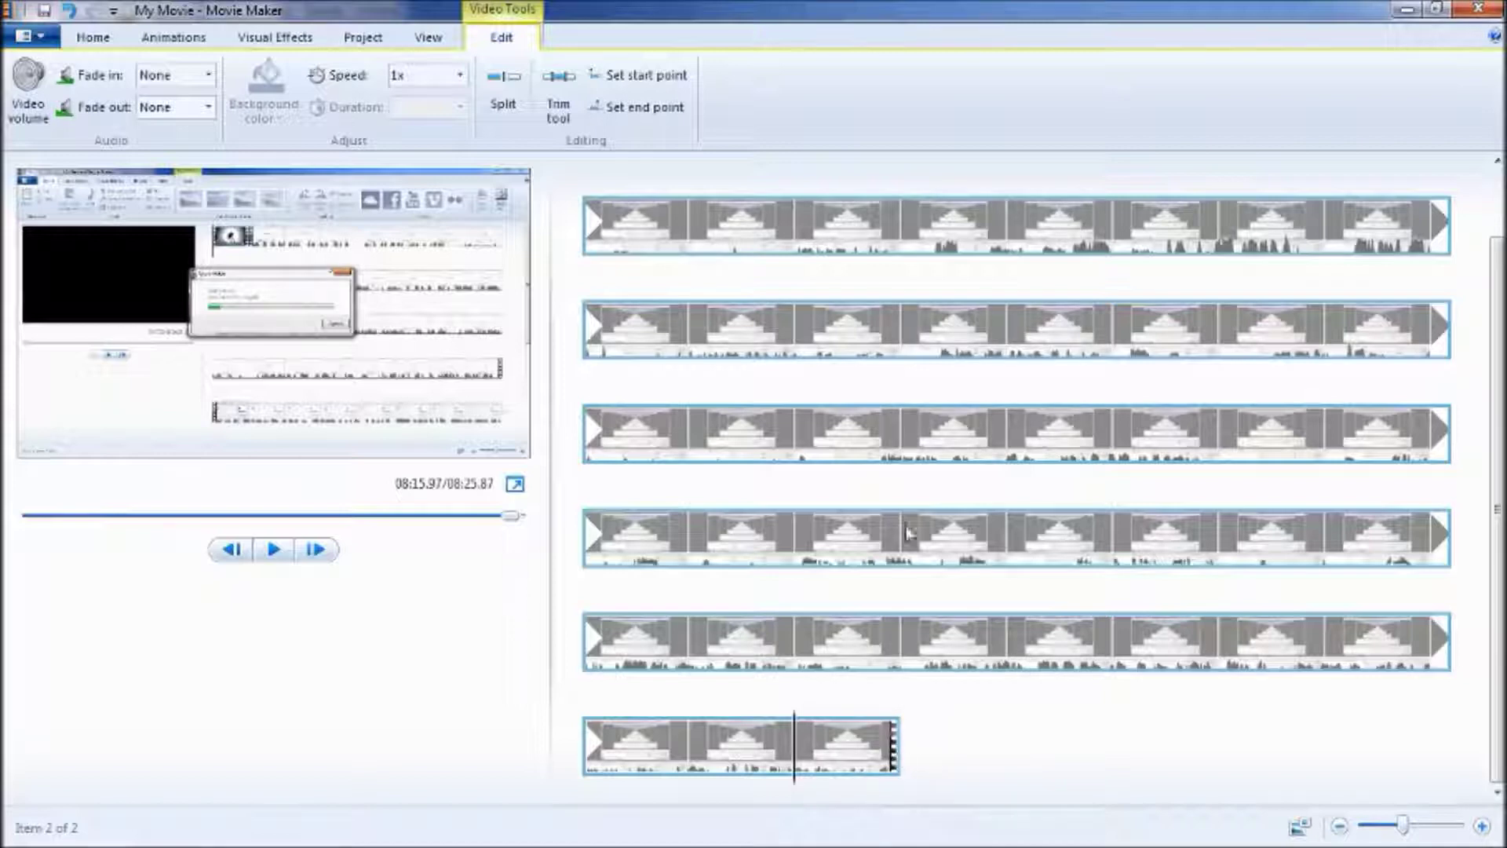
- Add the MP4 video outro from the Documents library to the end of the movie
left_click(92, 37)
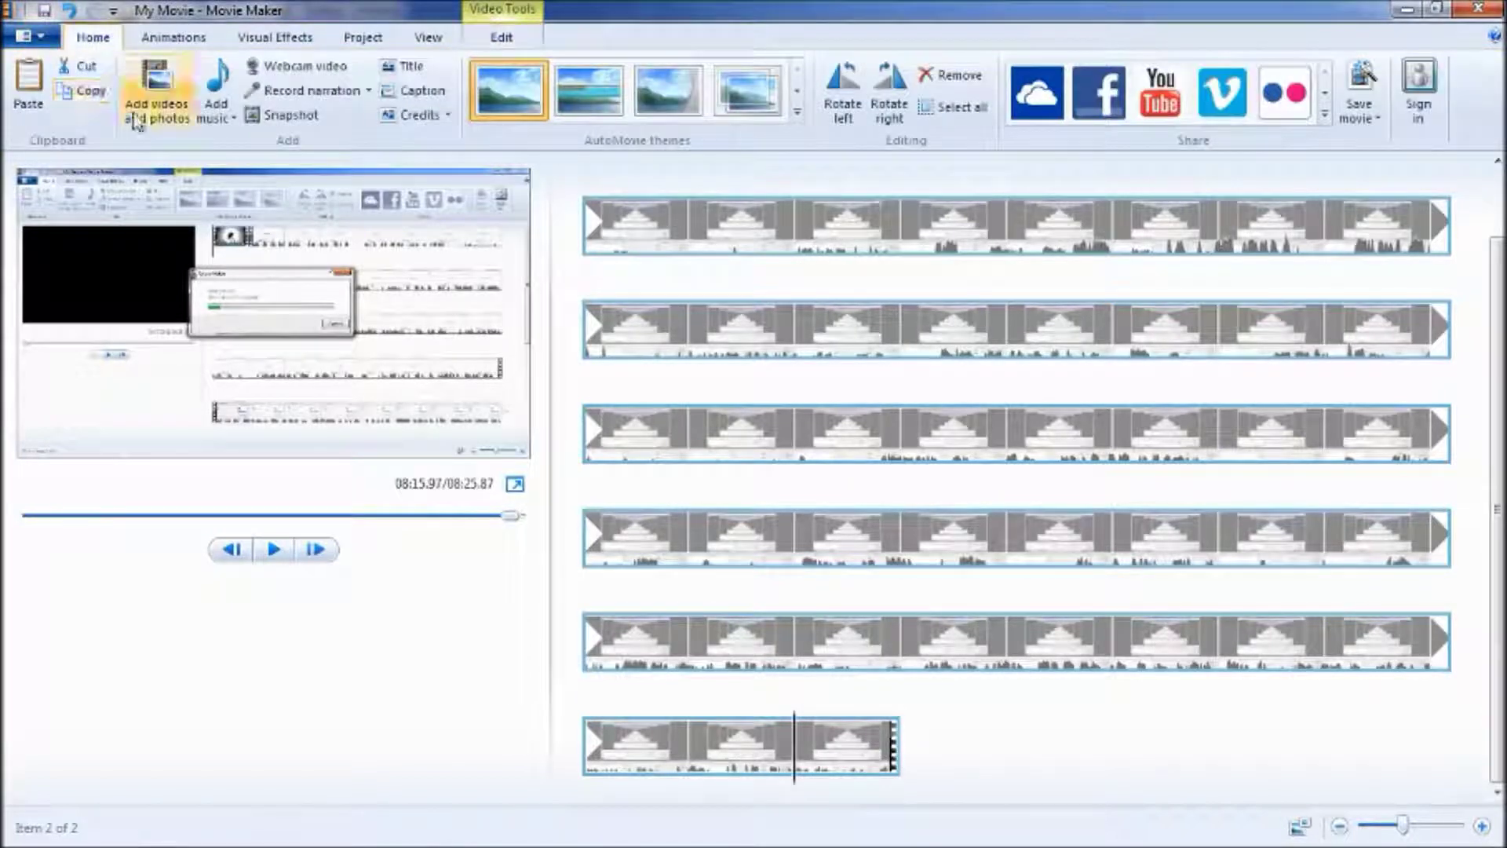
left_click(151, 91)
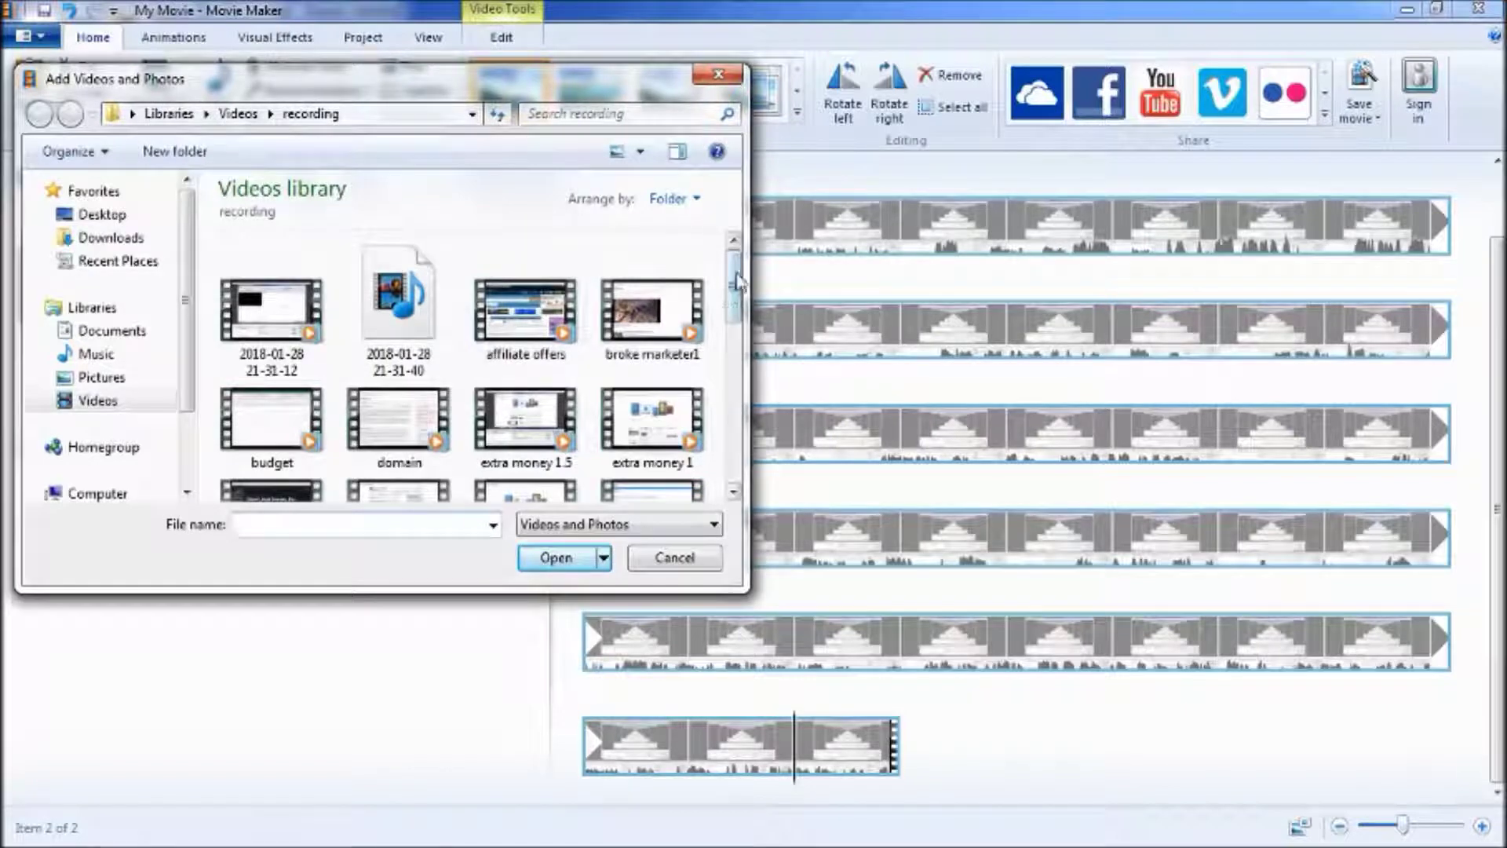
scroll(738, 291, "down", 1)
left_click_drag(738, 290, 108, 192)
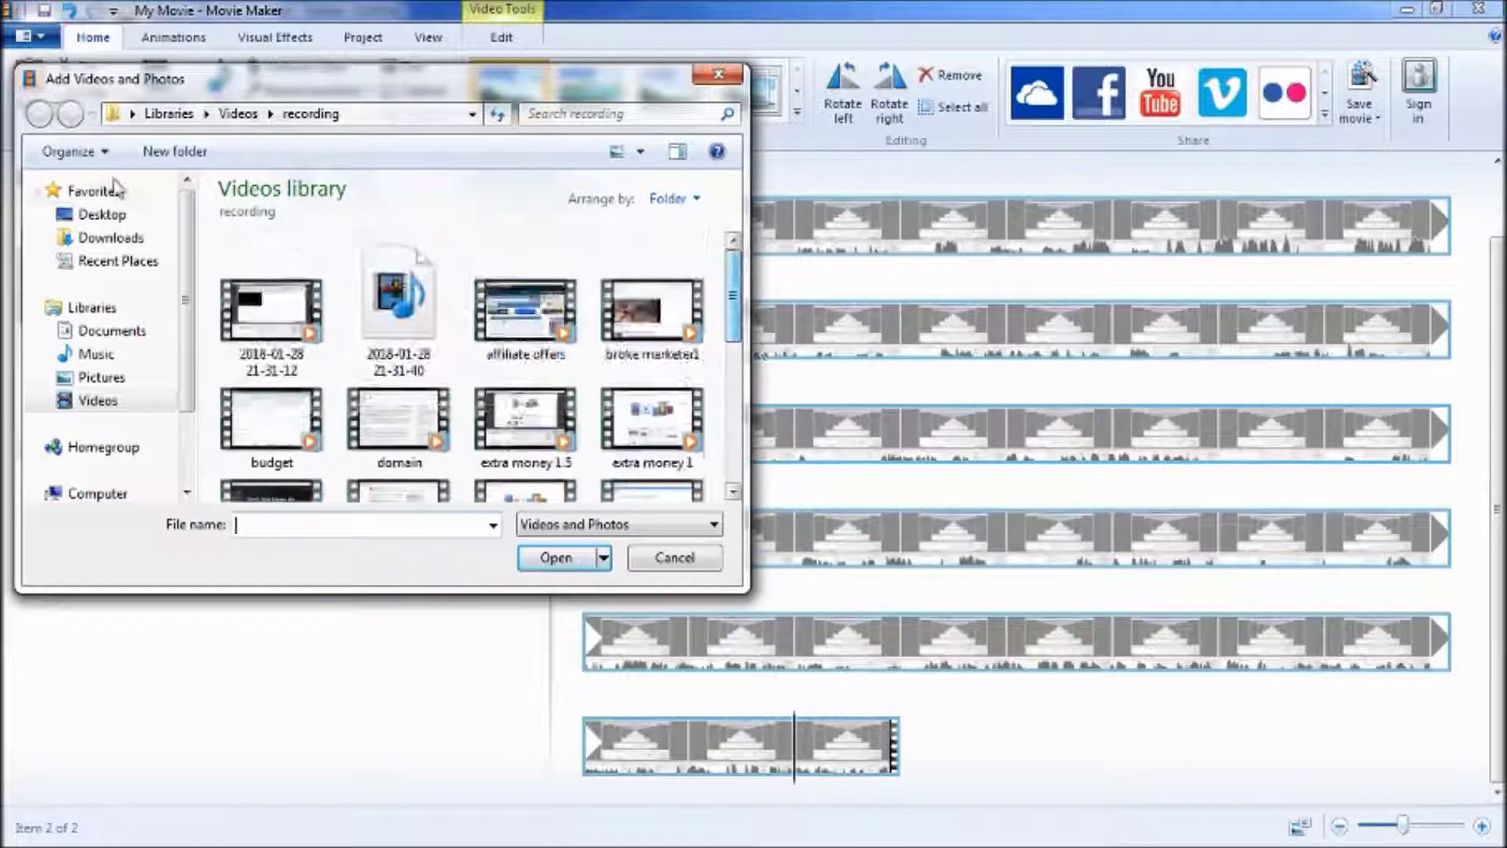
left_click(113, 333)
left_click_drag(735, 312, 730, 400)
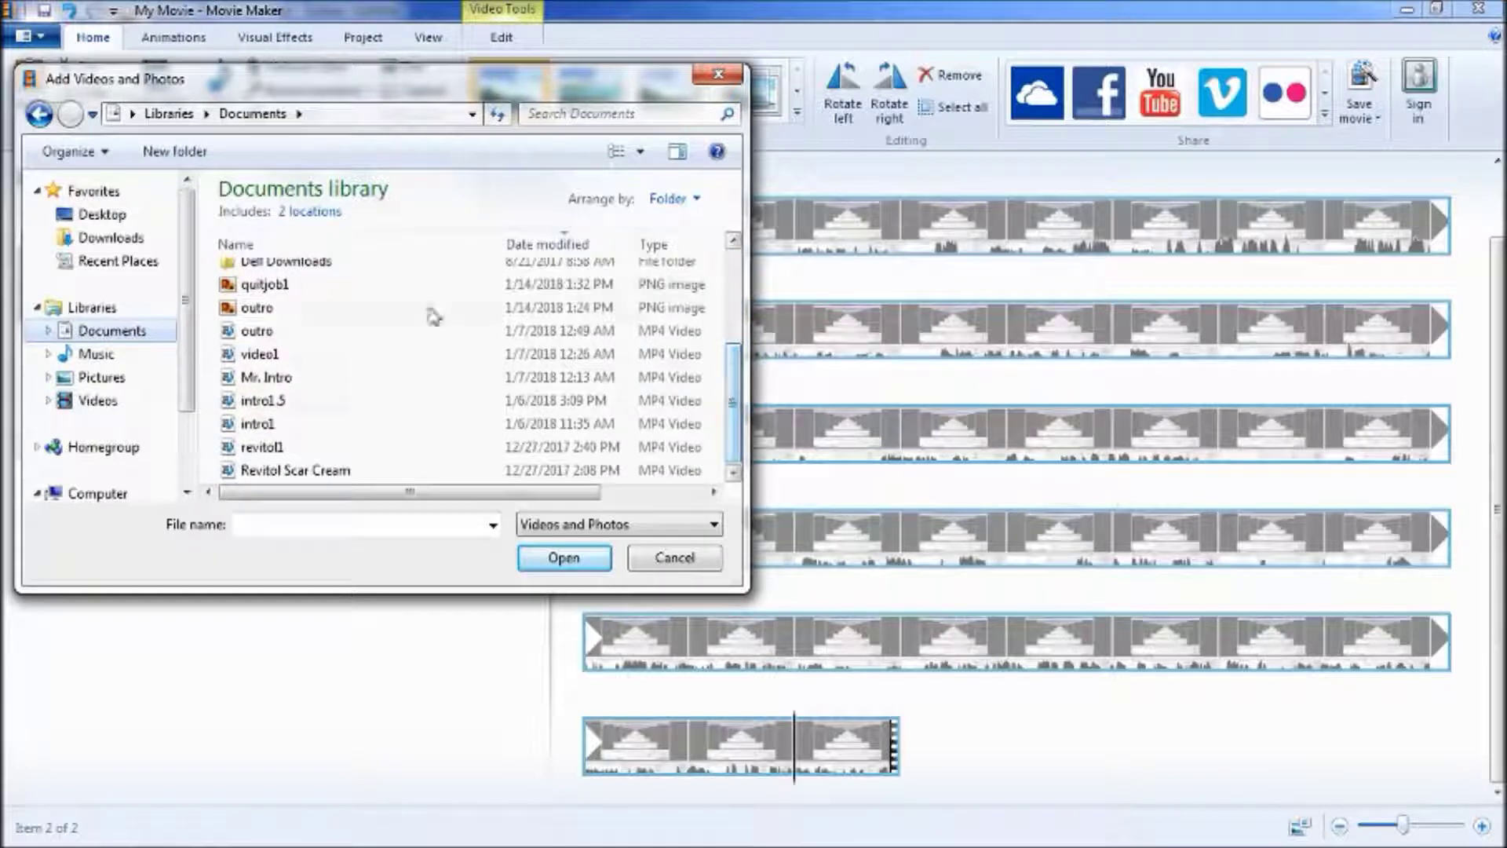
left_click(258, 331)
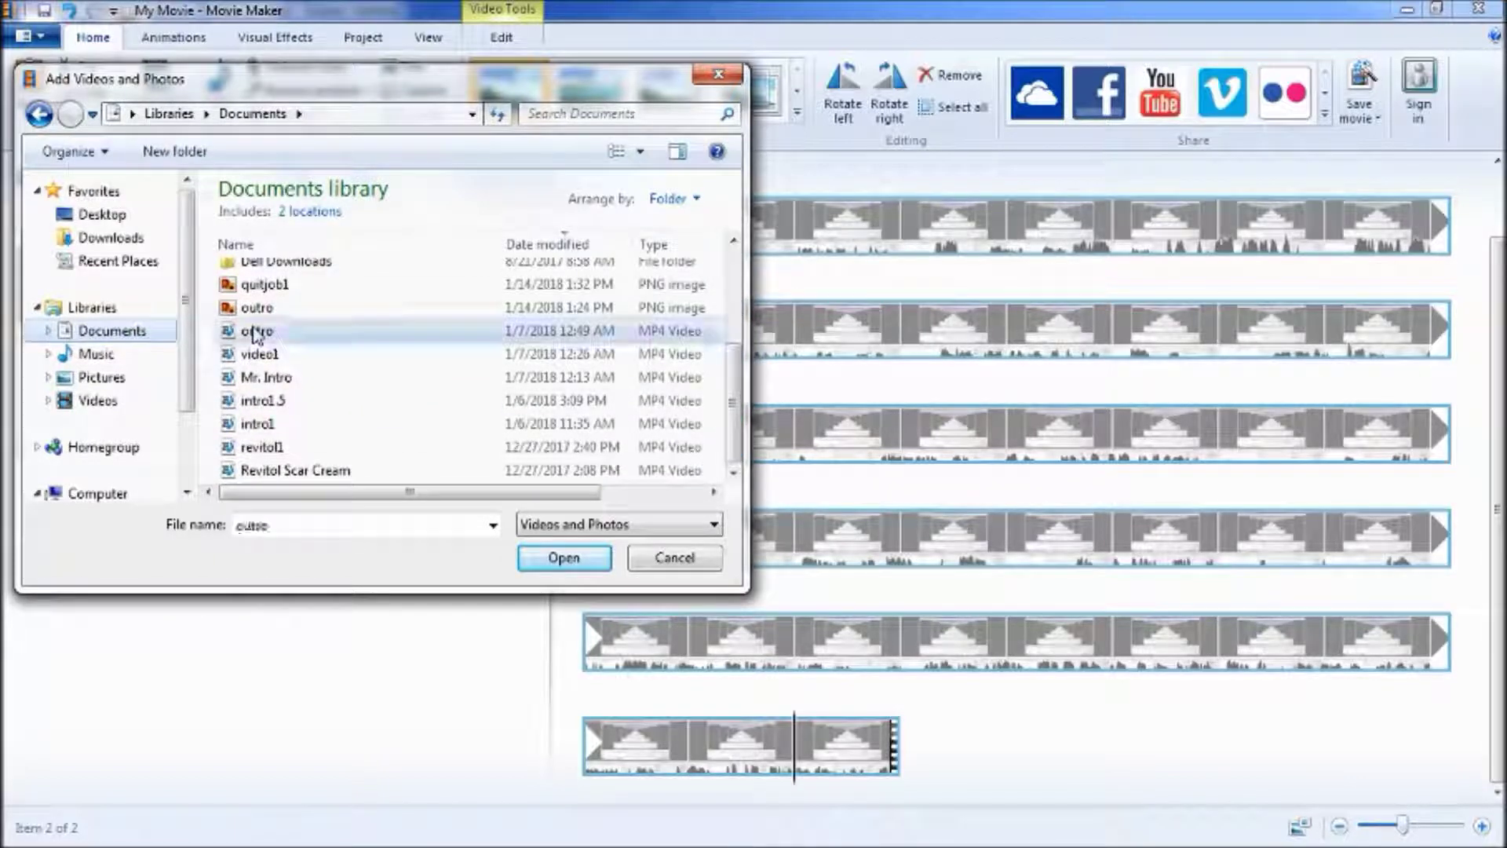
left_click(554, 558)
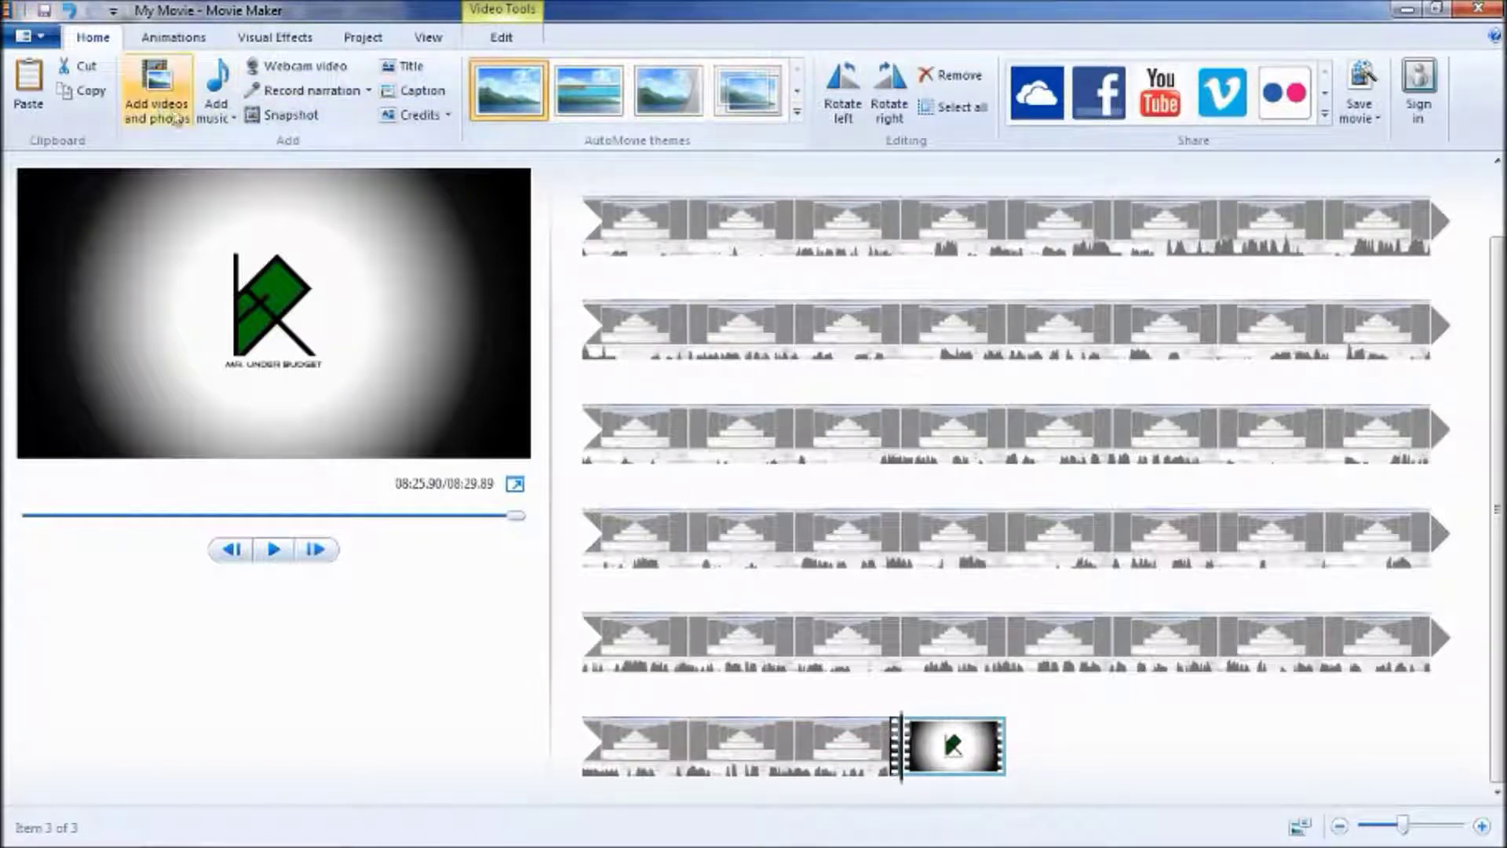
- Copy the outro clip and paste it twice after itself so three outro clips end the movie
left_click(507, 41)
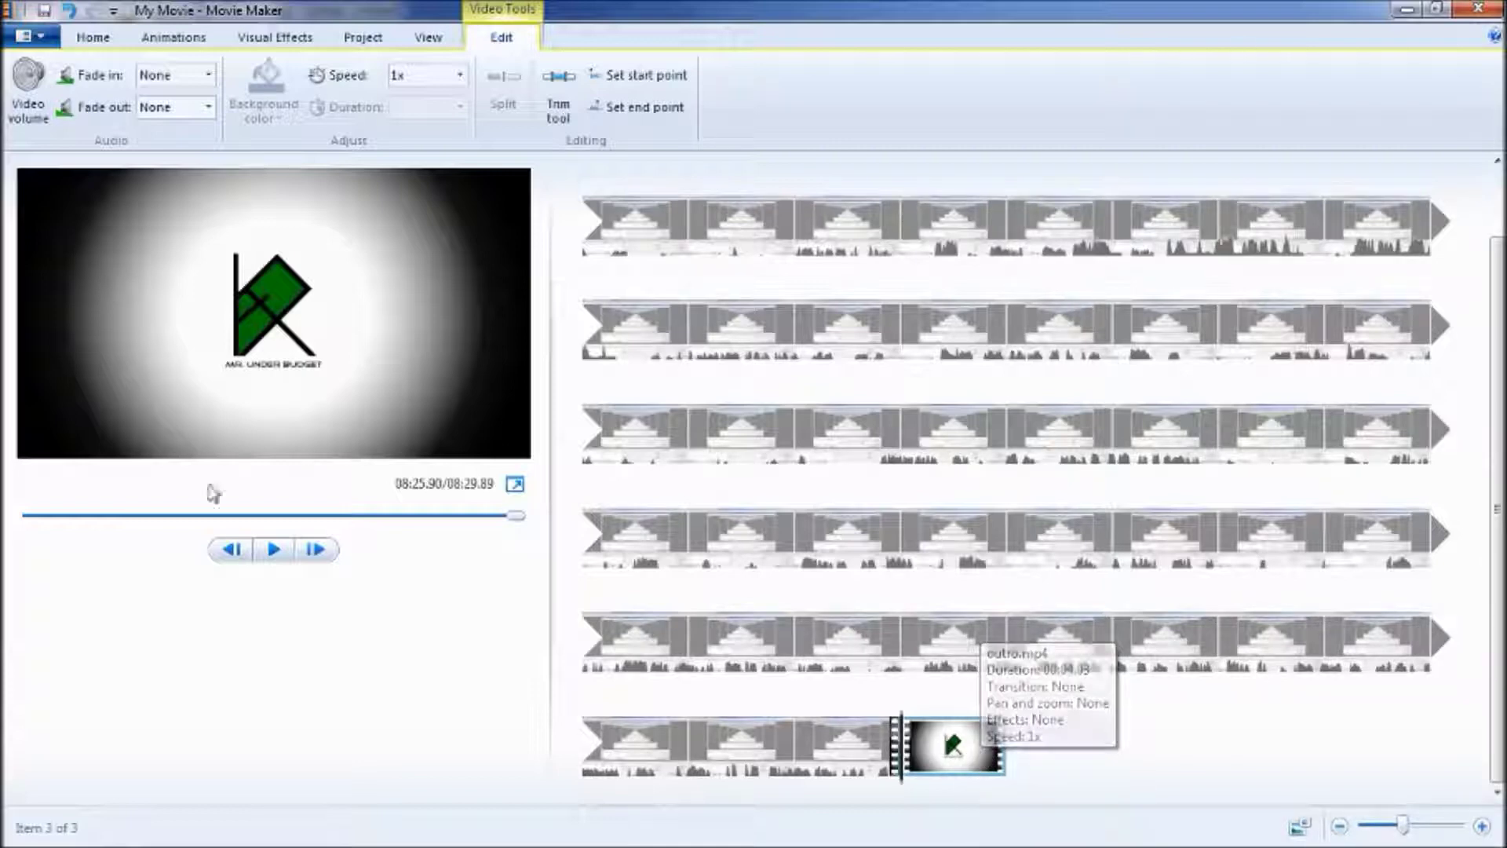
right_click(944, 758)
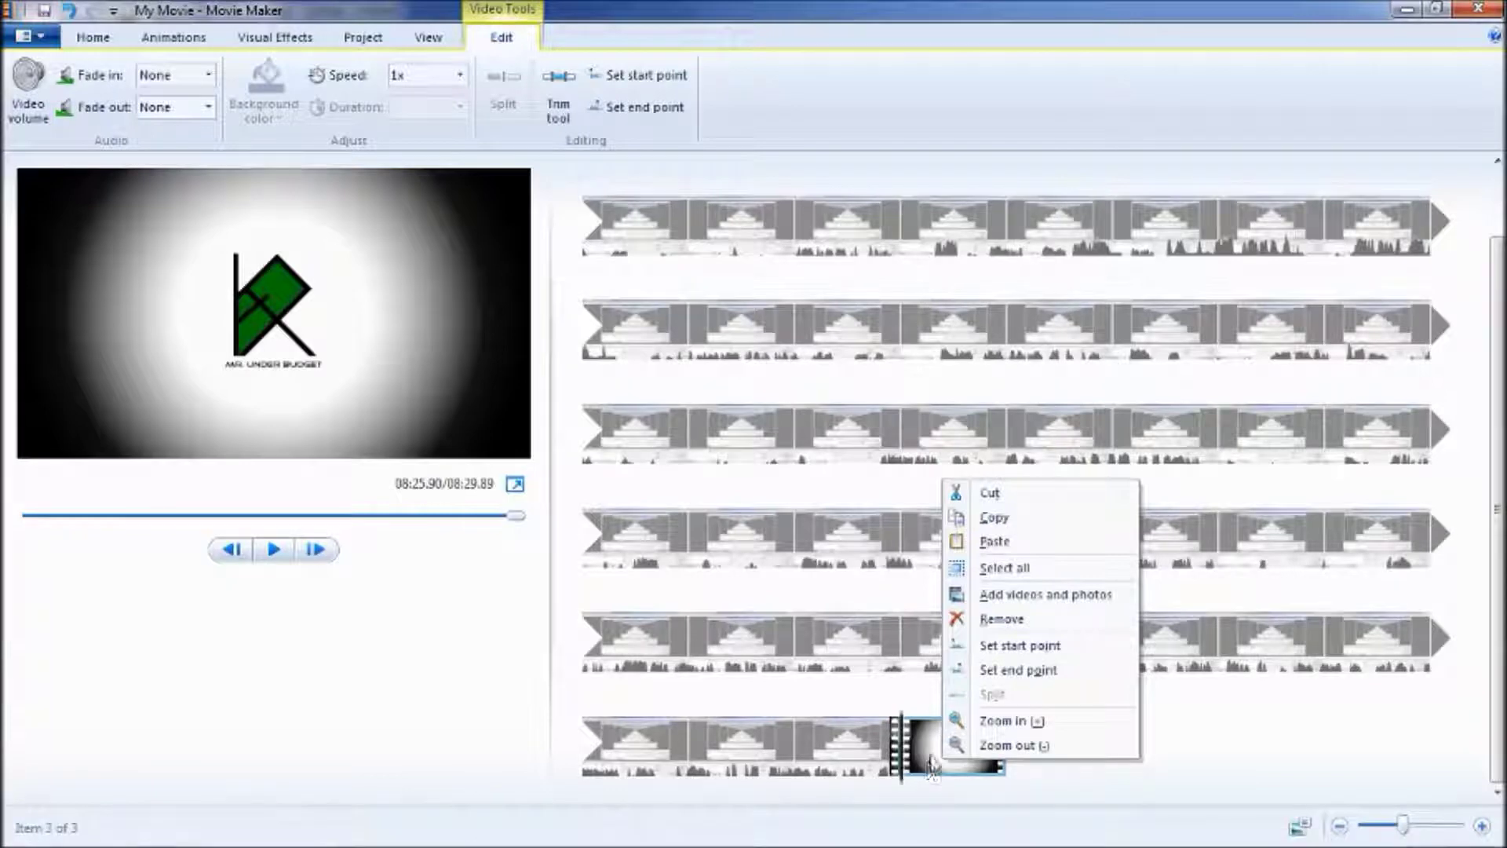
left_click(990, 518)
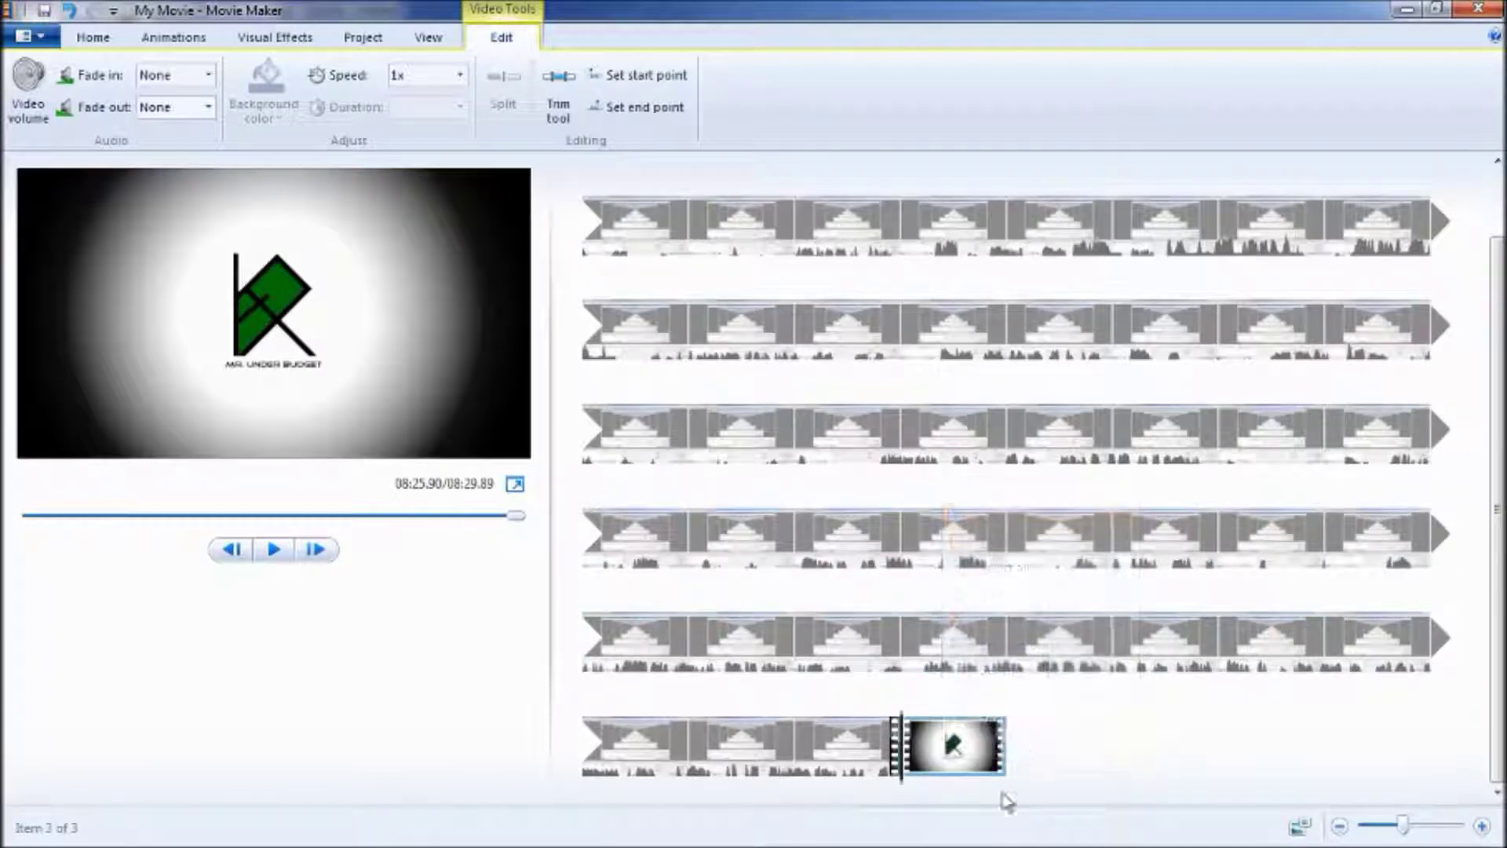
right_click(1026, 736)
left_click(1084, 626)
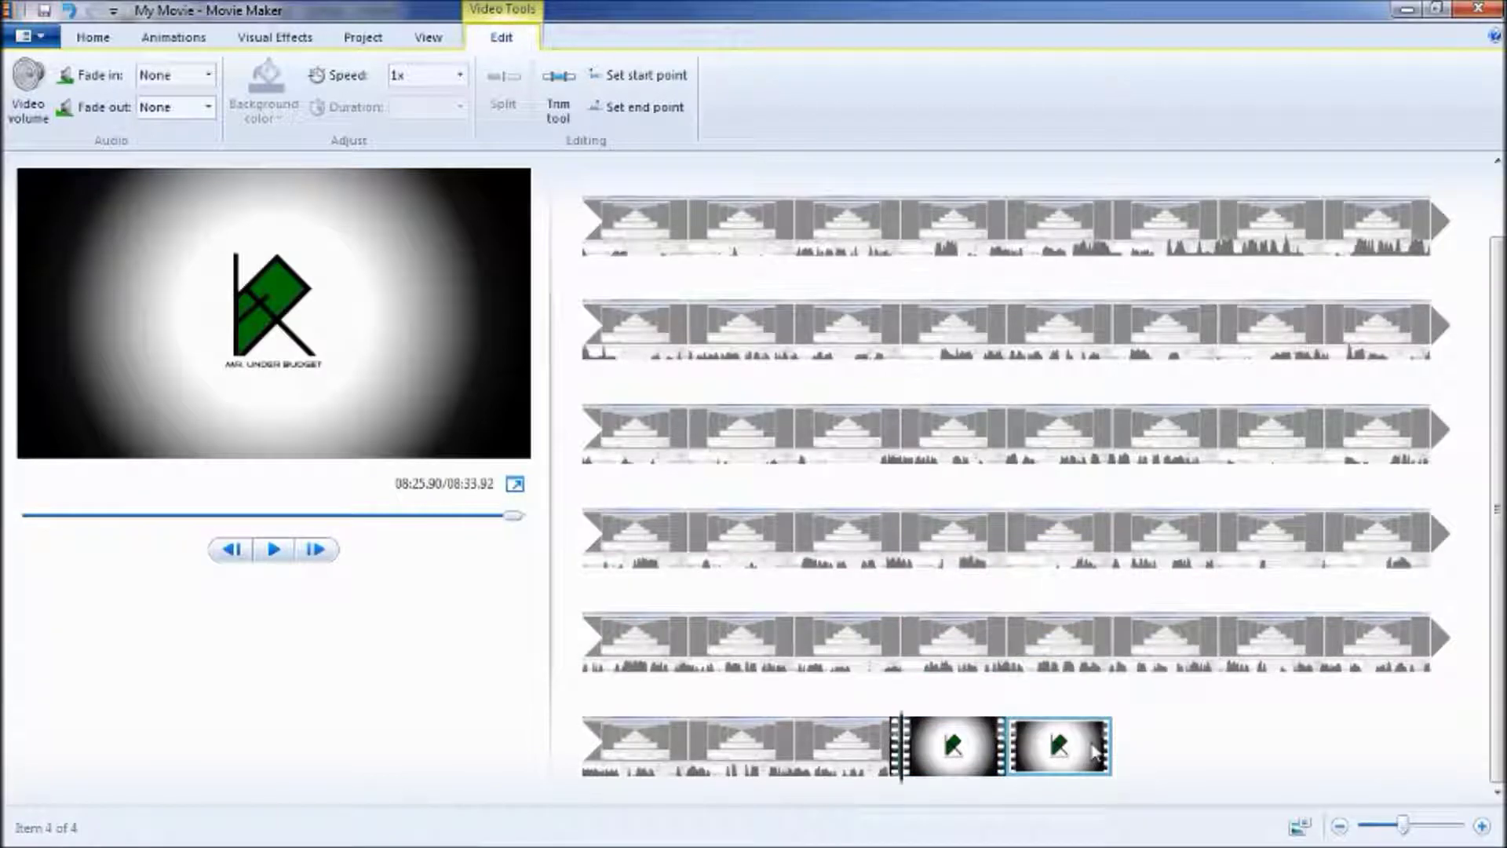
right_click(1115, 742)
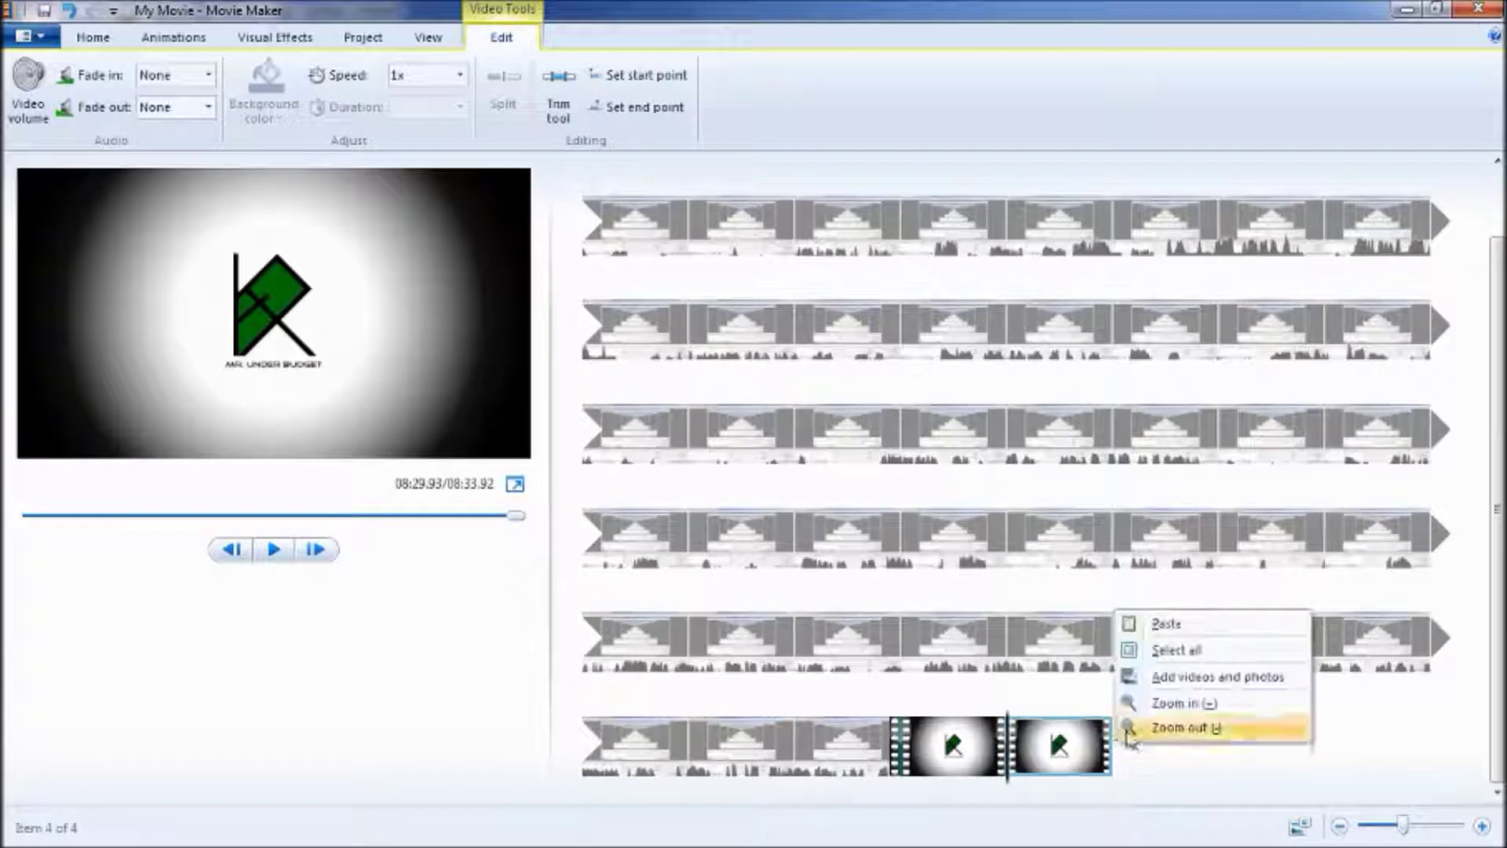
left_click(1157, 636)
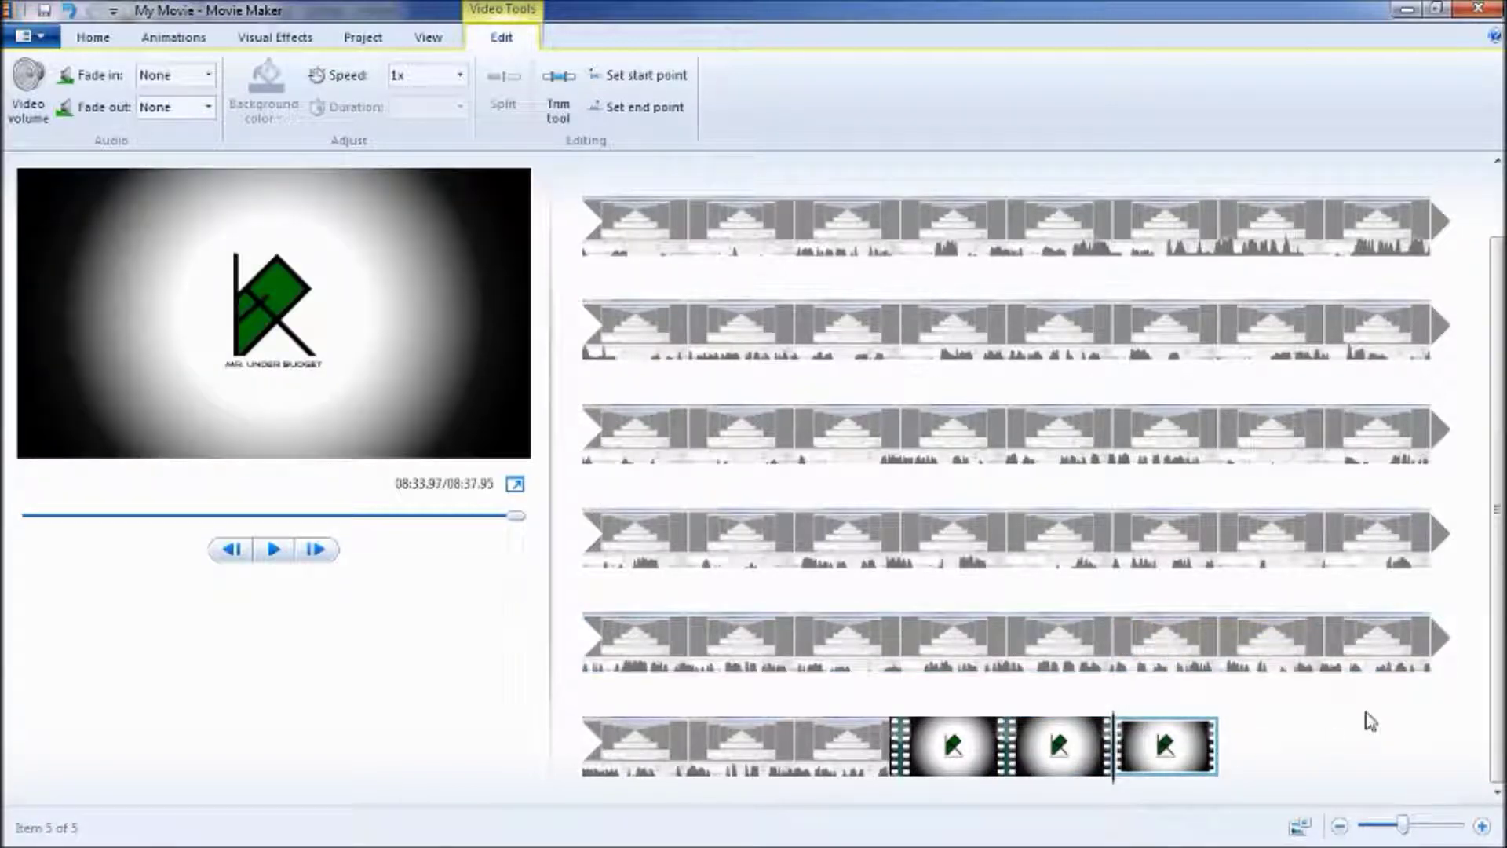
- Add the music file intro2 from the Music Maker folder to the movie
left_click(92, 37)
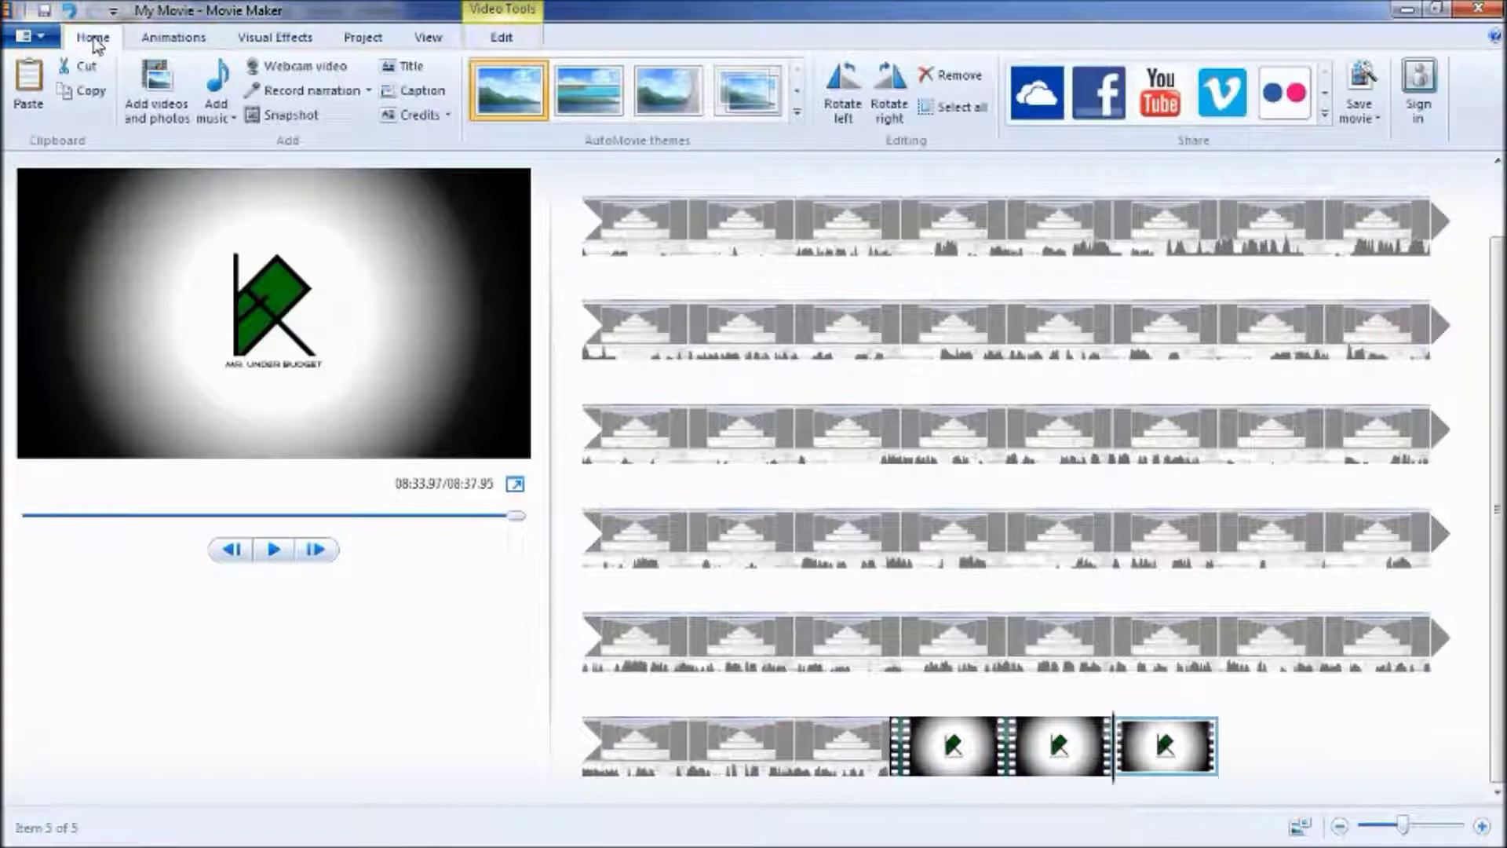
left_click(218, 98)
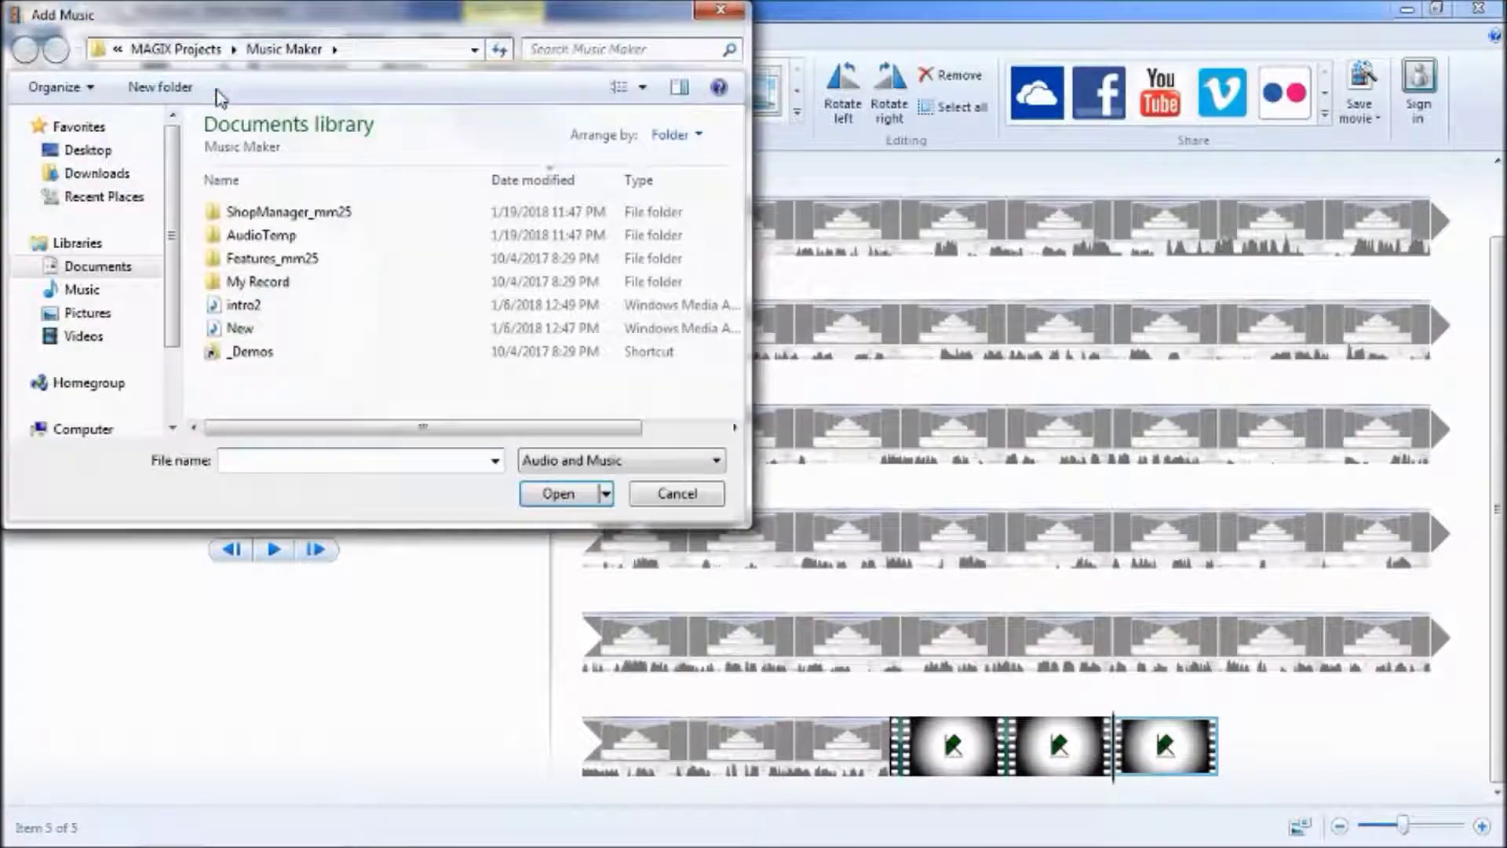
left_click(236, 305)
left_click(553, 493)
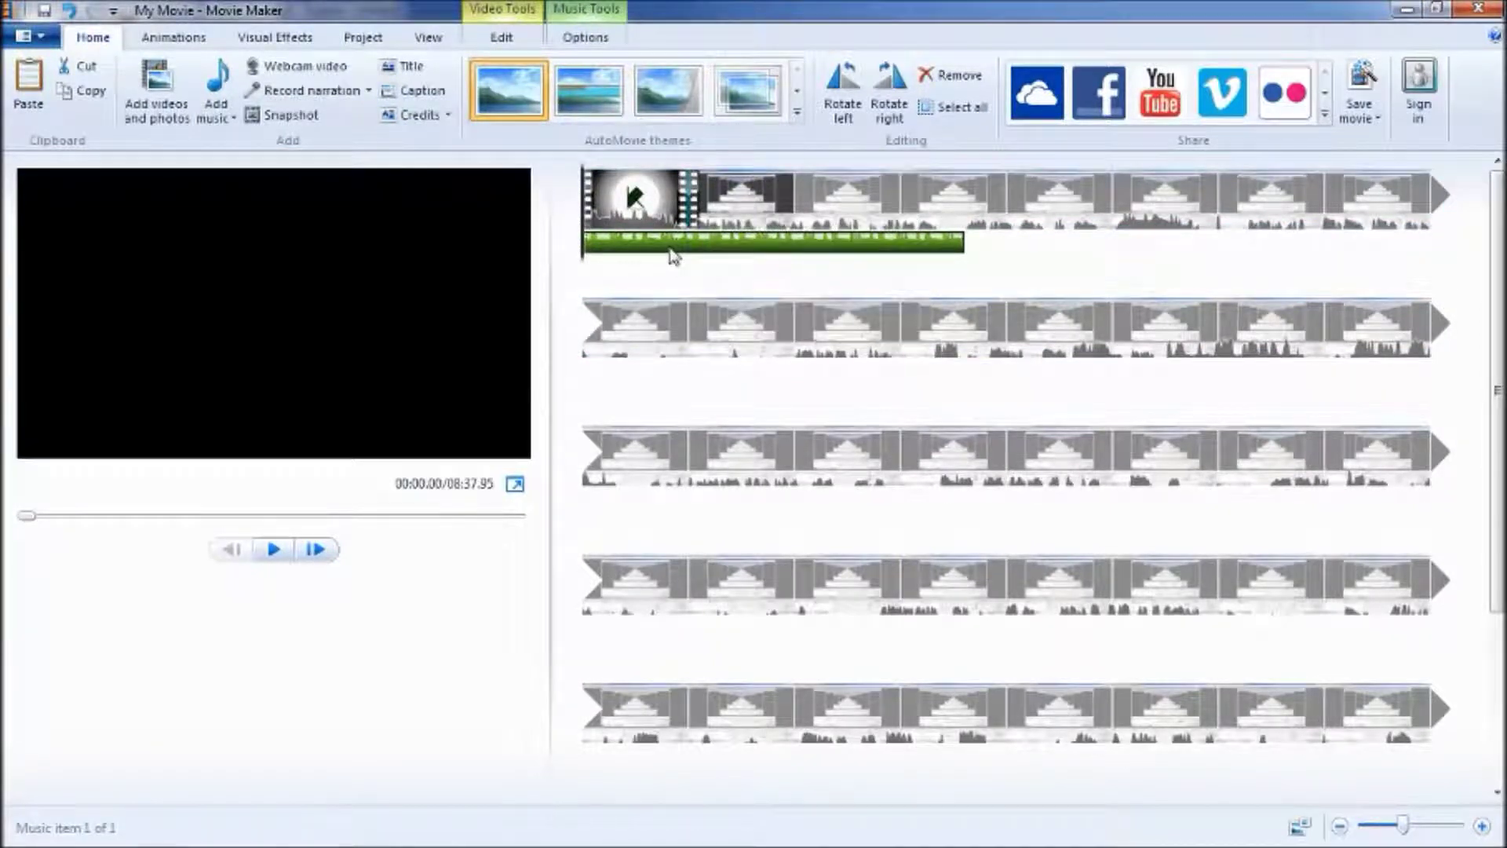
- Cut the intro2 music from the movie's beginning and paste it at the start of the first outro clip, at 08:25.90
right_click(672, 253)
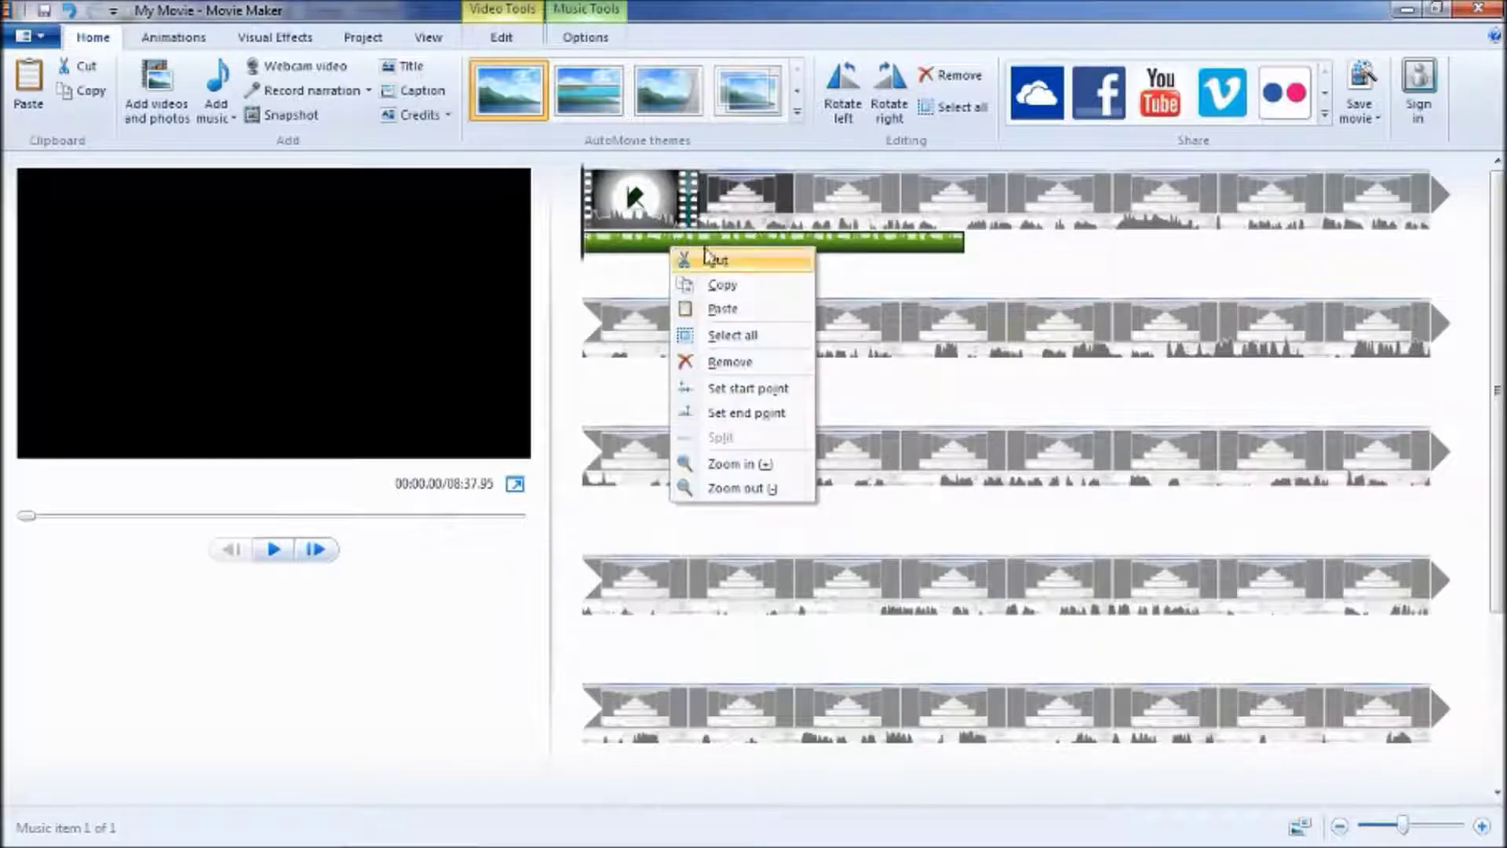
left_click(715, 261)
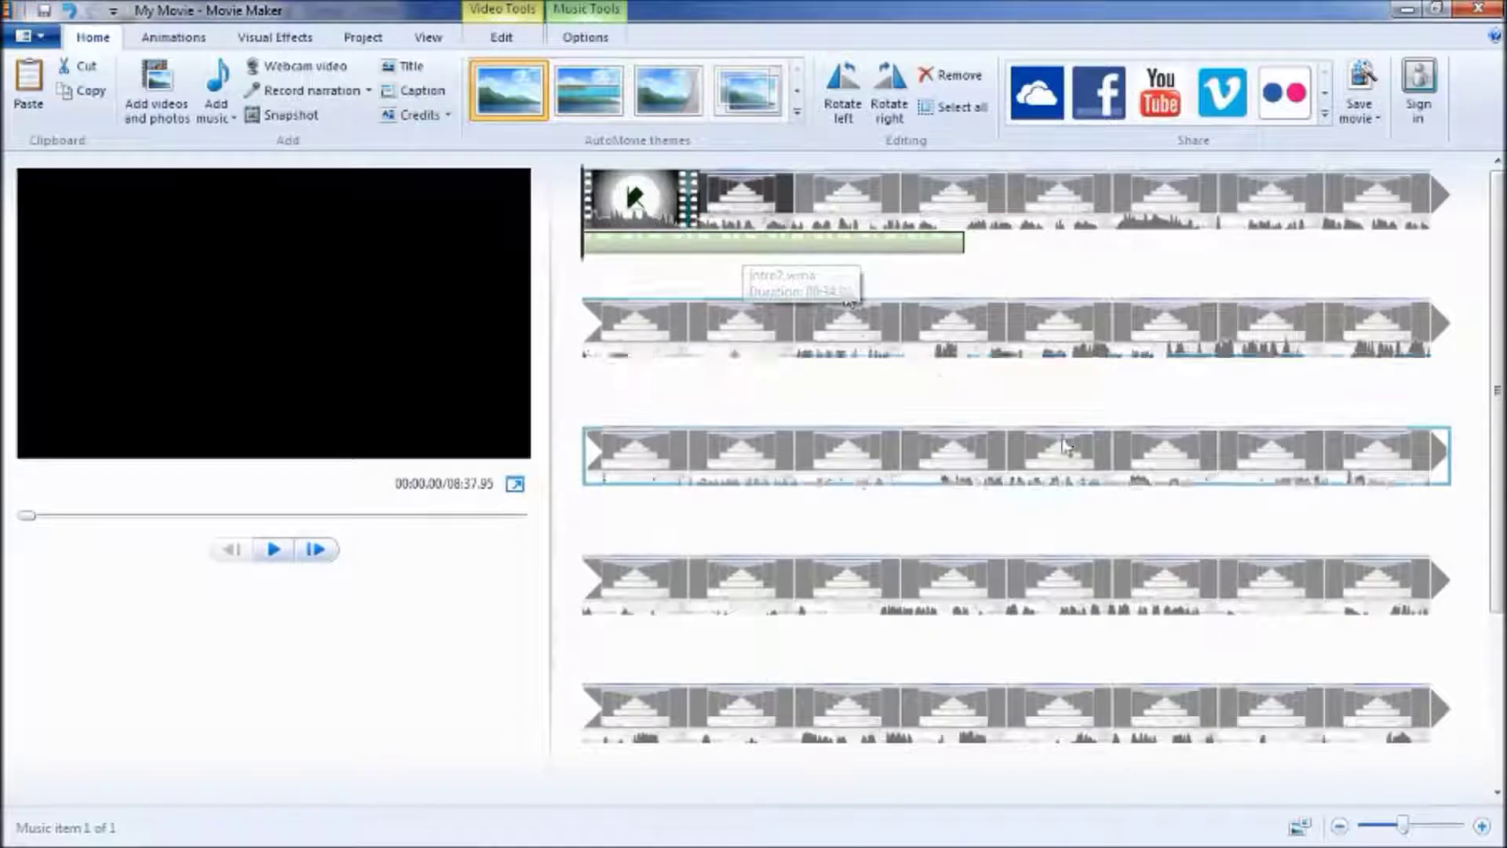
scroll(1066, 445, "down", 3)
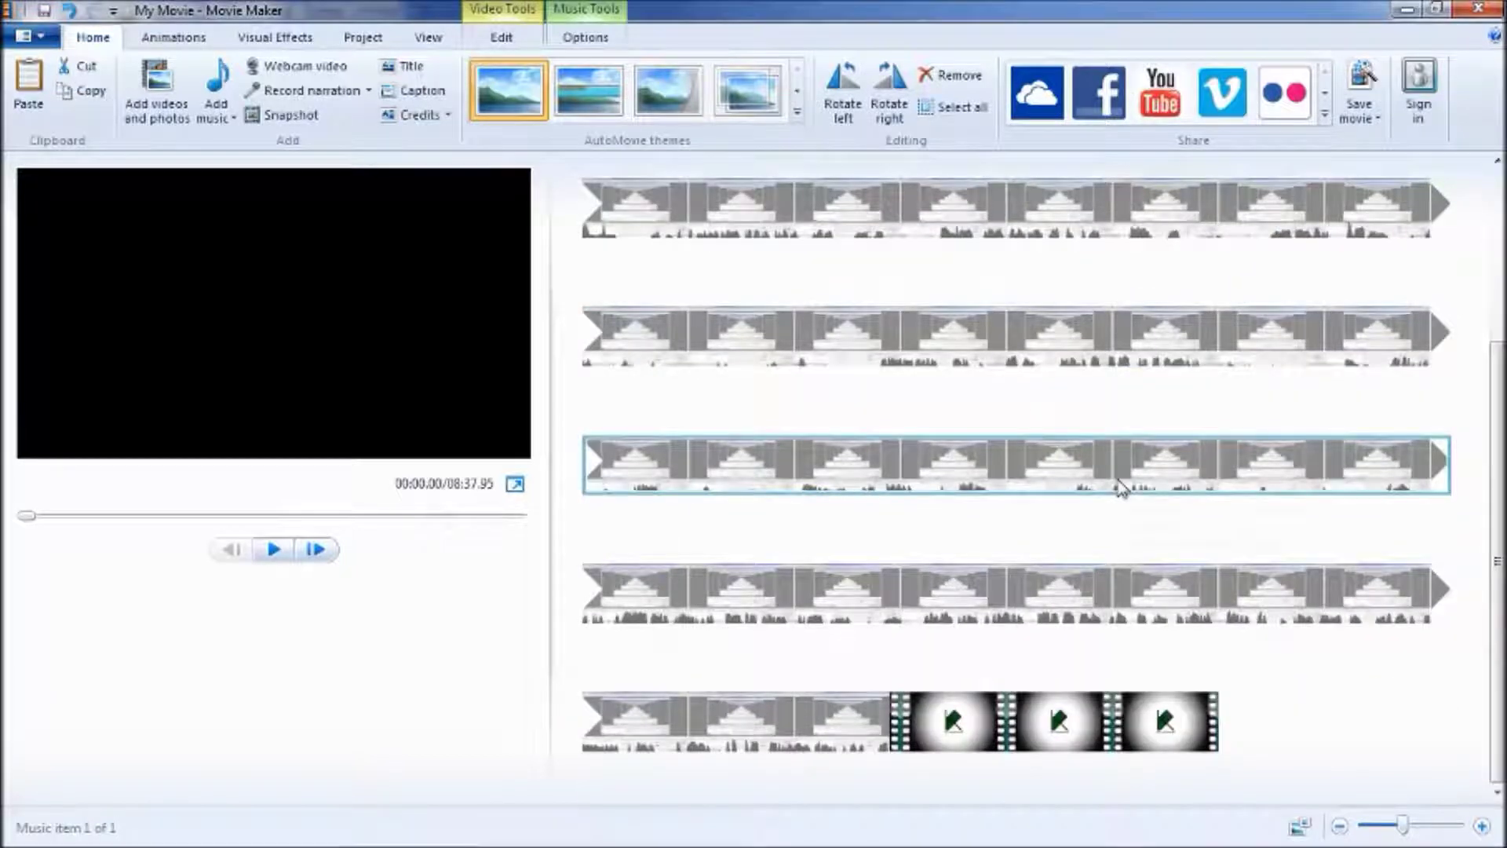
left_click(902, 747)
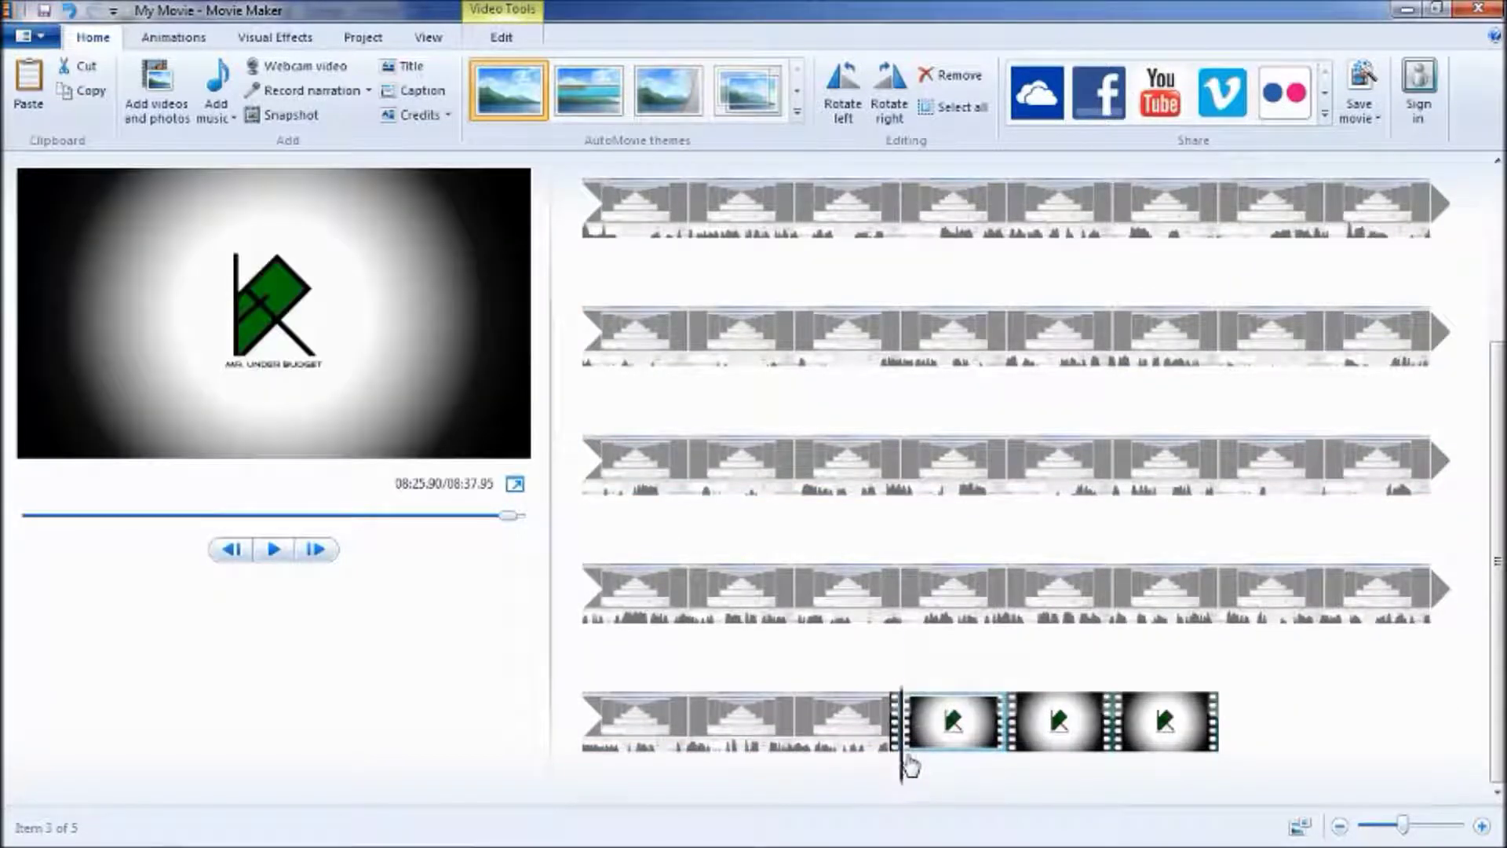
right_click(908, 761)
left_click(970, 537)
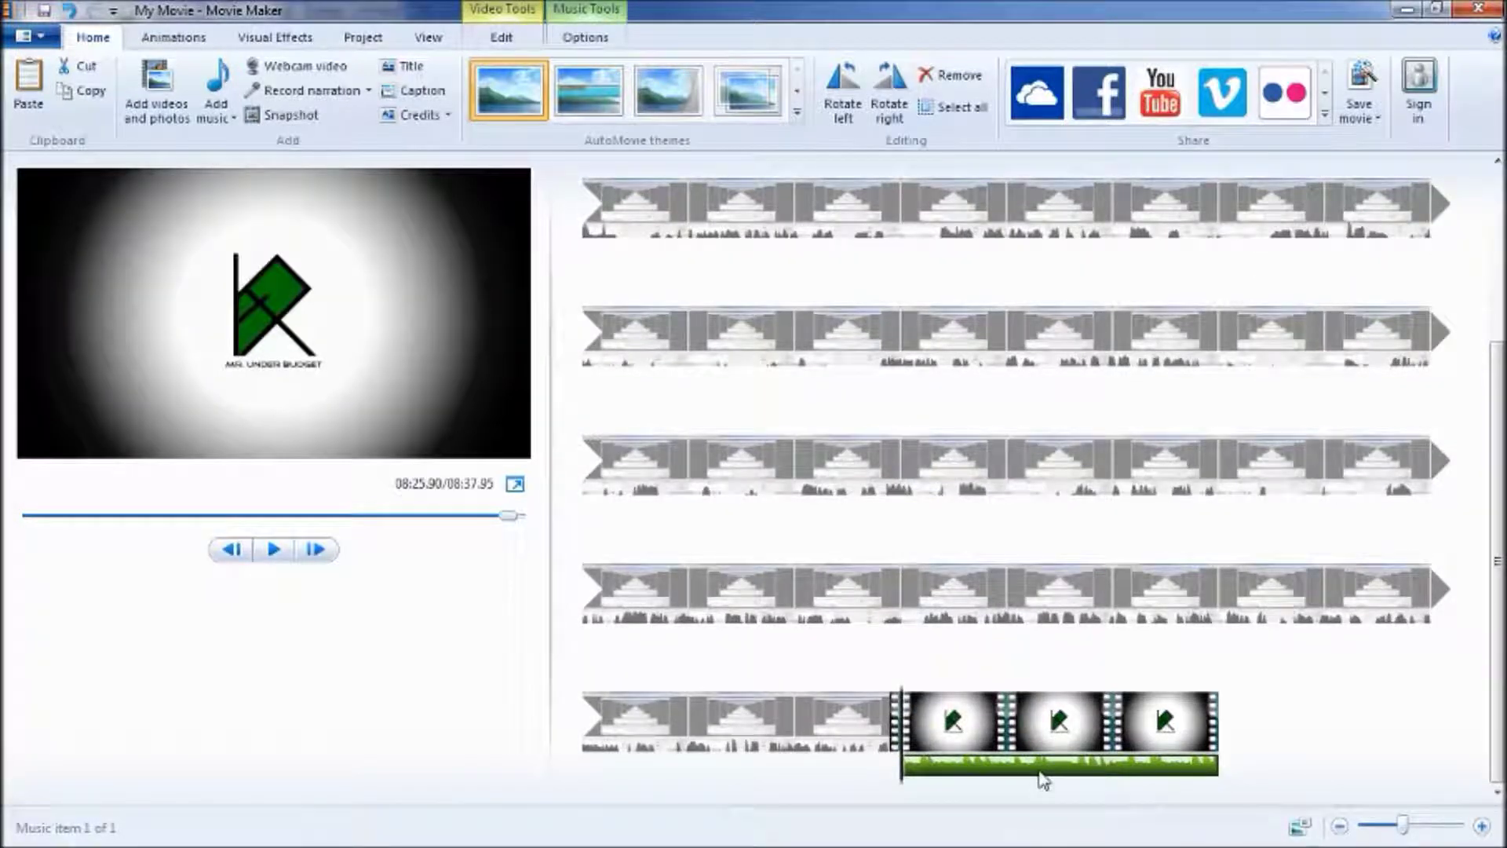
- Set the outro music's fade in and fade out to Slow and play the outro section
left_click(565, 45)
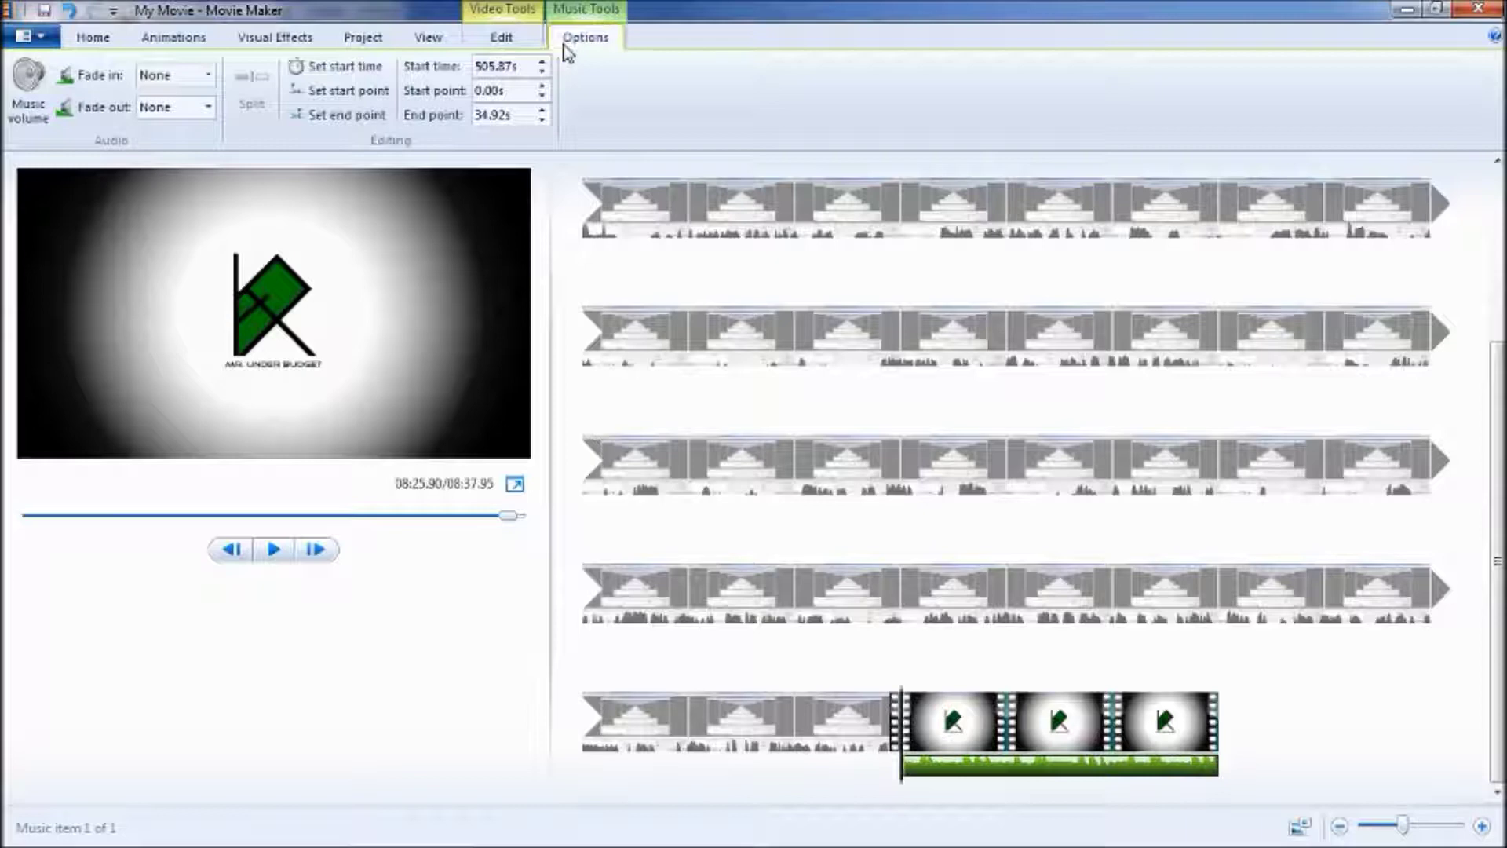
left_click(209, 76)
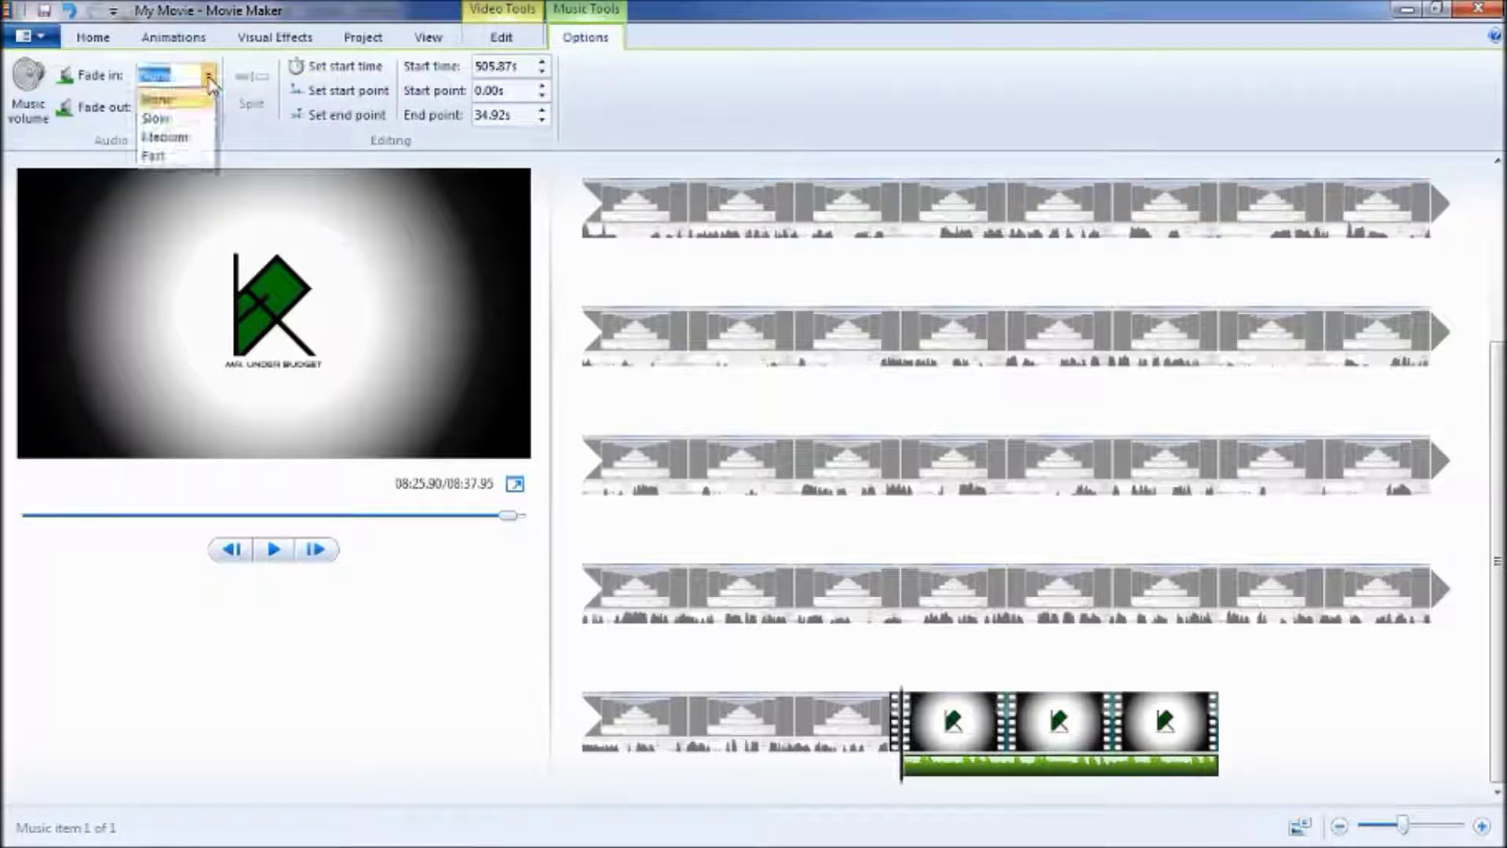
left_click(187, 111)
left_click(208, 107)
left_click(178, 149)
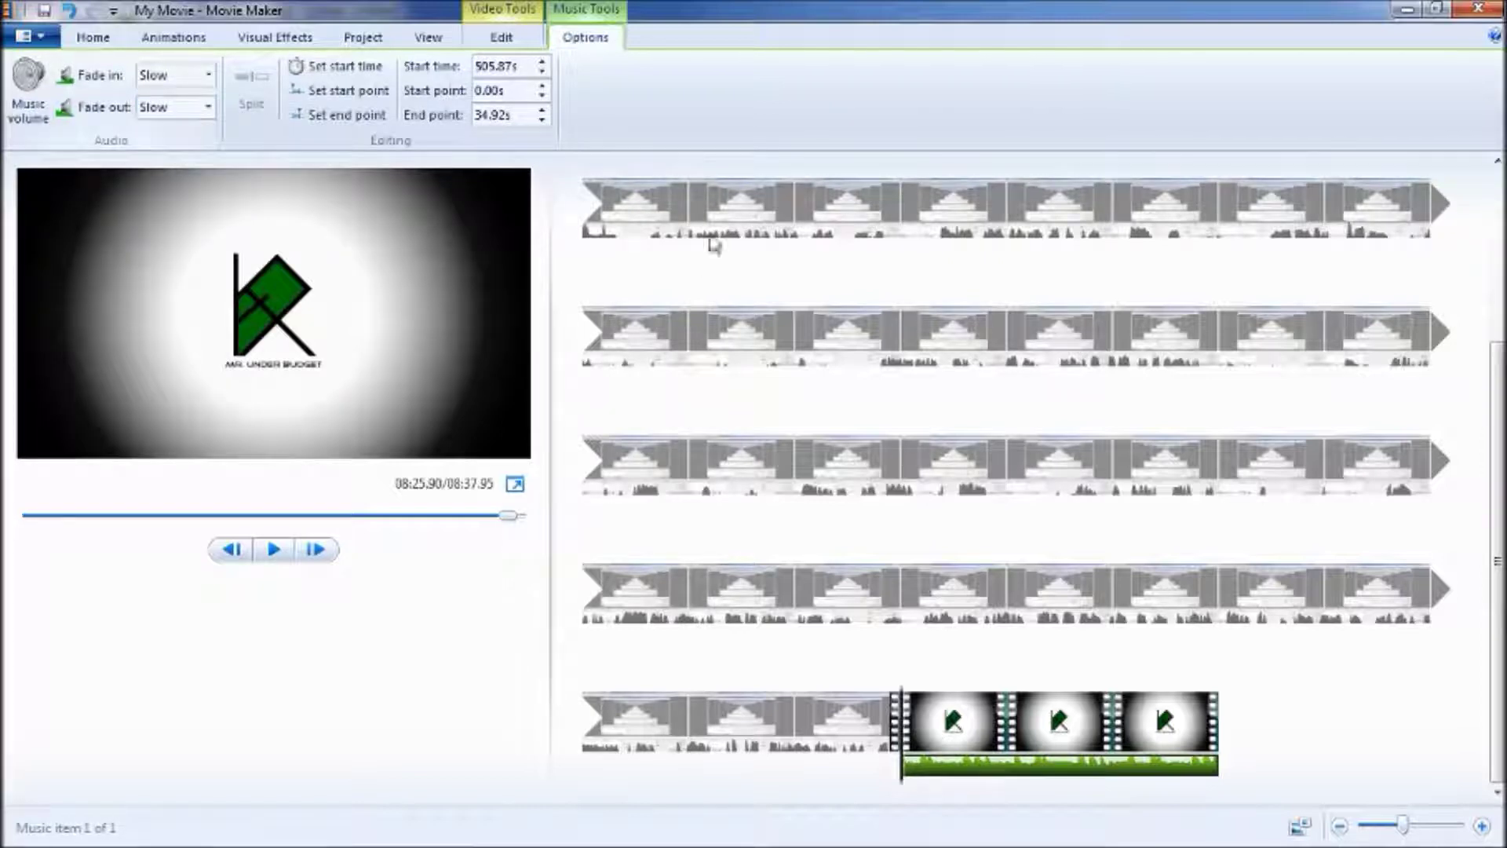
left_click(259, 550)
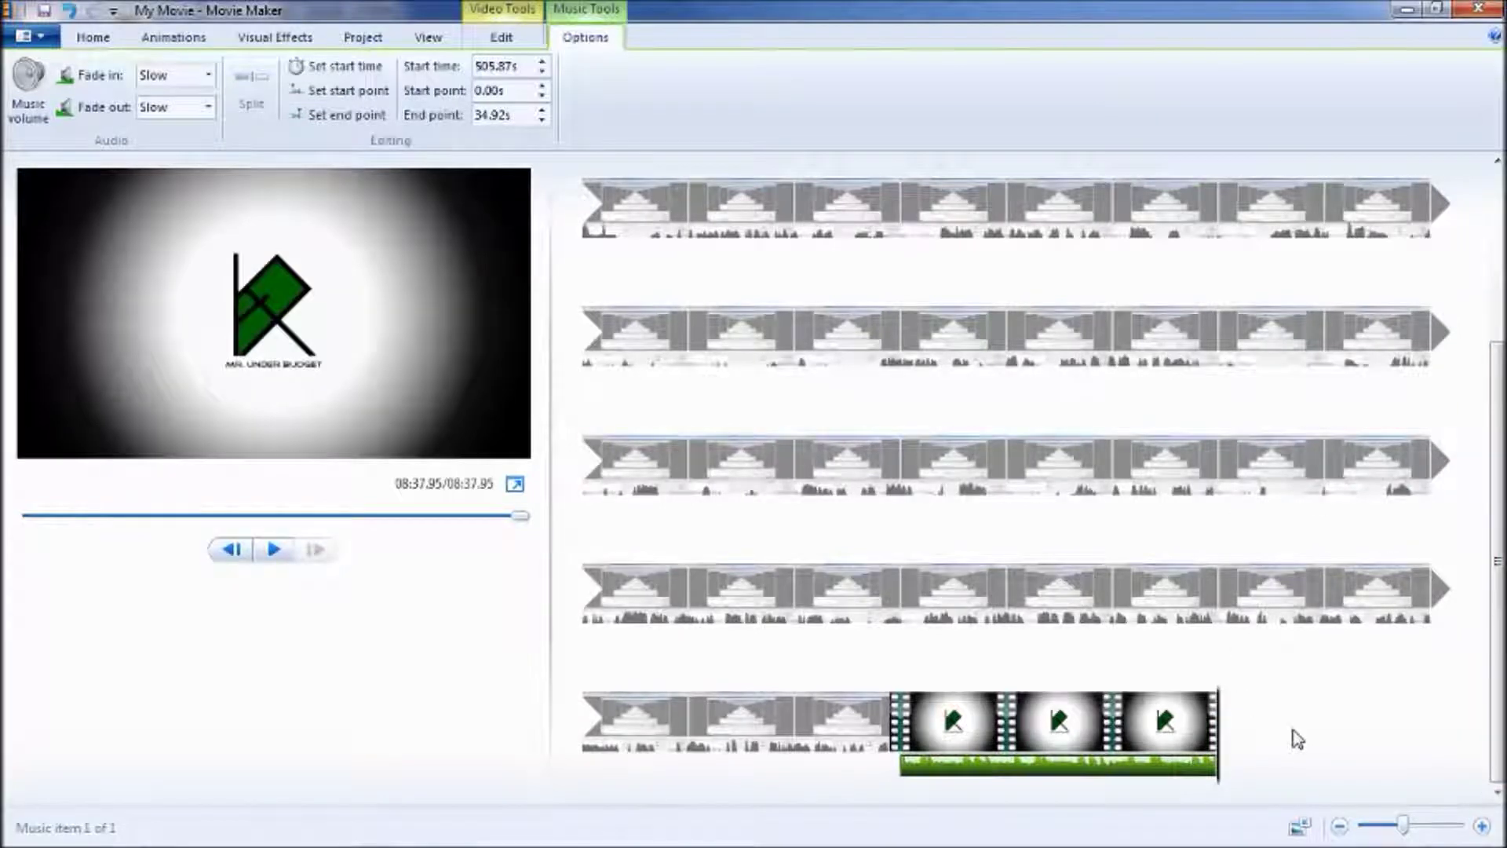
- Look through the transitions, and preview visual effects such as Black and white - yellow filter on the outro and second clip
scroll(1296, 738, "up", 5)
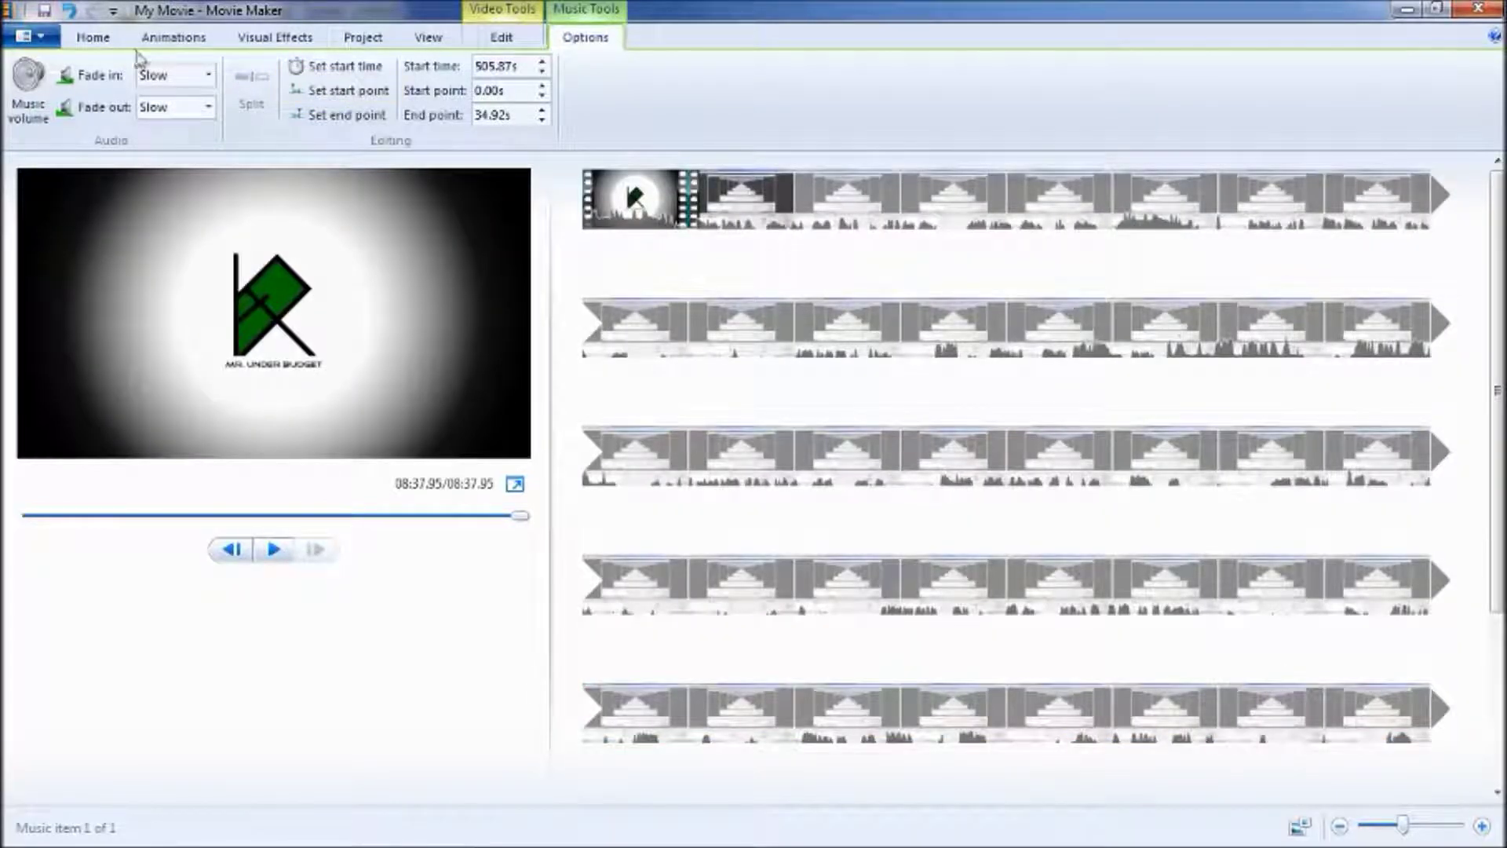
left_click(165, 37)
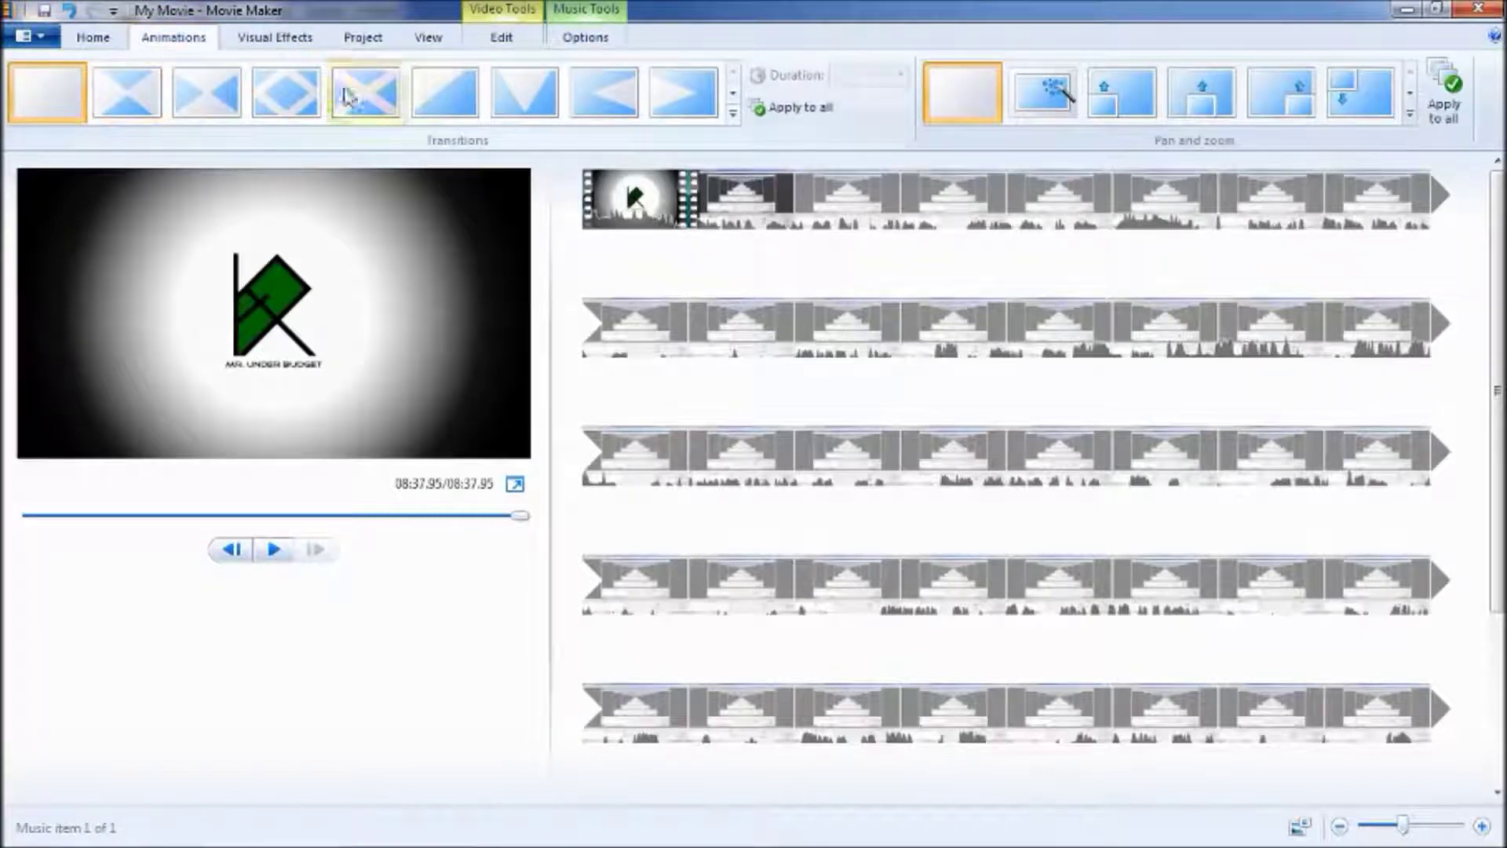
left_click(289, 41)
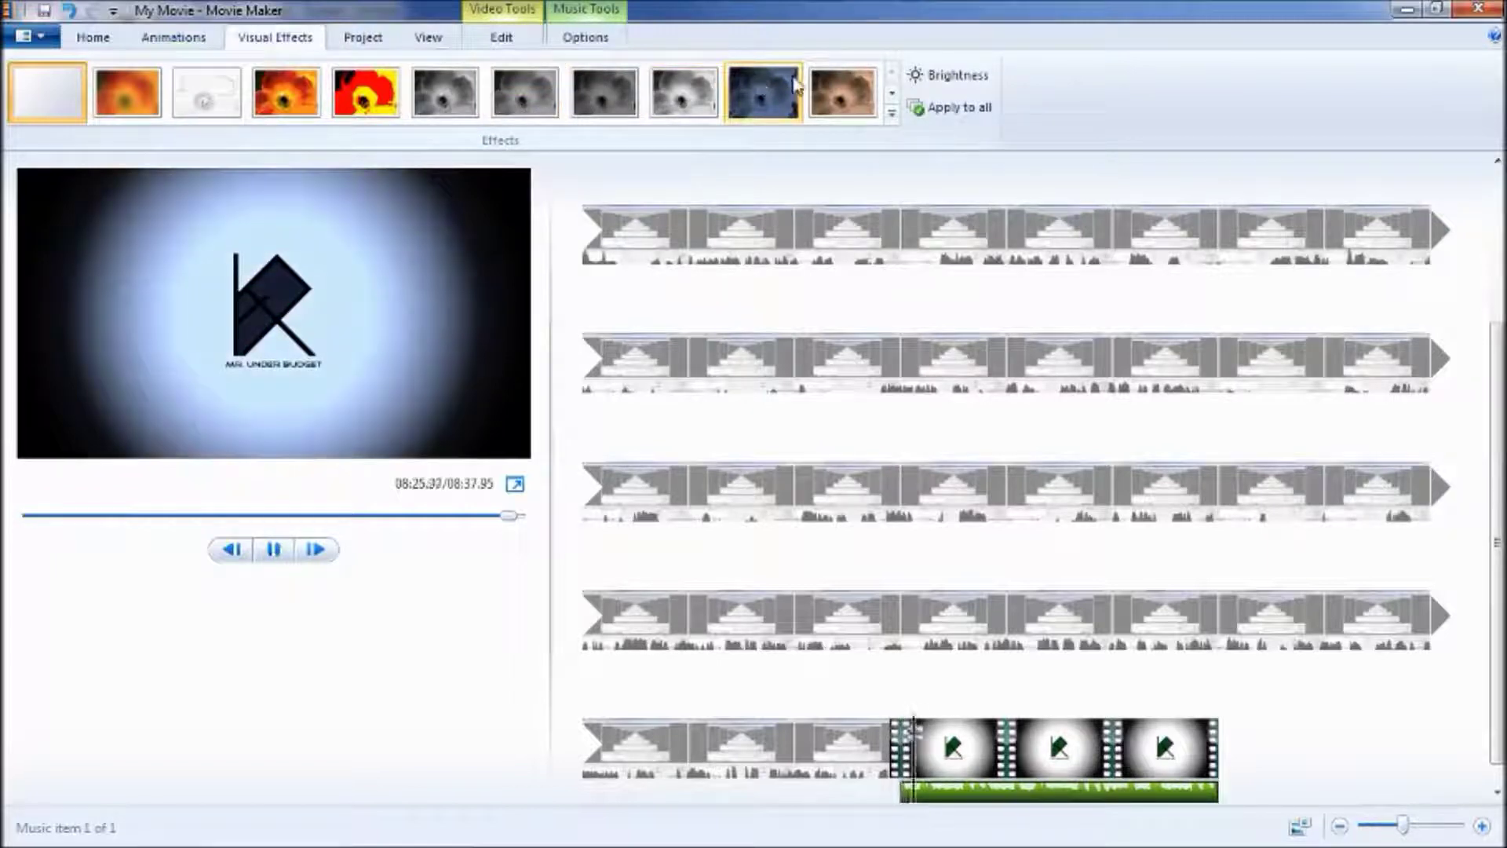
left_click(274, 549)
left_click(273, 549)
left_click(649, 498)
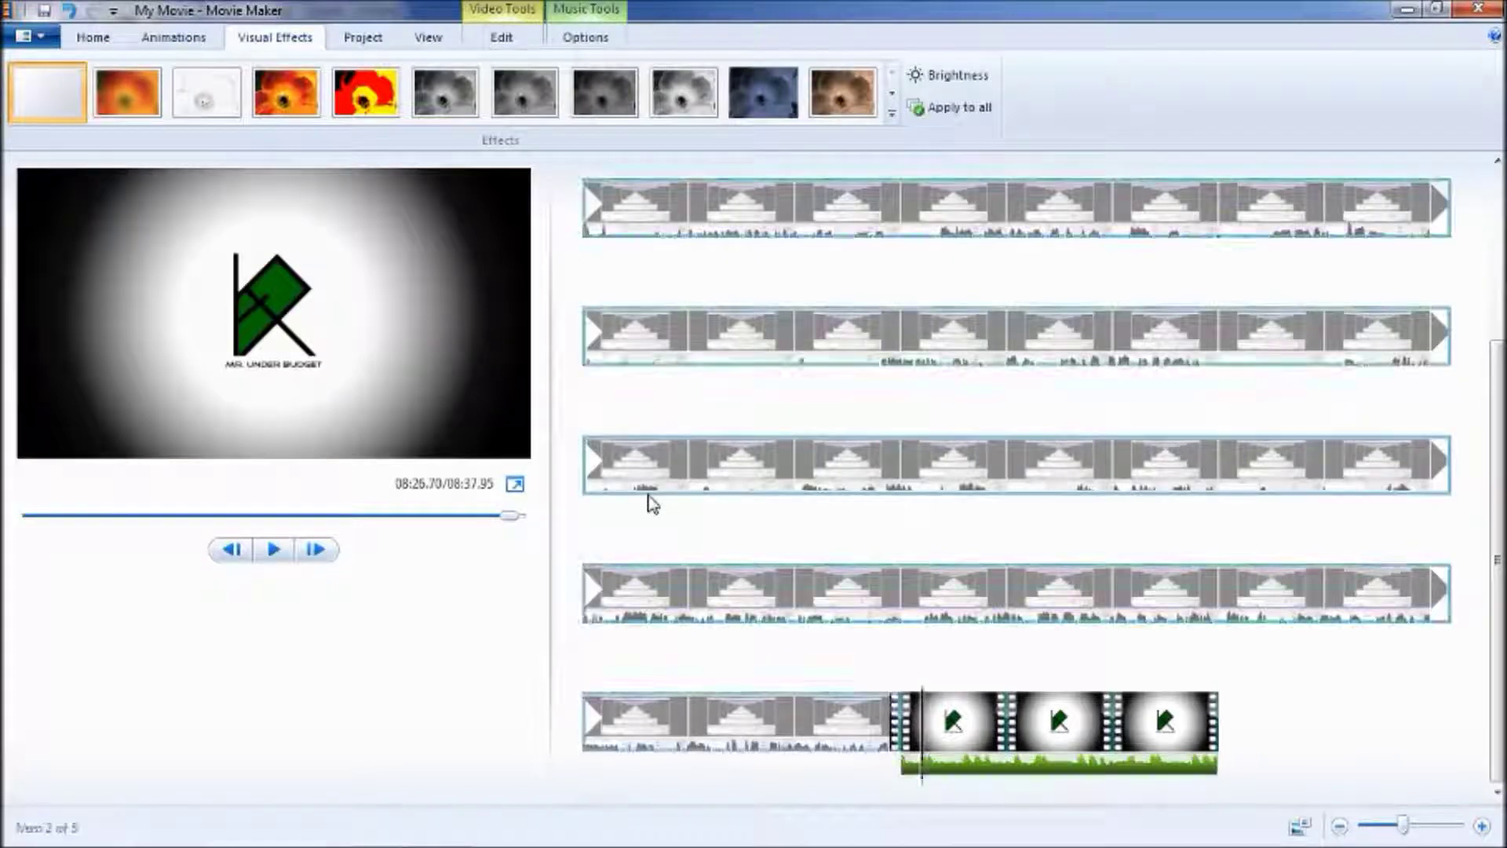
left_click(274, 553)
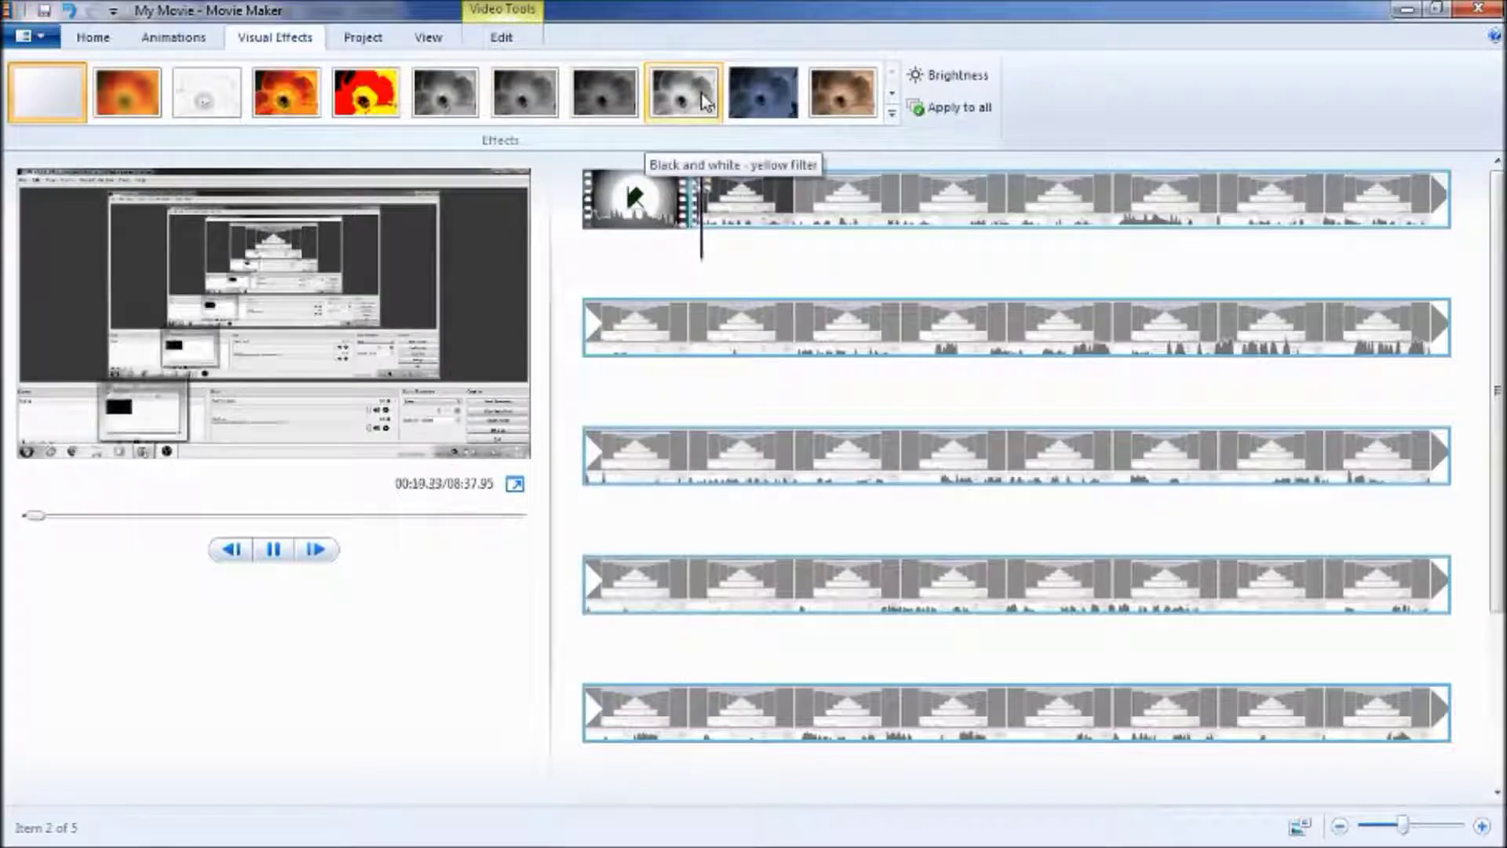
- Play the start of the second clip and look over the rest of the timeline through to the outro
left_click(273, 552)
left_click(273, 556)
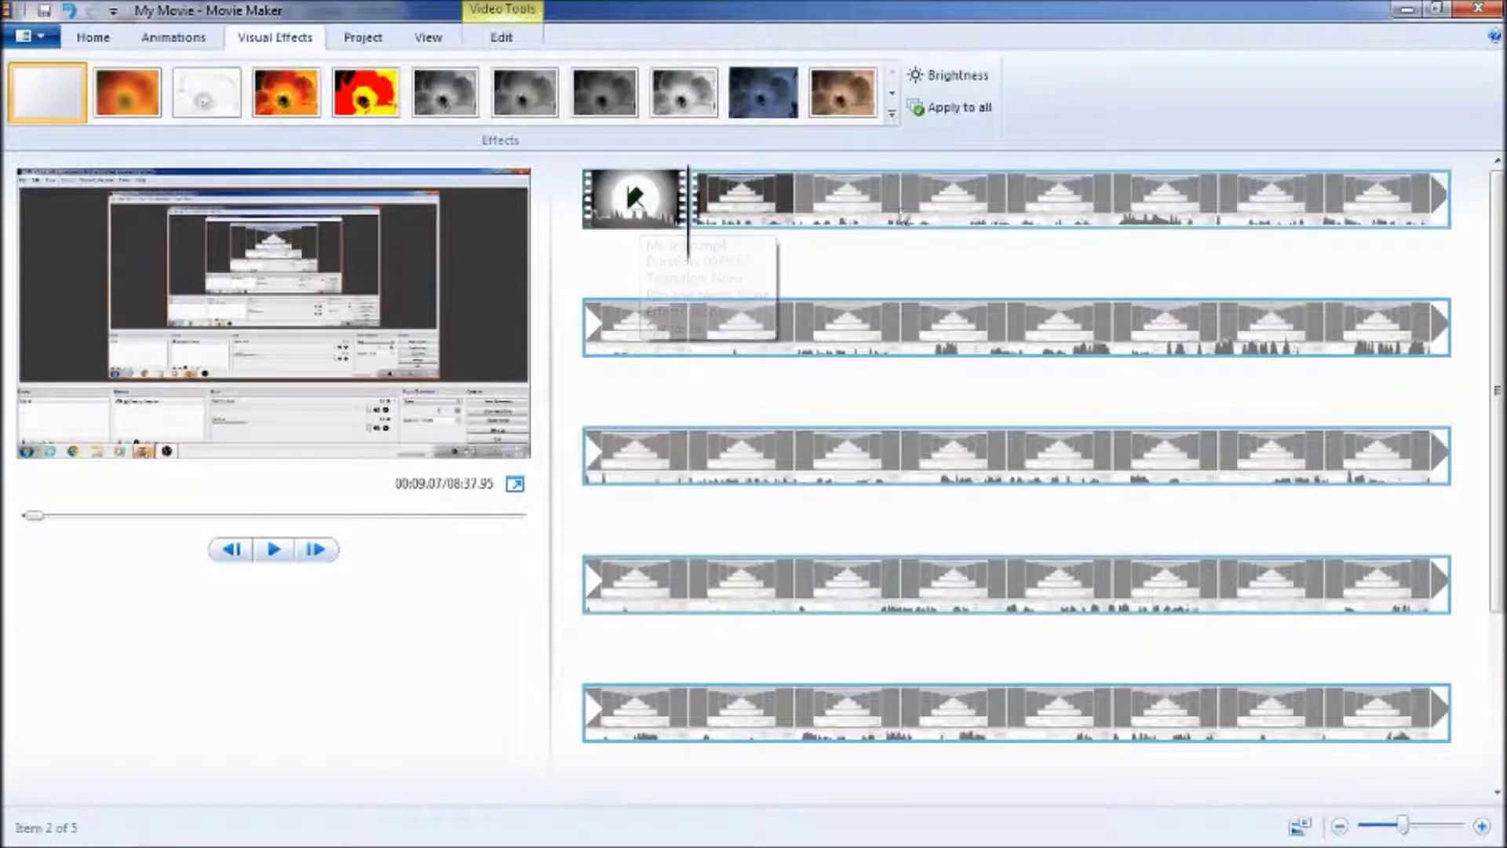
scroll(904, 217, "down", 2)
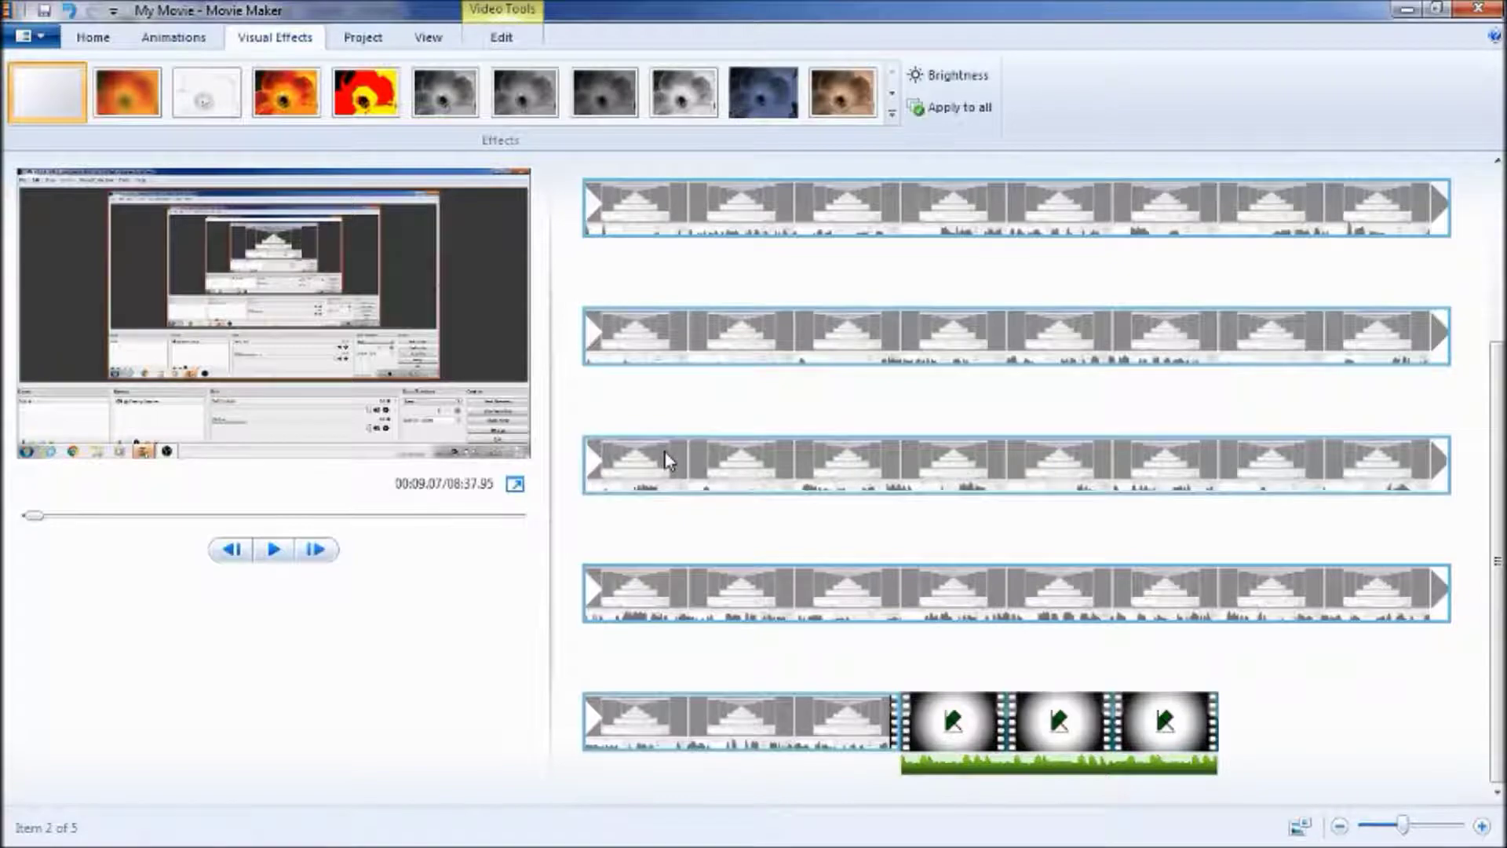
scroll(669, 460, "up", 1)
scroll(665, 459, "up", 4)
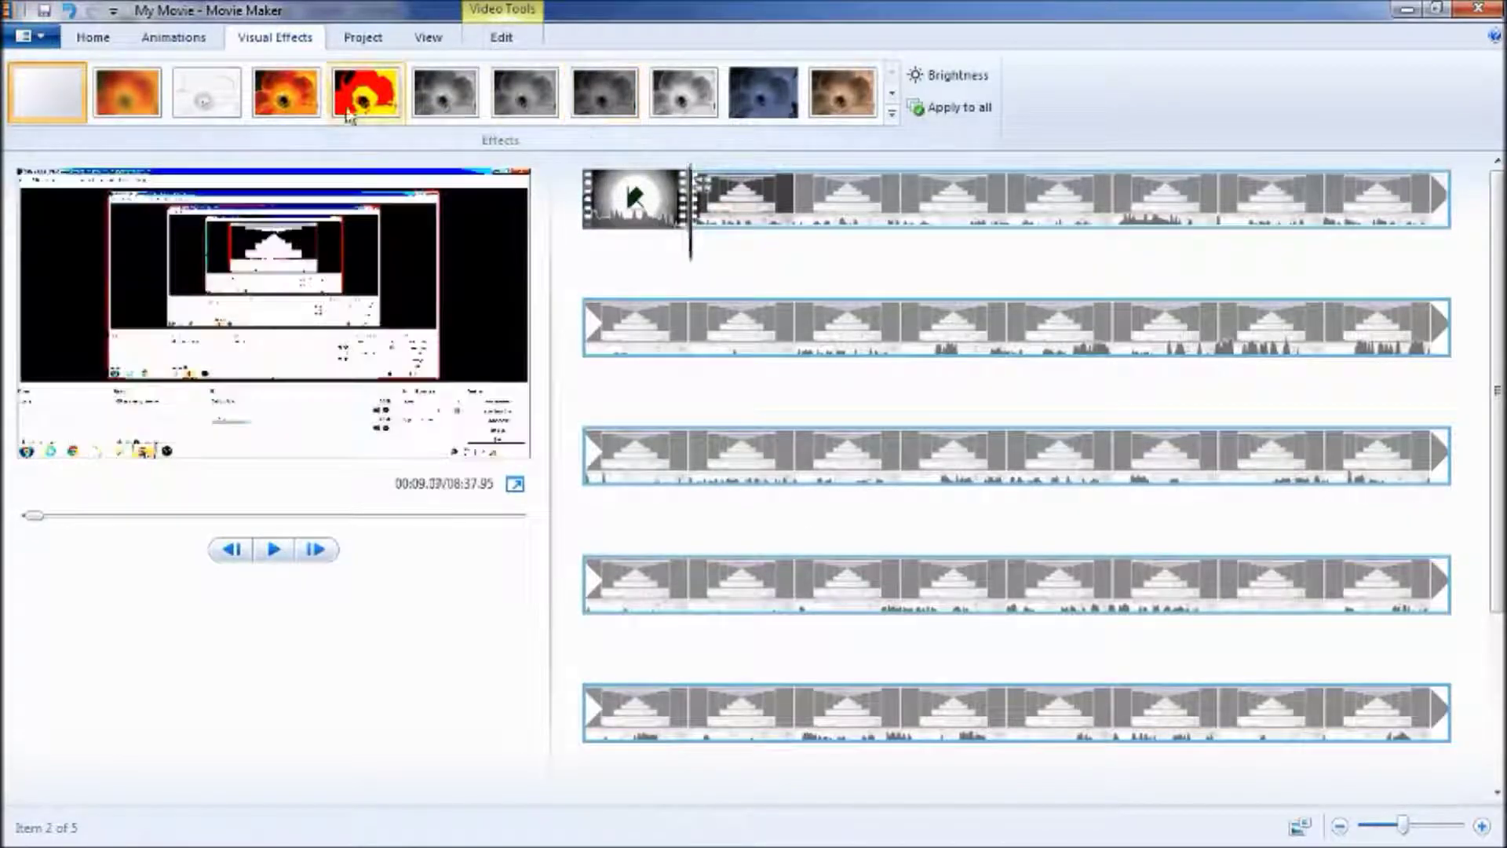
- Try an hourglass-shaped transition between the intro and the second clip, replace it with the X-shaped one, and play the result
left_click(173, 38)
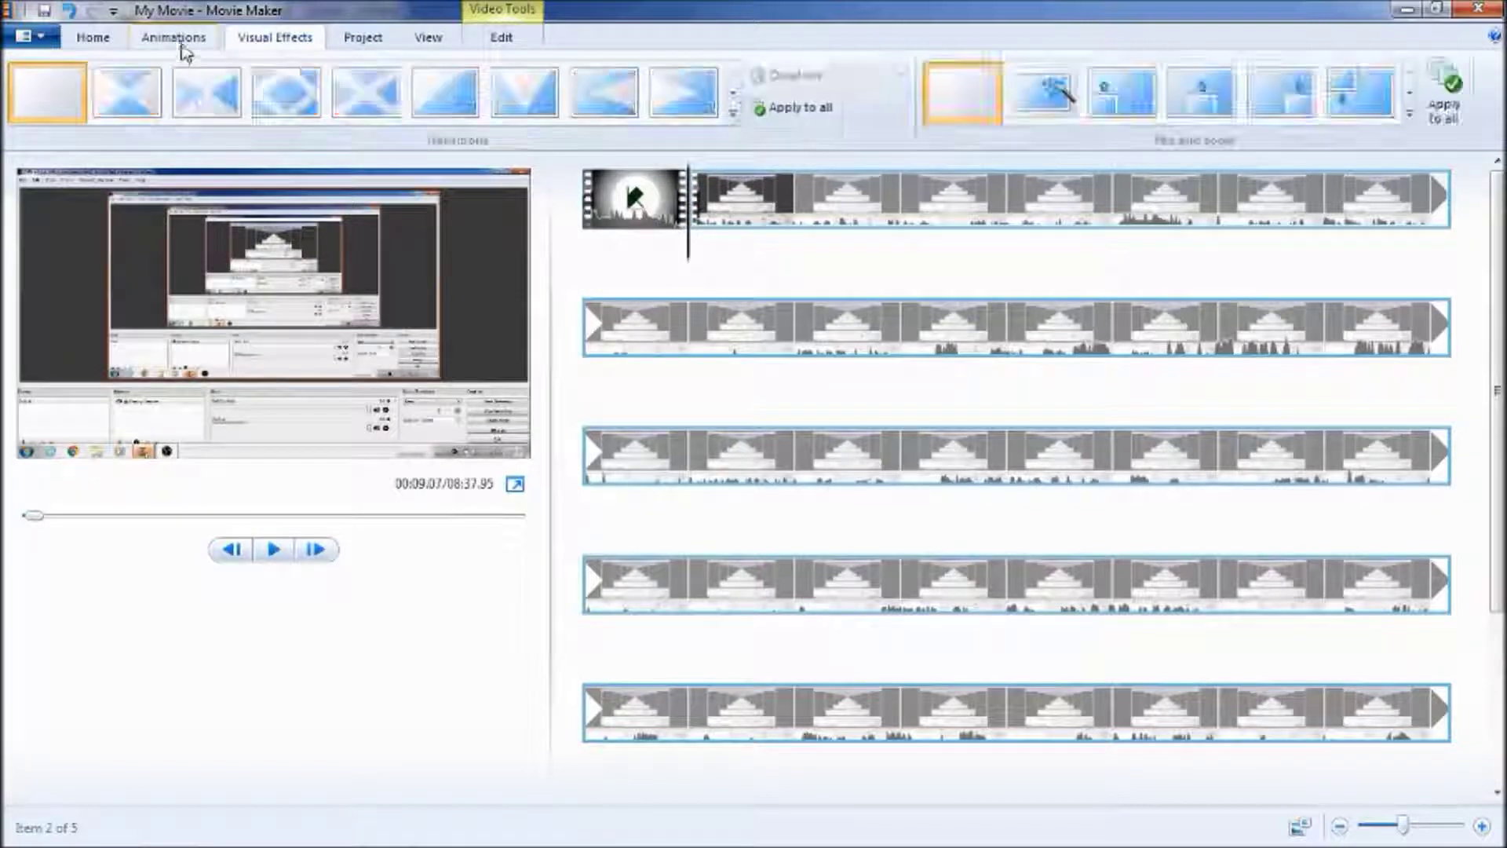
left_click(130, 94)
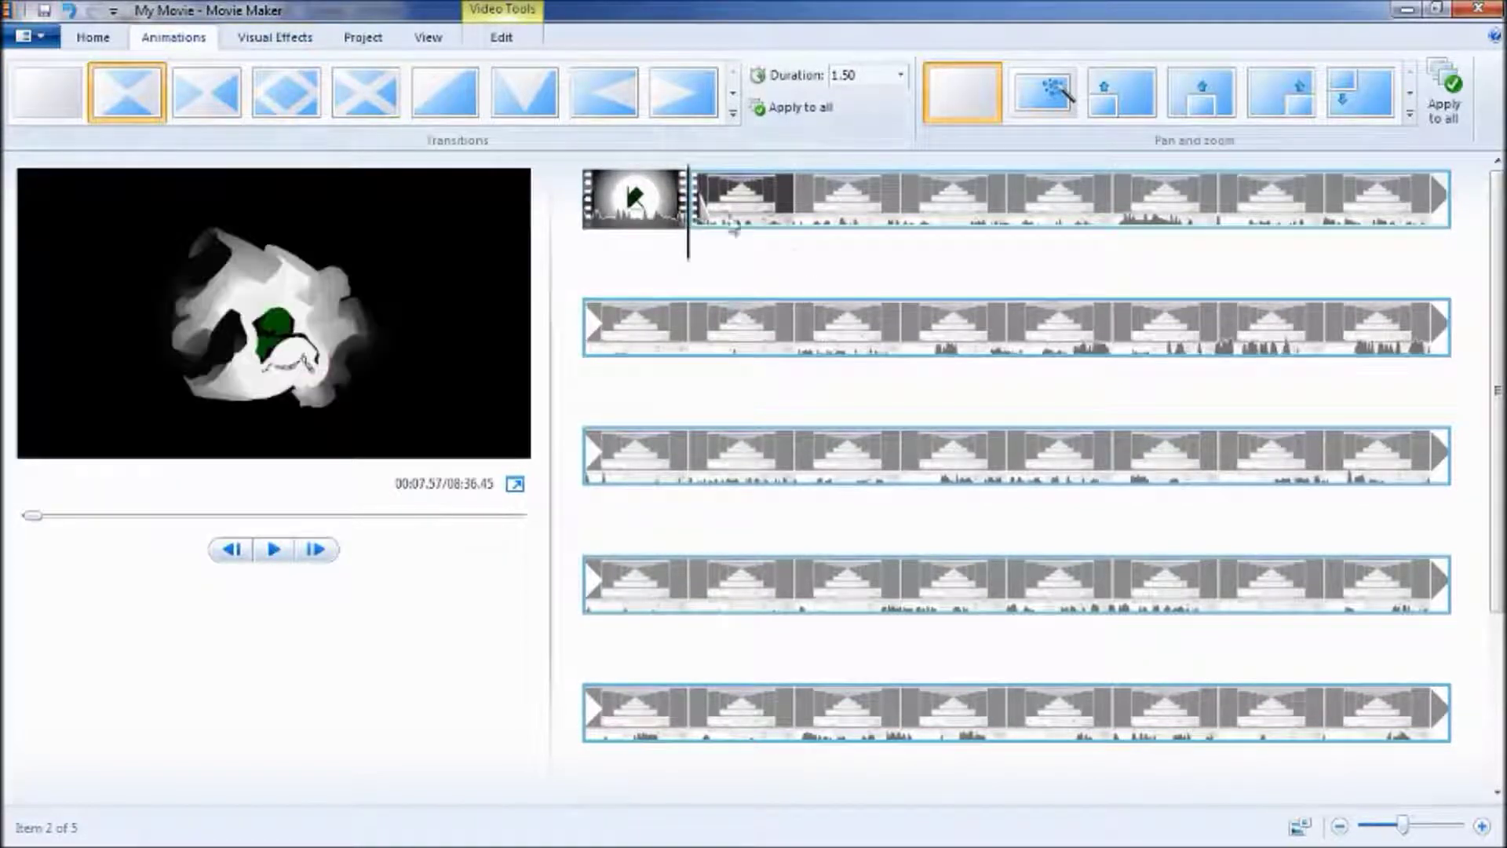
left_click(283, 559)
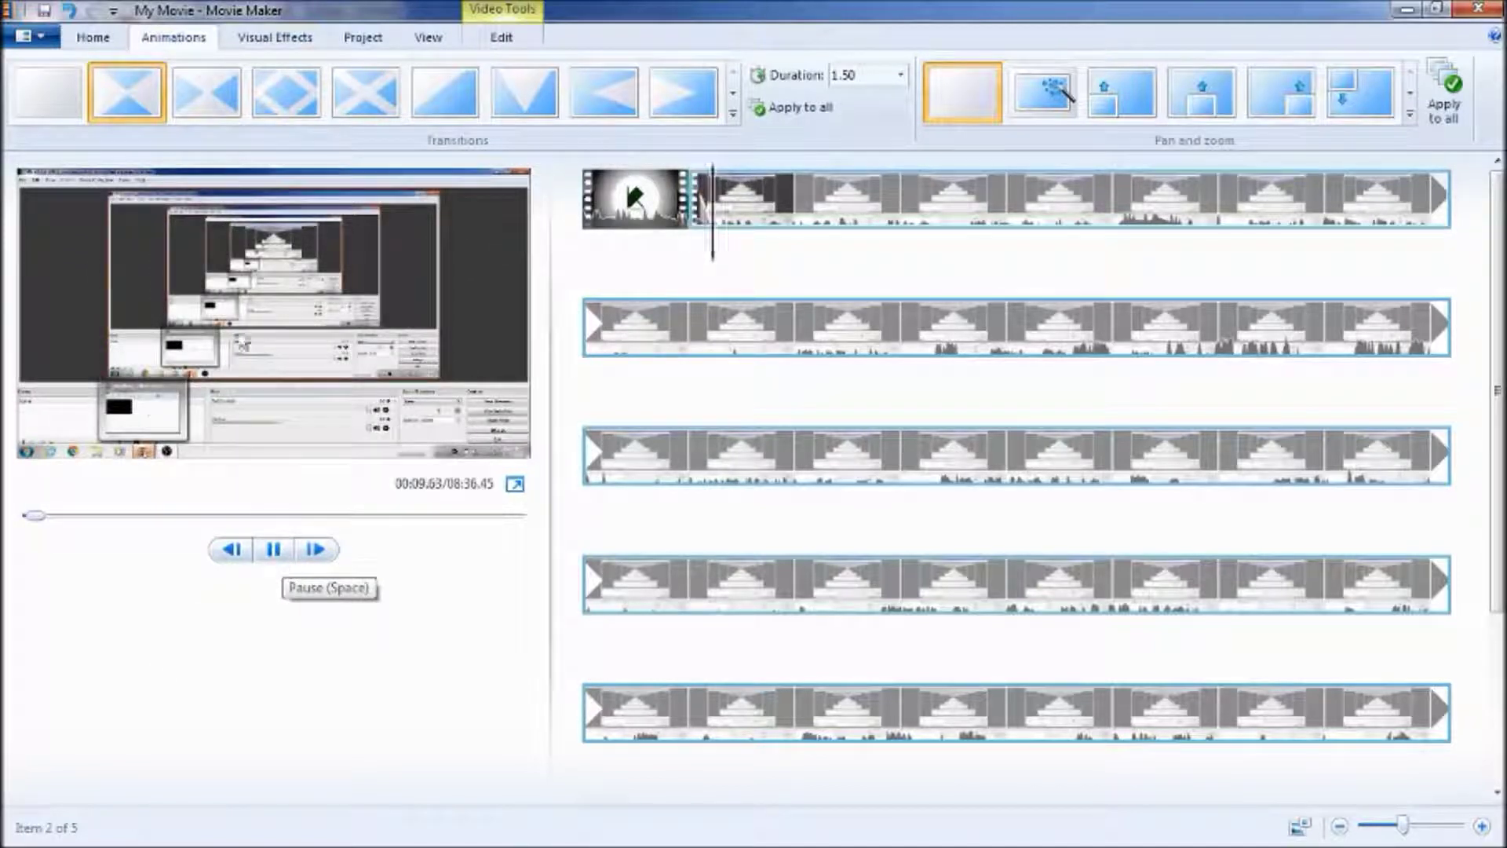
left_click(280, 117)
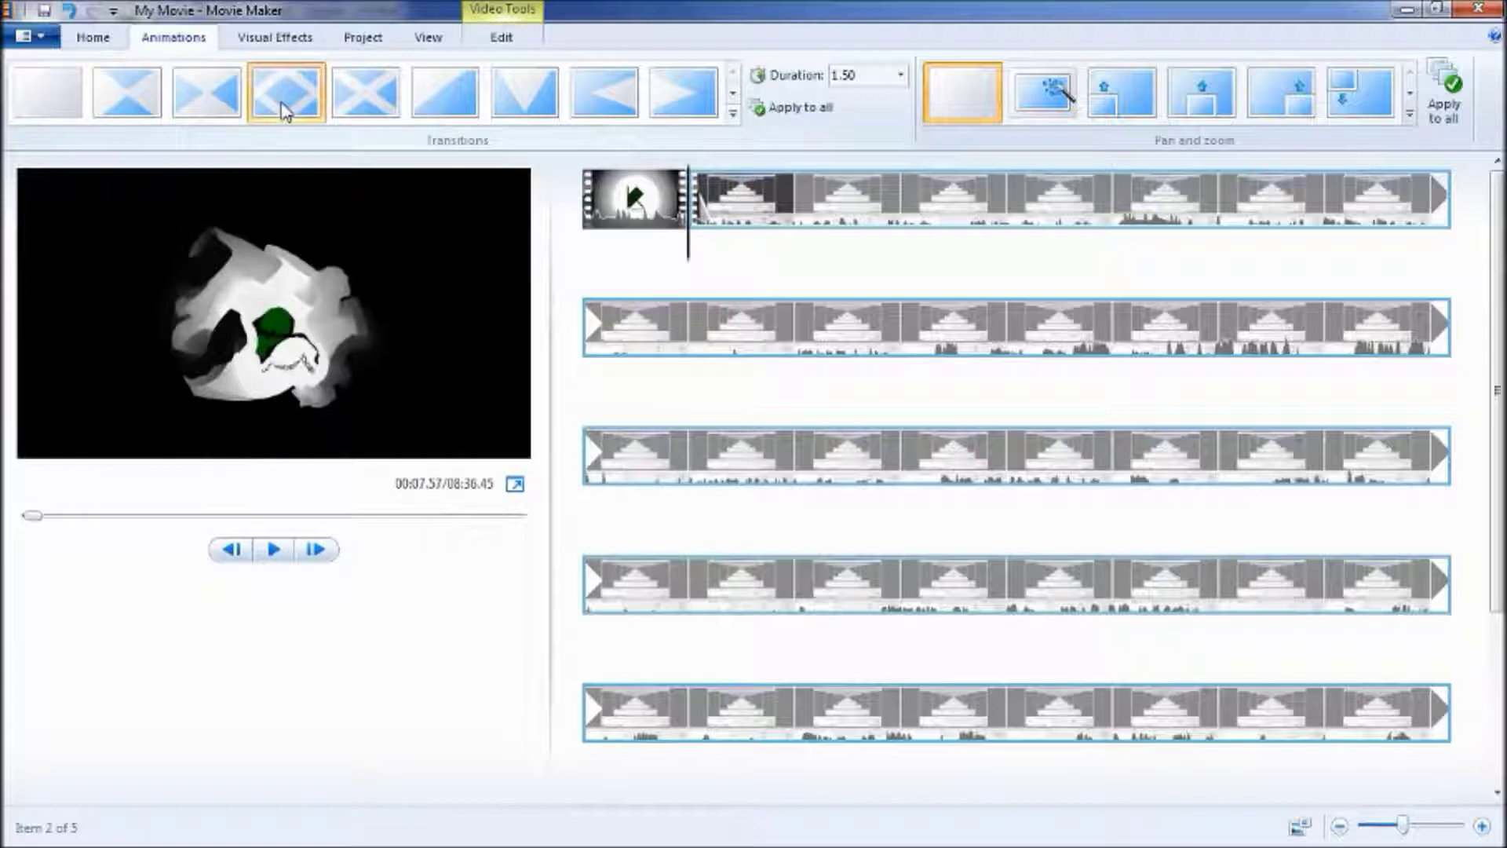
left_click(353, 106)
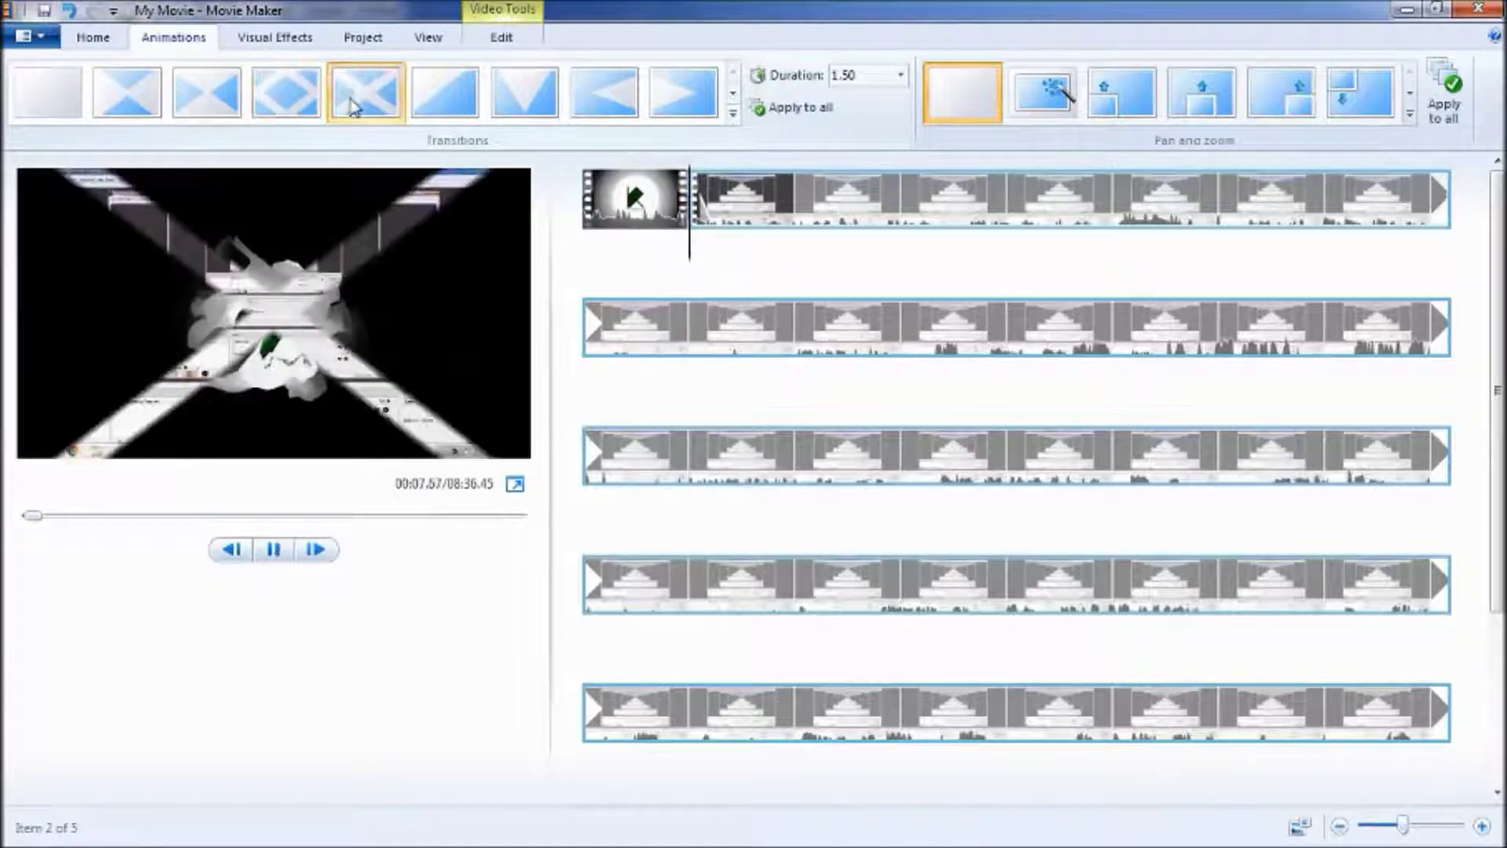
left_click(273, 549)
left_click(274, 549)
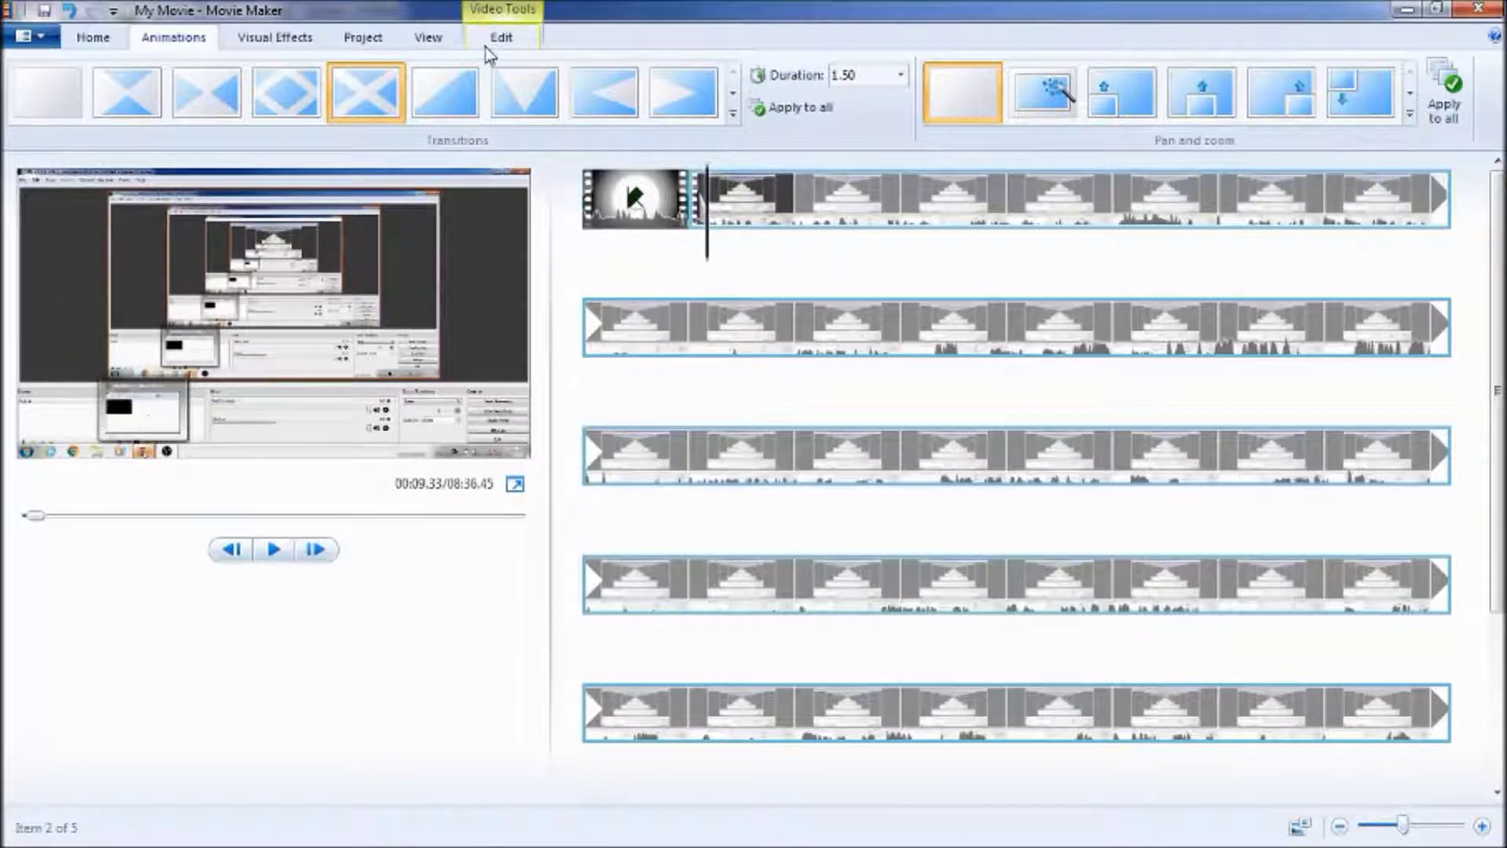
left_click(285, 47)
left_click(428, 41)
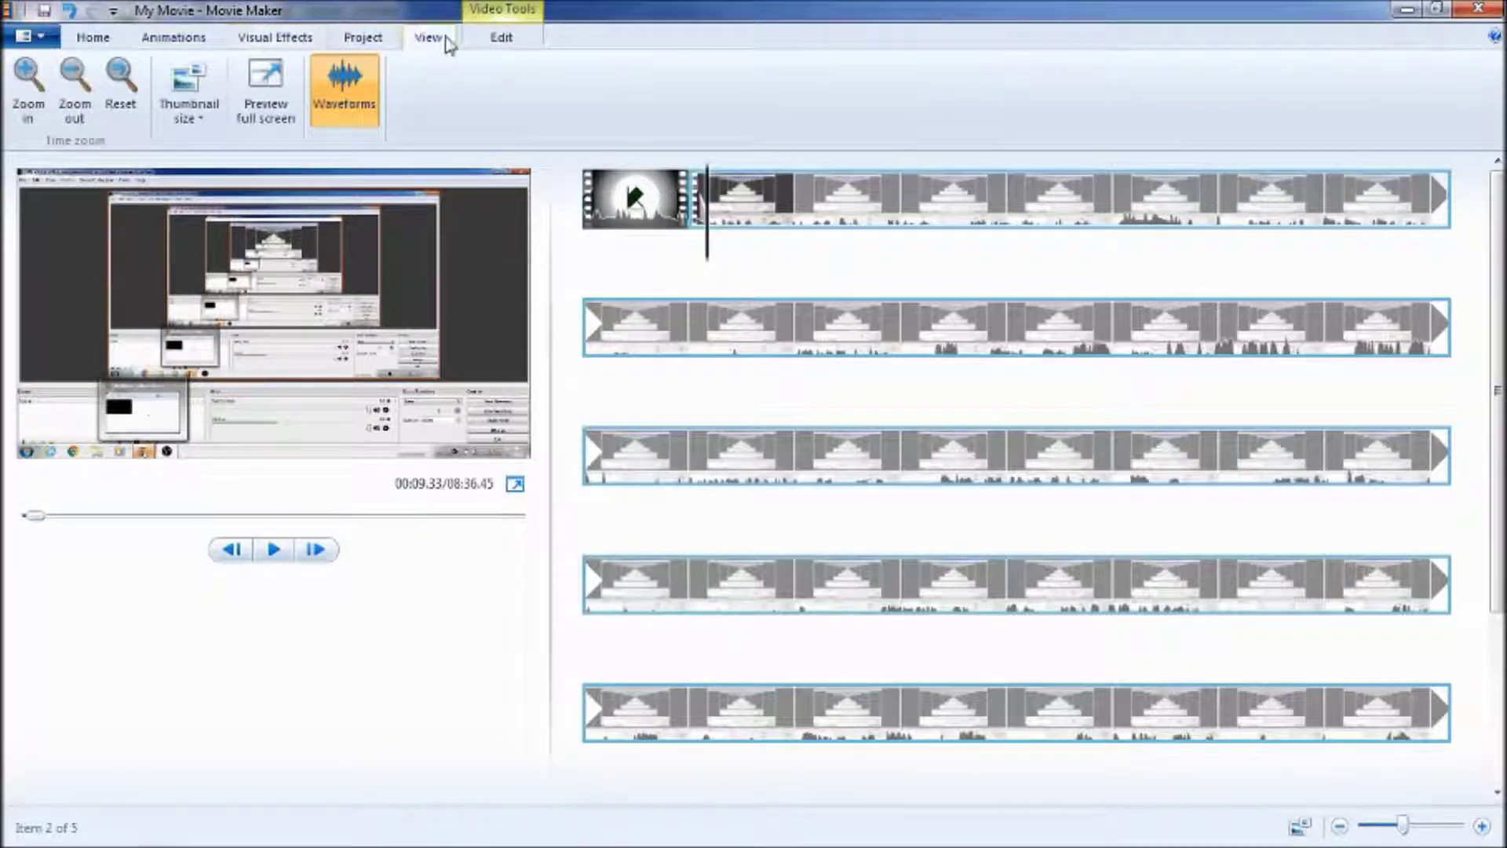
left_click(502, 44)
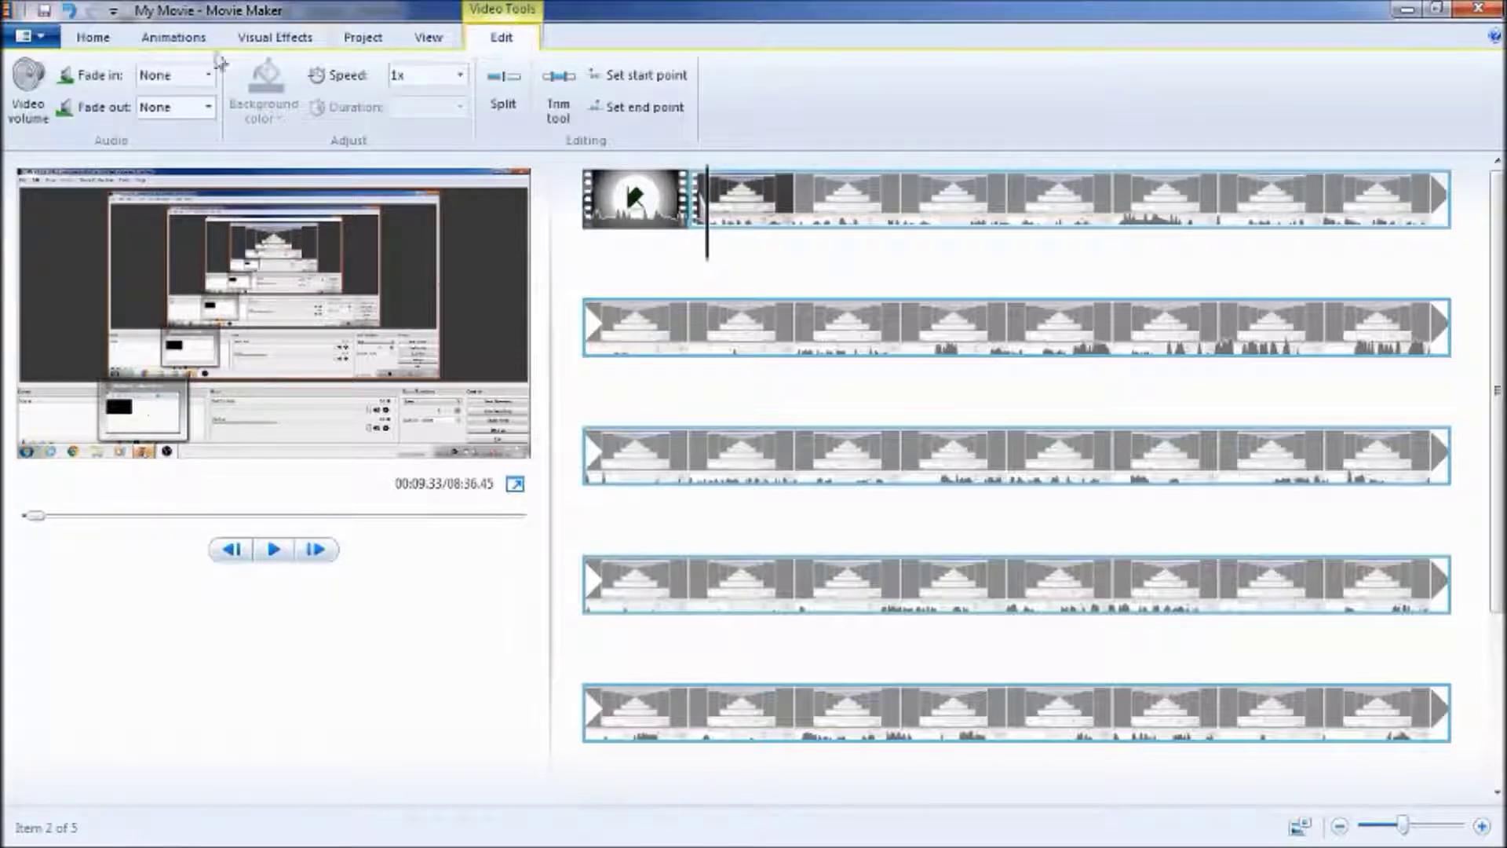
left_click(98, 40)
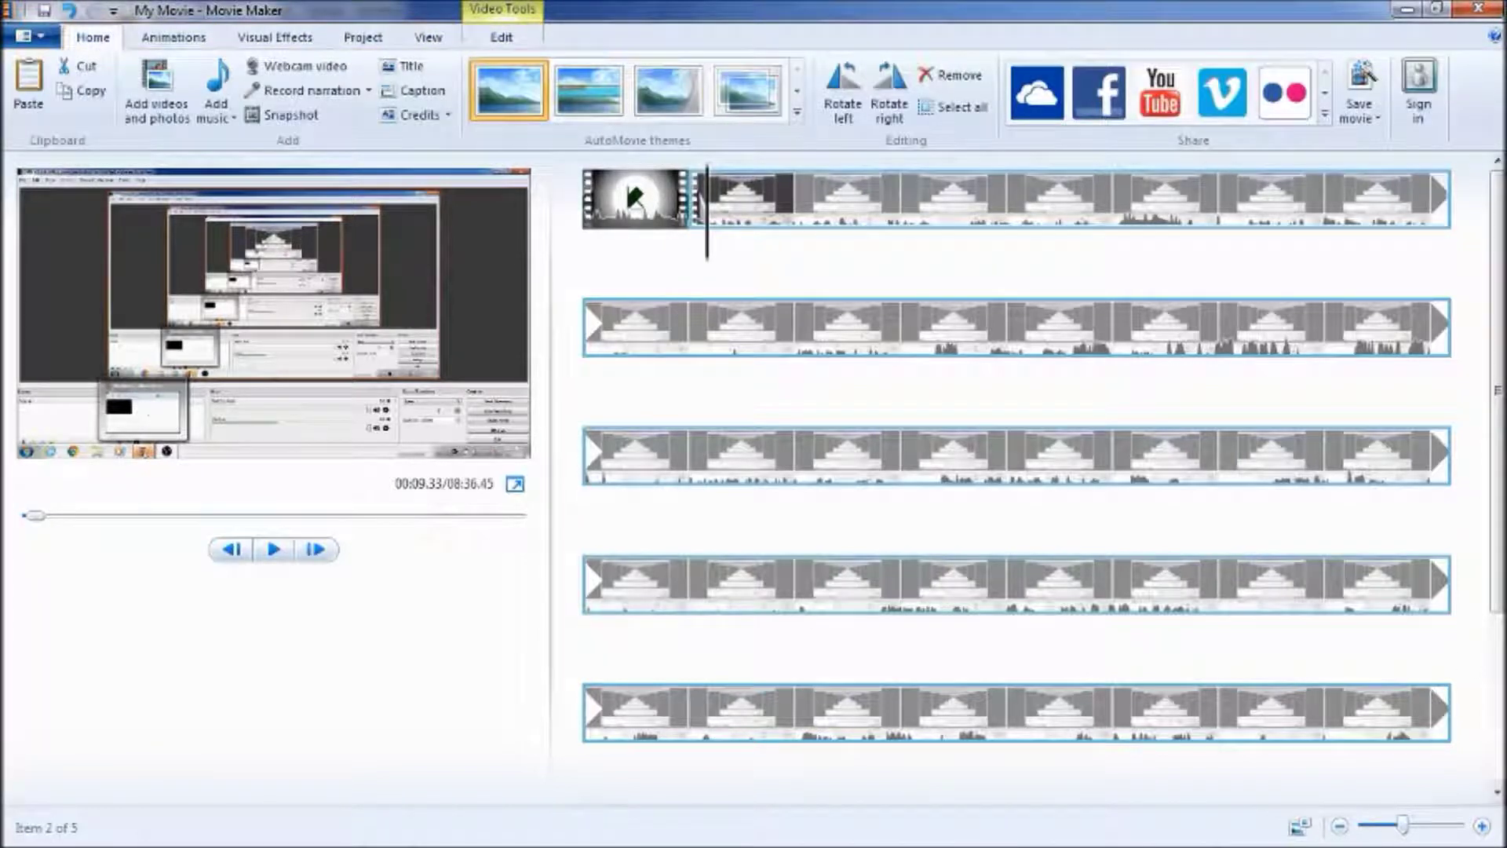
- Move the outro music's start time back to 504.30s so it begins with the first outro clip, and play that section
scroll(1405, 577, "down", 2)
left_click(995, 770)
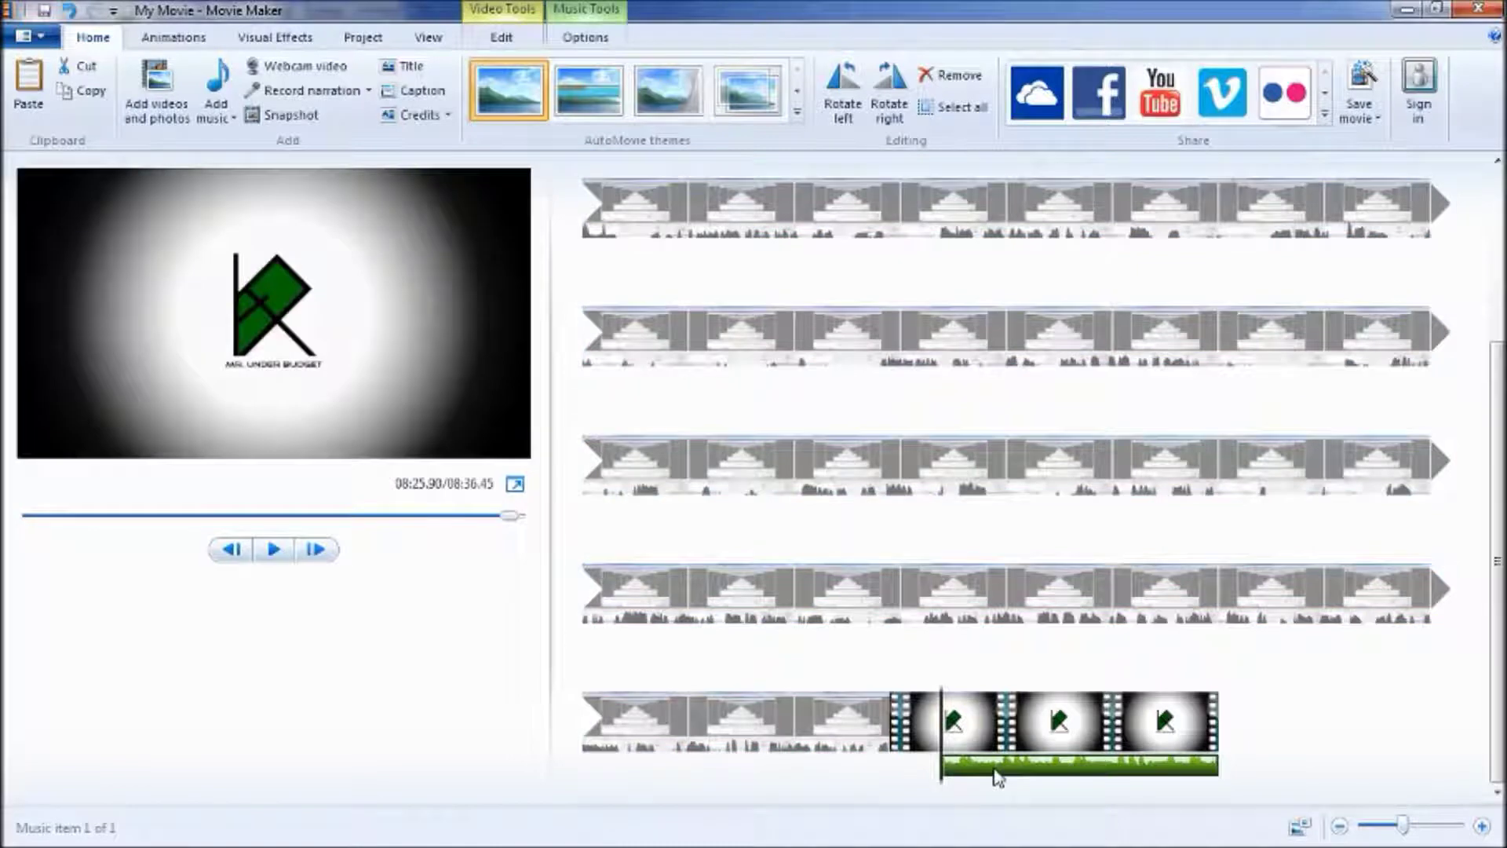
left_click(902, 773)
left_click(968, 772)
left_click(603, 37)
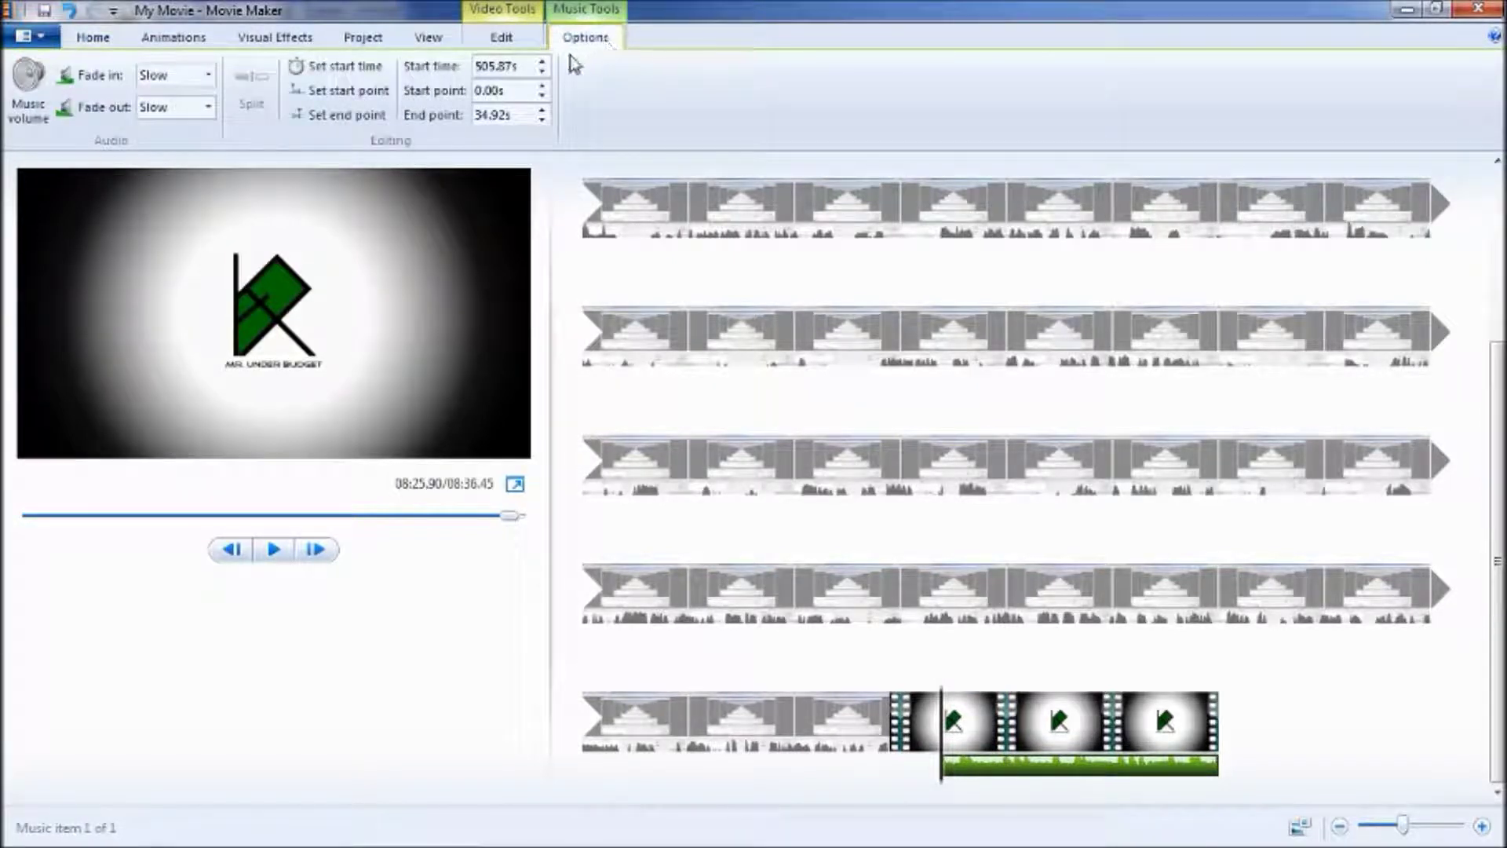
left_click(541, 72)
left_click(541, 72)
left_click(542, 73)
left_click(542, 73)
left_click(541, 72)
left_click(541, 72)
left_click(542, 72)
left_click(541, 72)
left_click(541, 73)
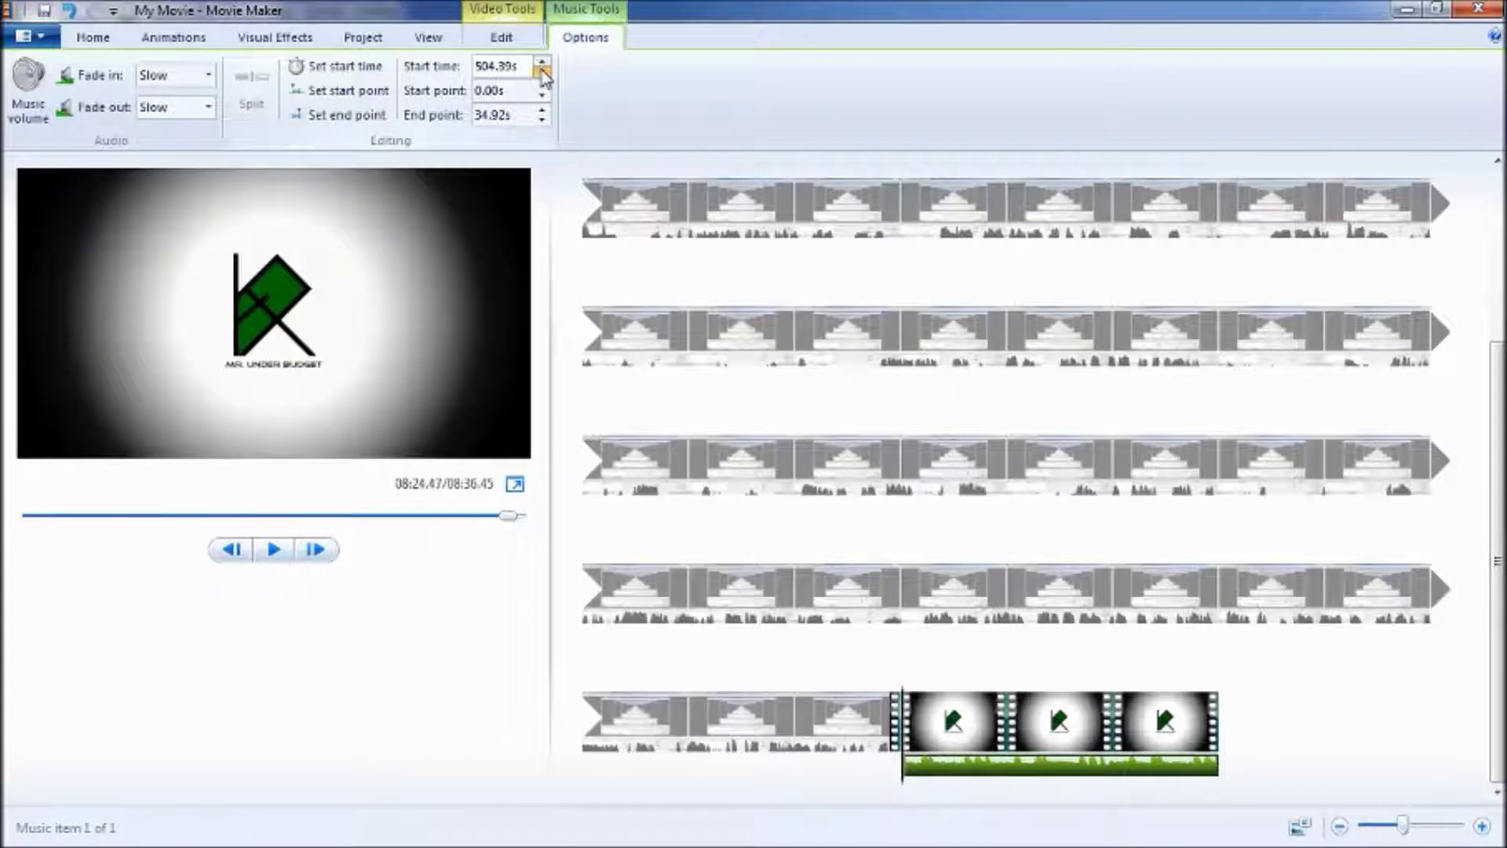
left_click(542, 72)
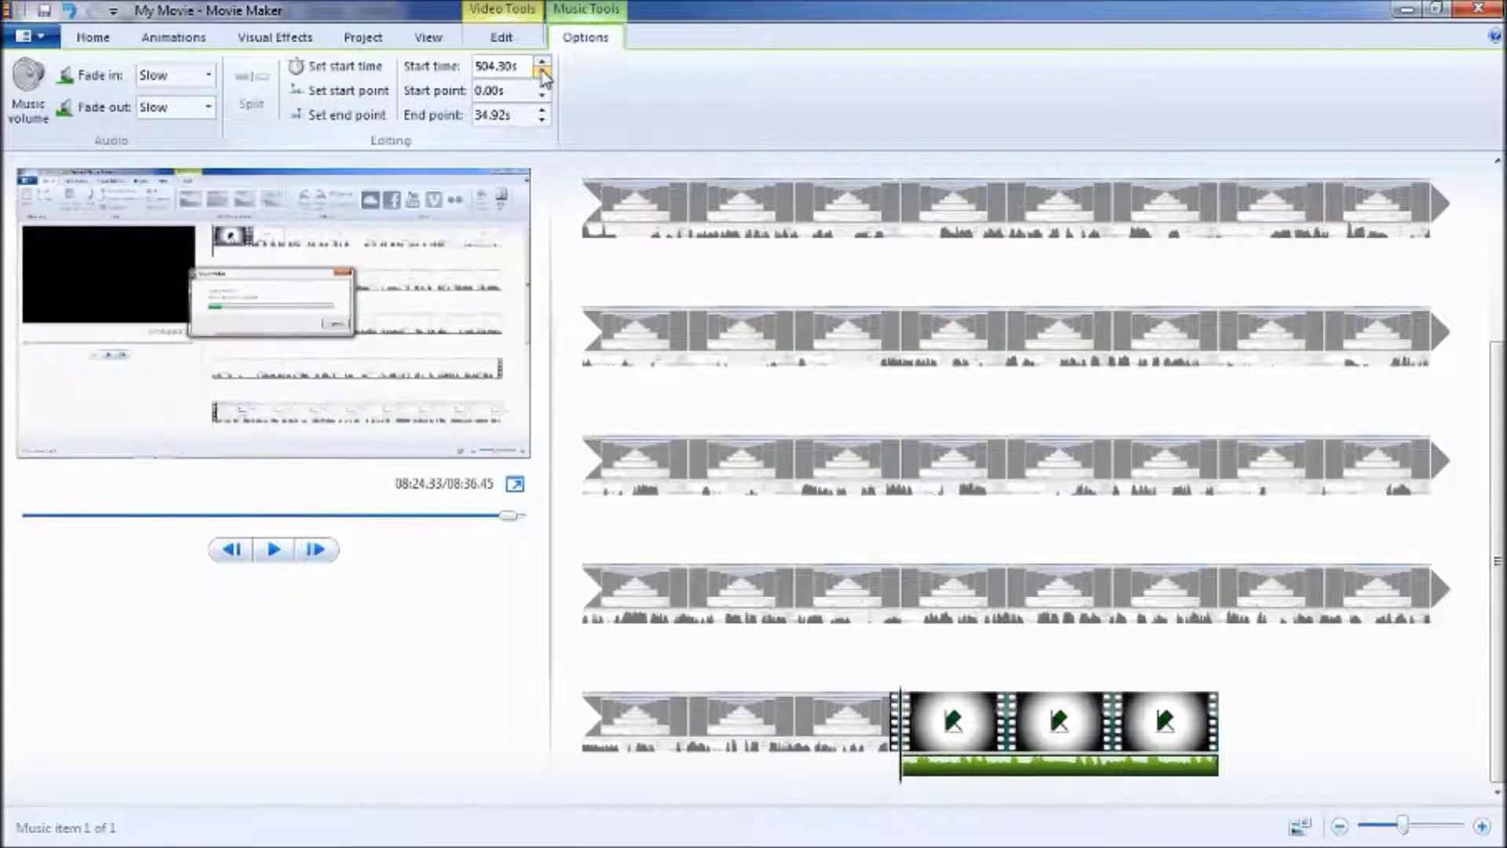
left_click(274, 550)
left_click(273, 549)
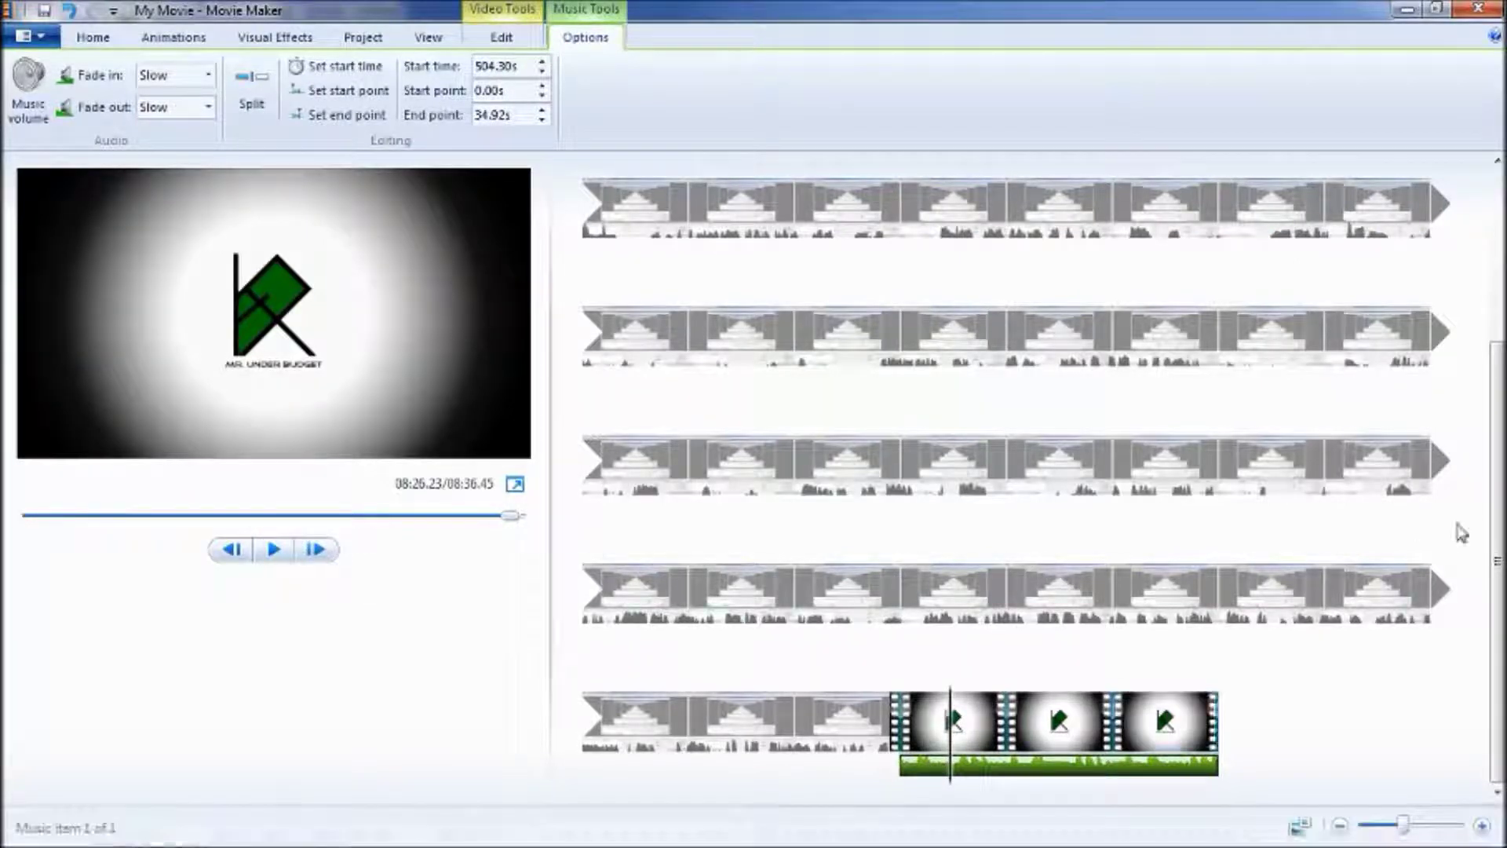
- Preview the visual effects on the first outro clip and play the clip's start
scroll(1455, 541, "up", 2)
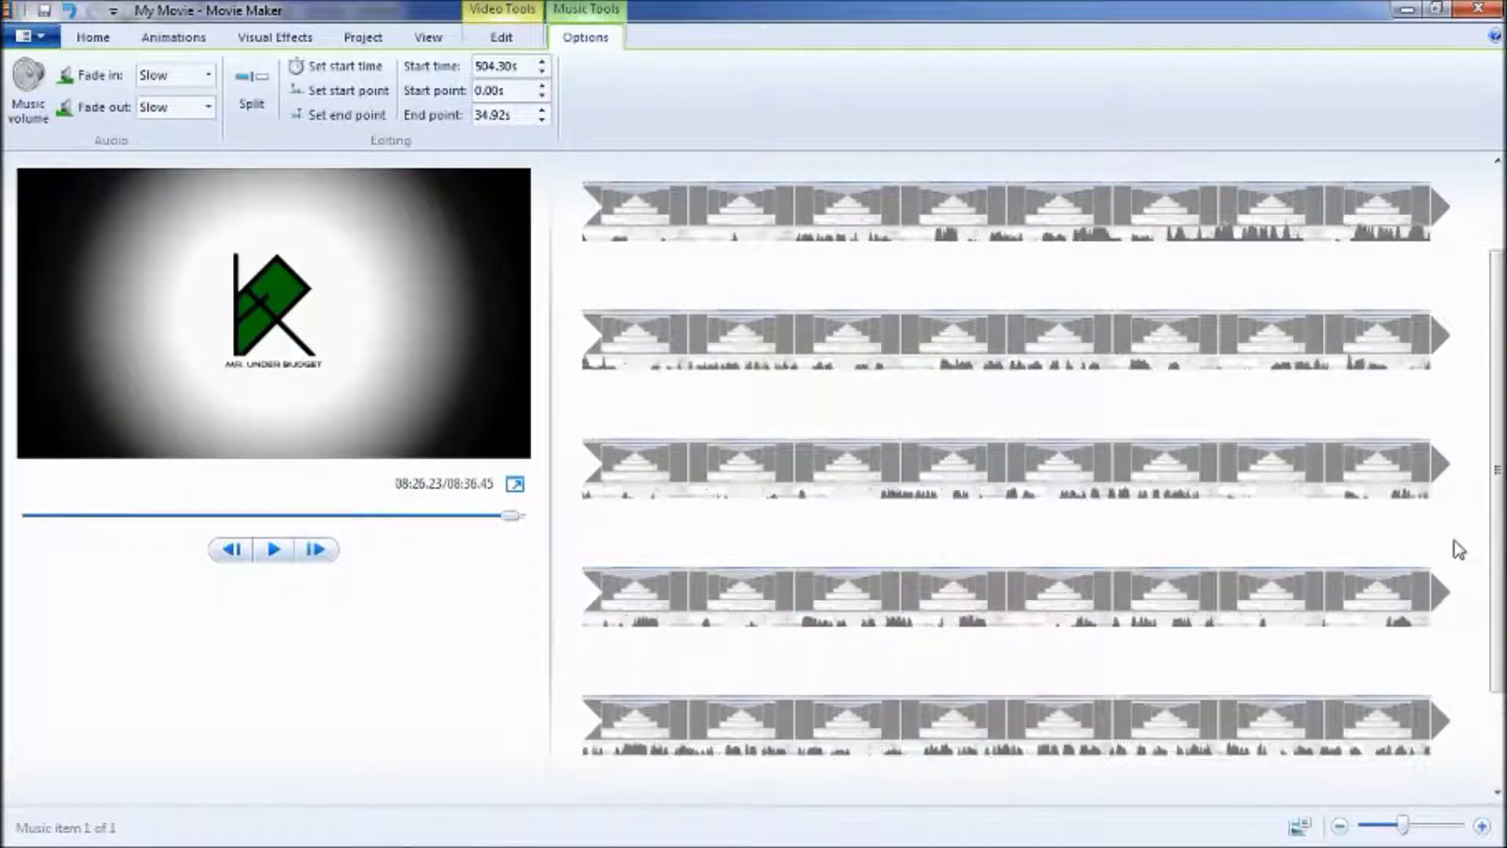
left_click(288, 39)
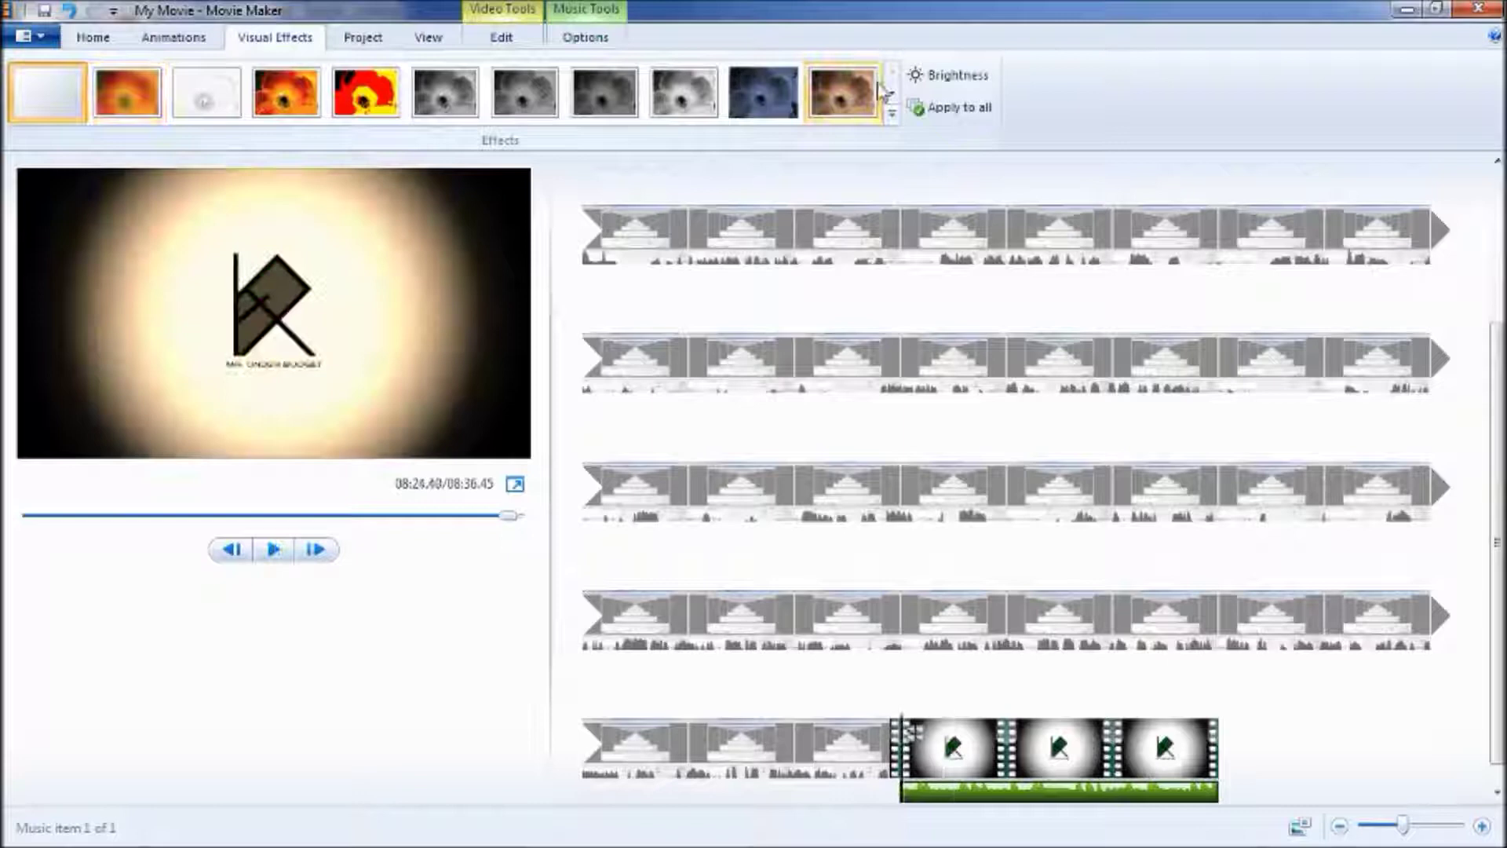
left_click(274, 550)
left_click(274, 550)
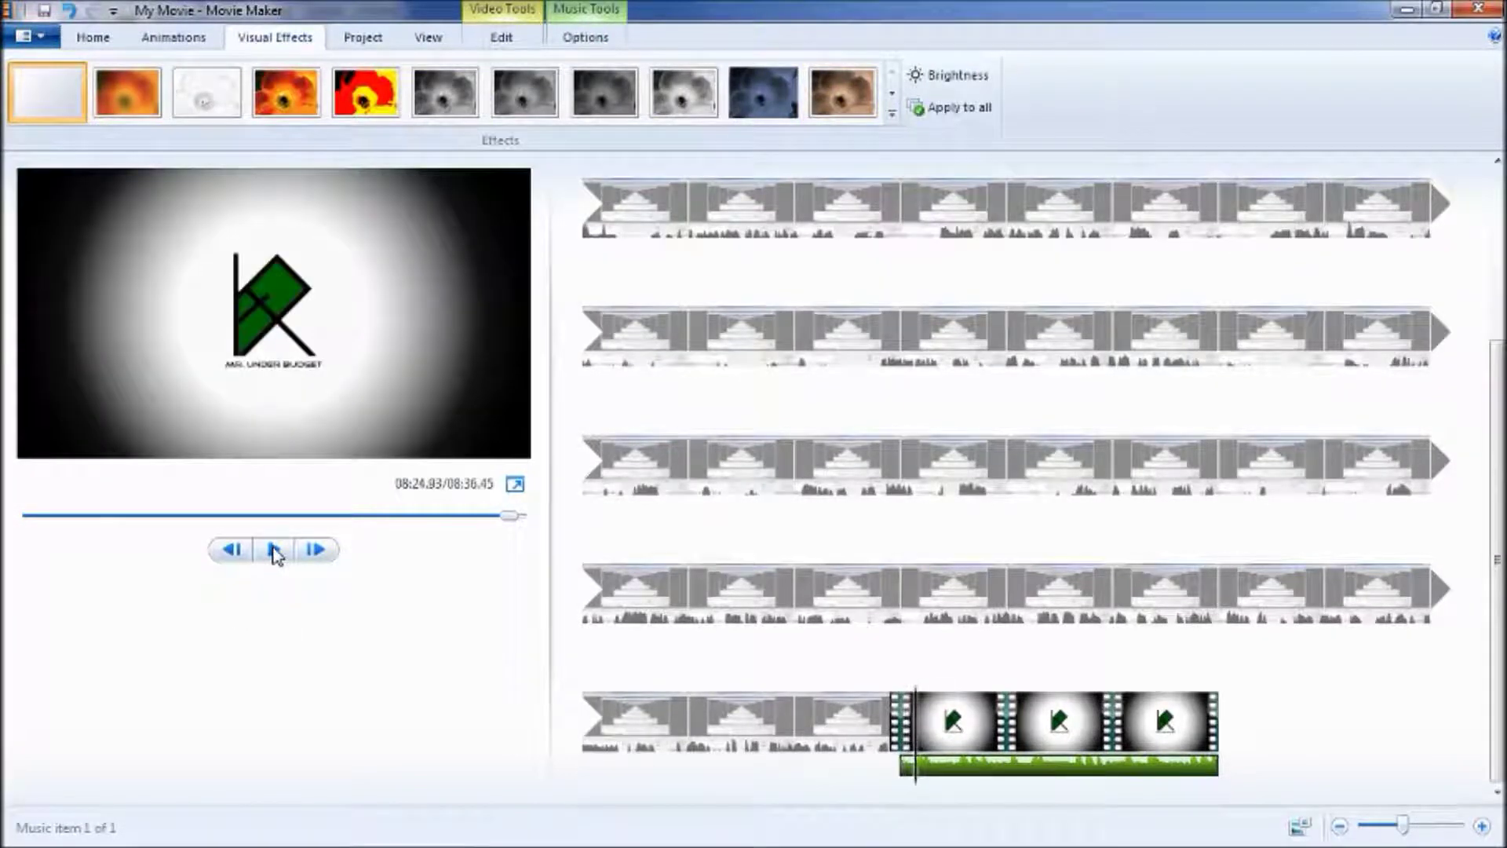
- Examine the full range of available transitions down to the last ones
left_click(155, 47)
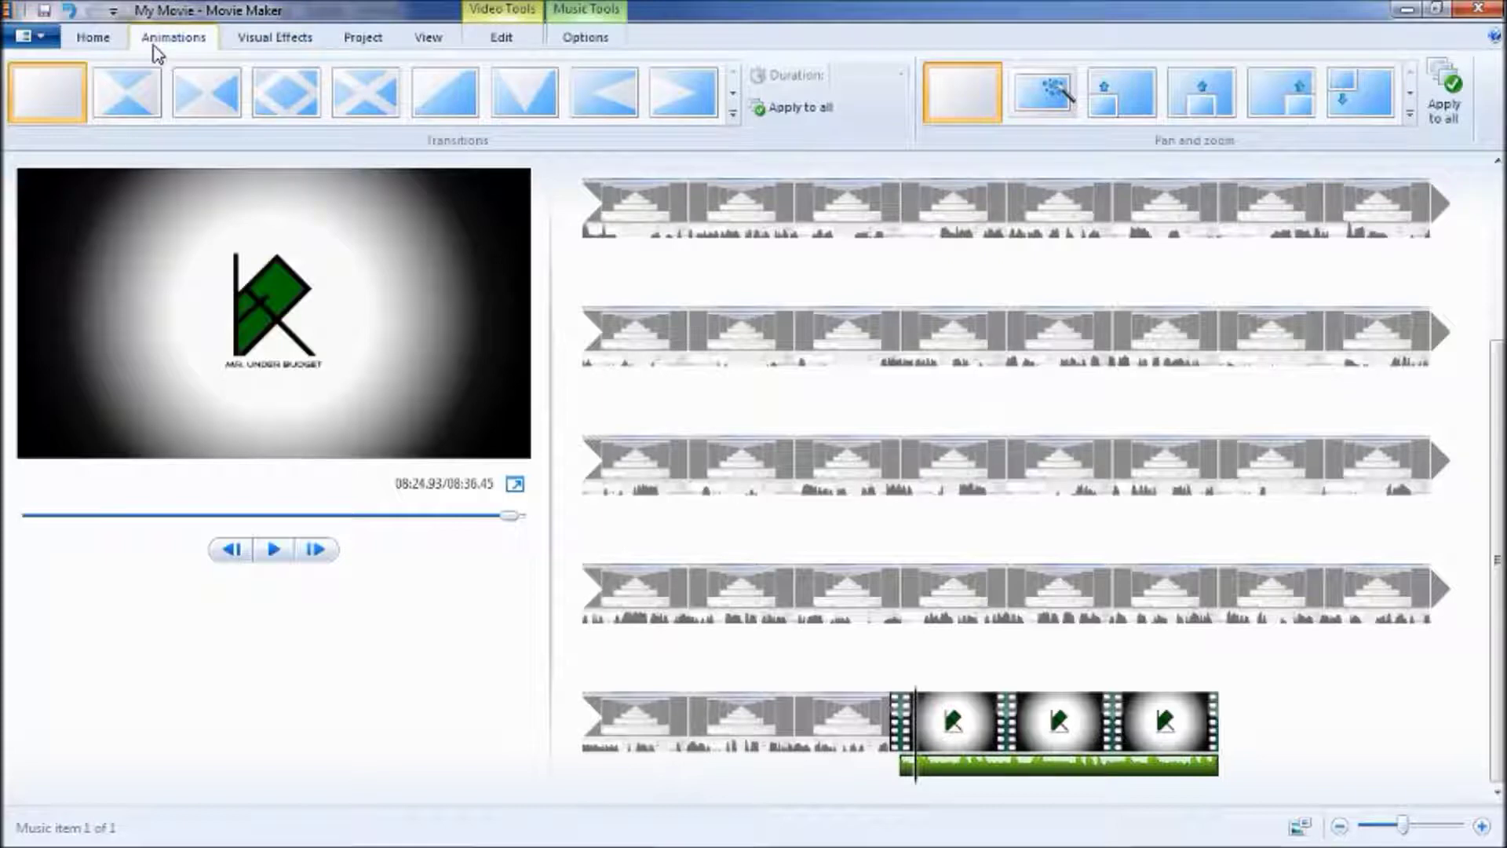
left_click(733, 93)
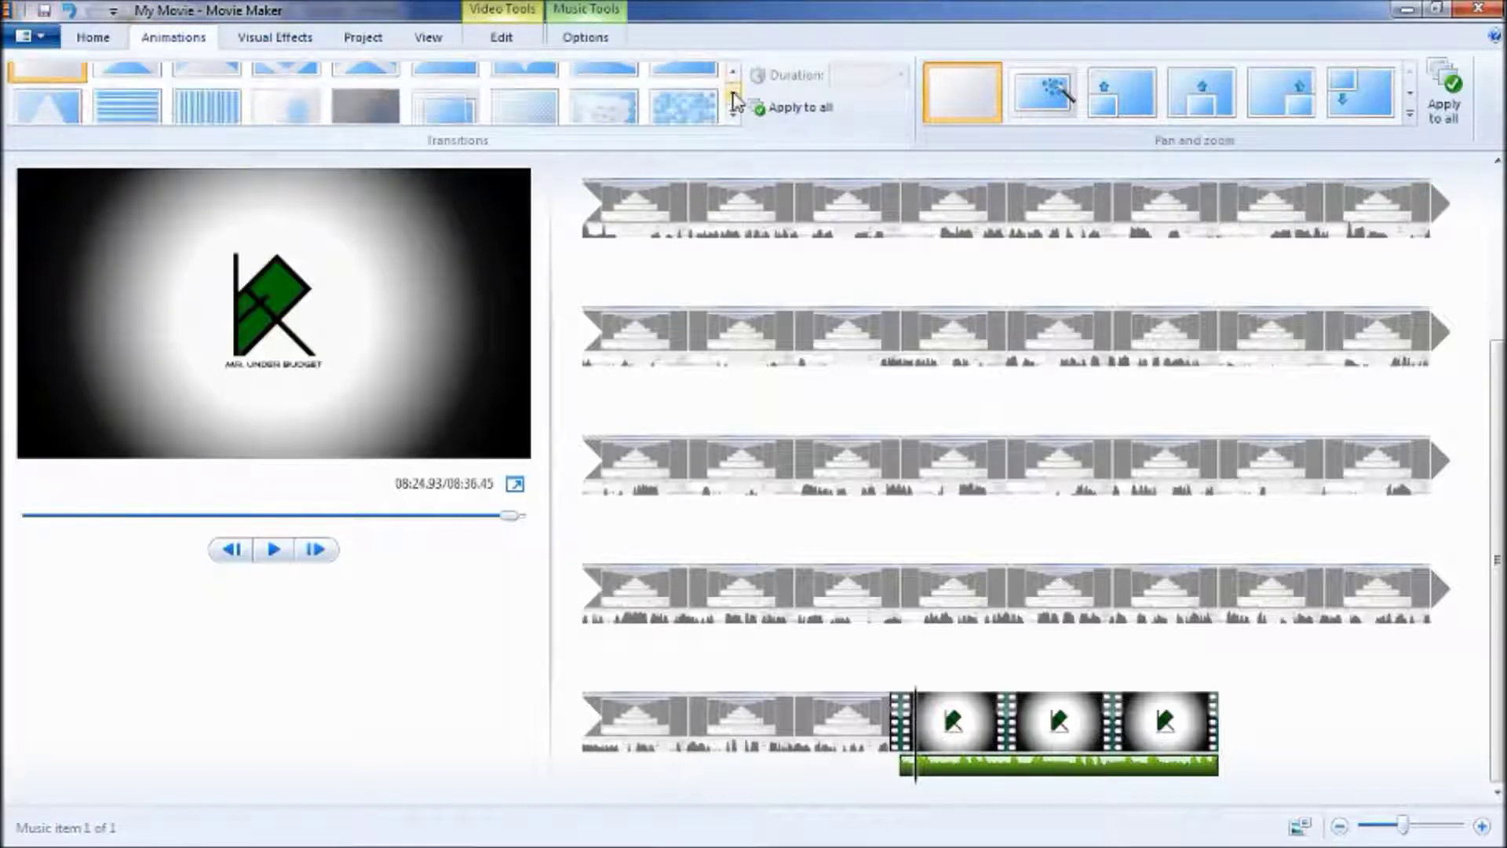
left_click(734, 100)
left_click(734, 100)
left_click(733, 100)
left_click(733, 99)
left_click(733, 100)
left_click(734, 100)
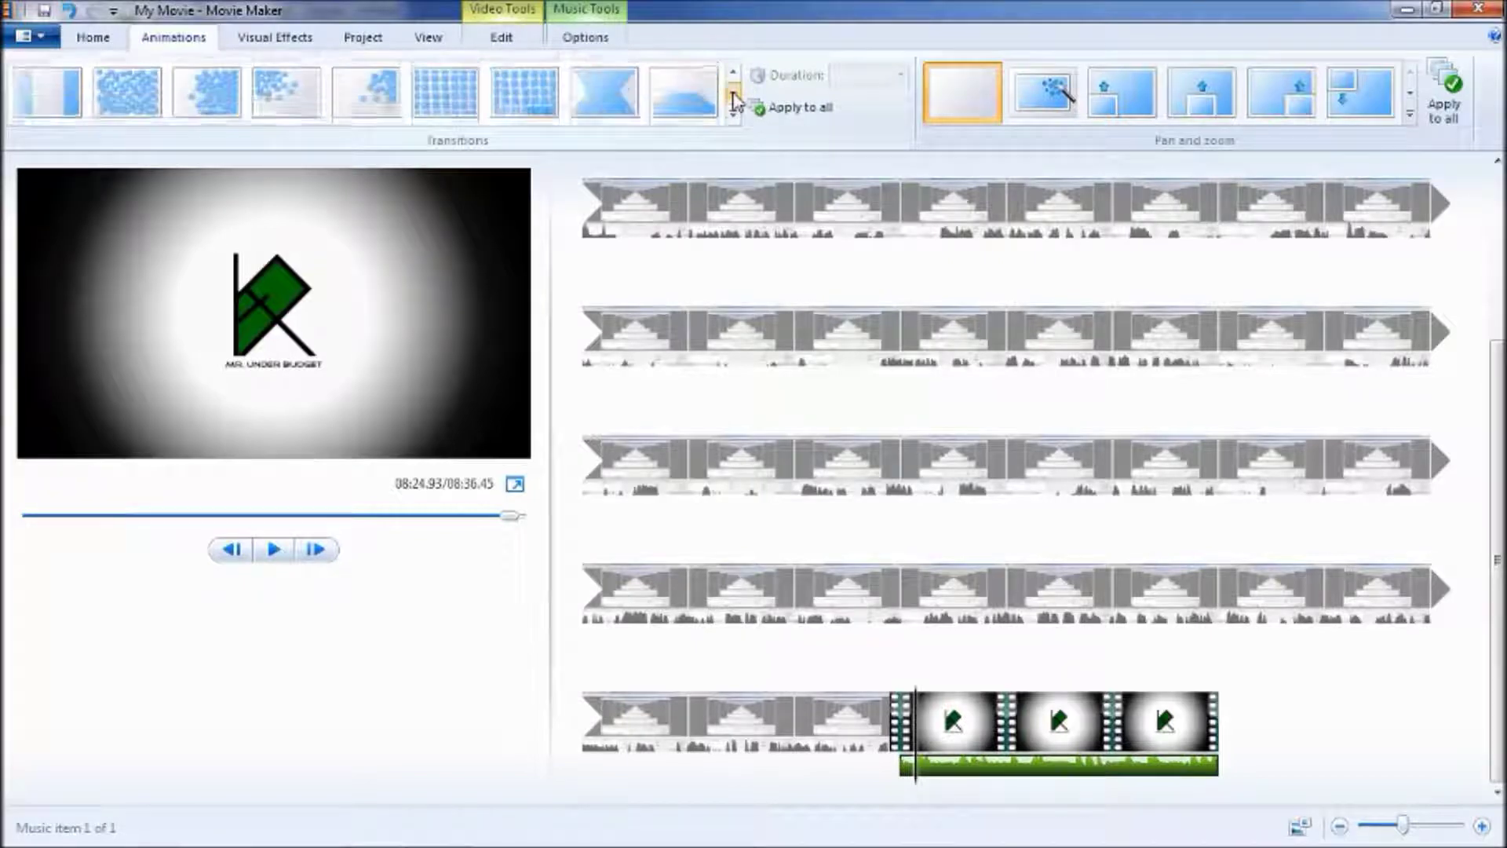
left_click(734, 100)
left_click(734, 99)
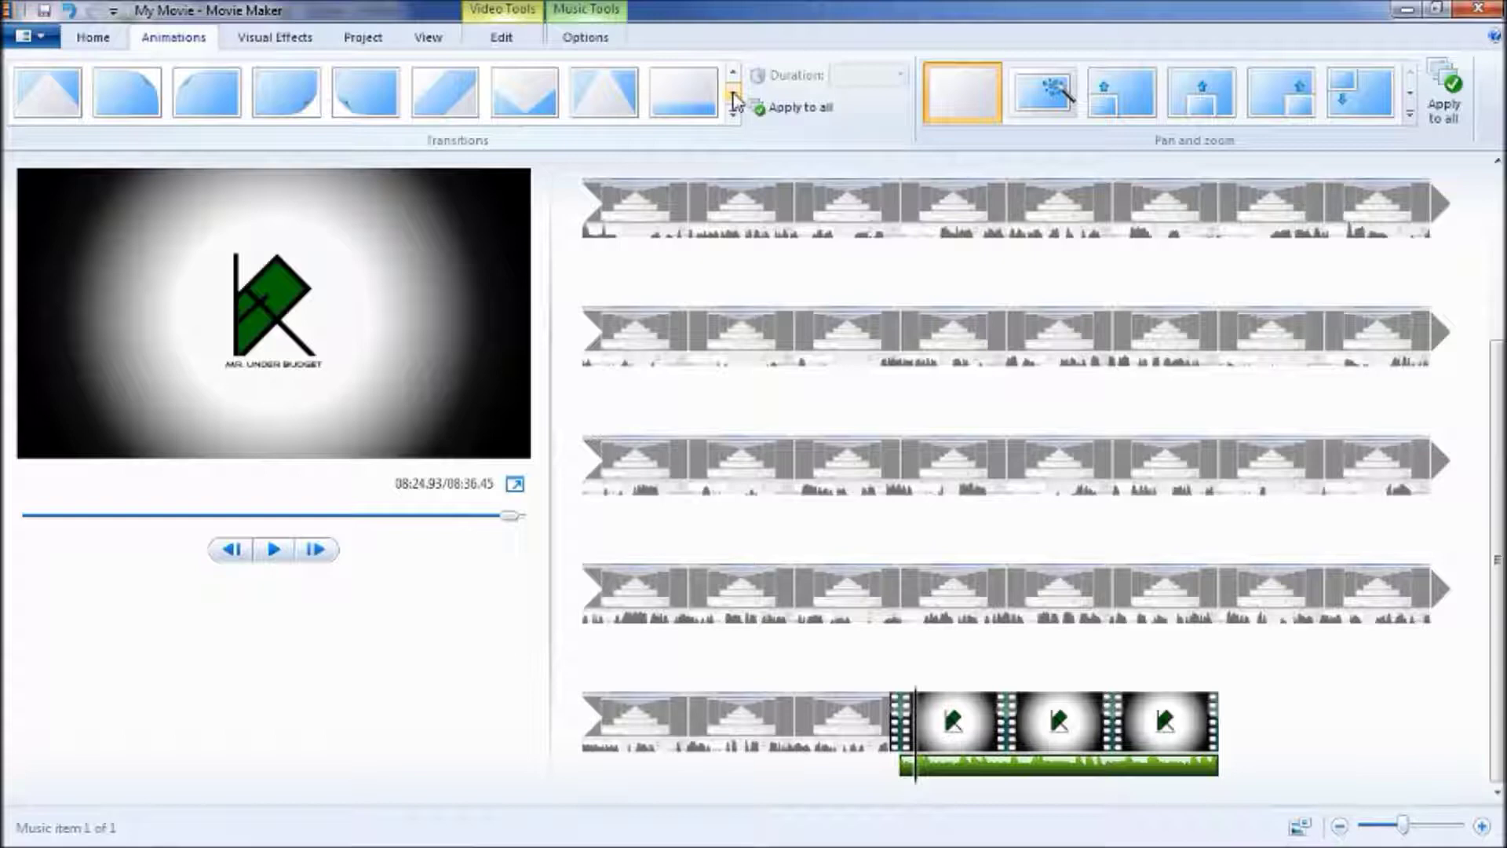
- Save the movie with the recommended setting for this project as the MPEG-4/H.264 file moviemaker3 in My Pictures
left_click(97, 39)
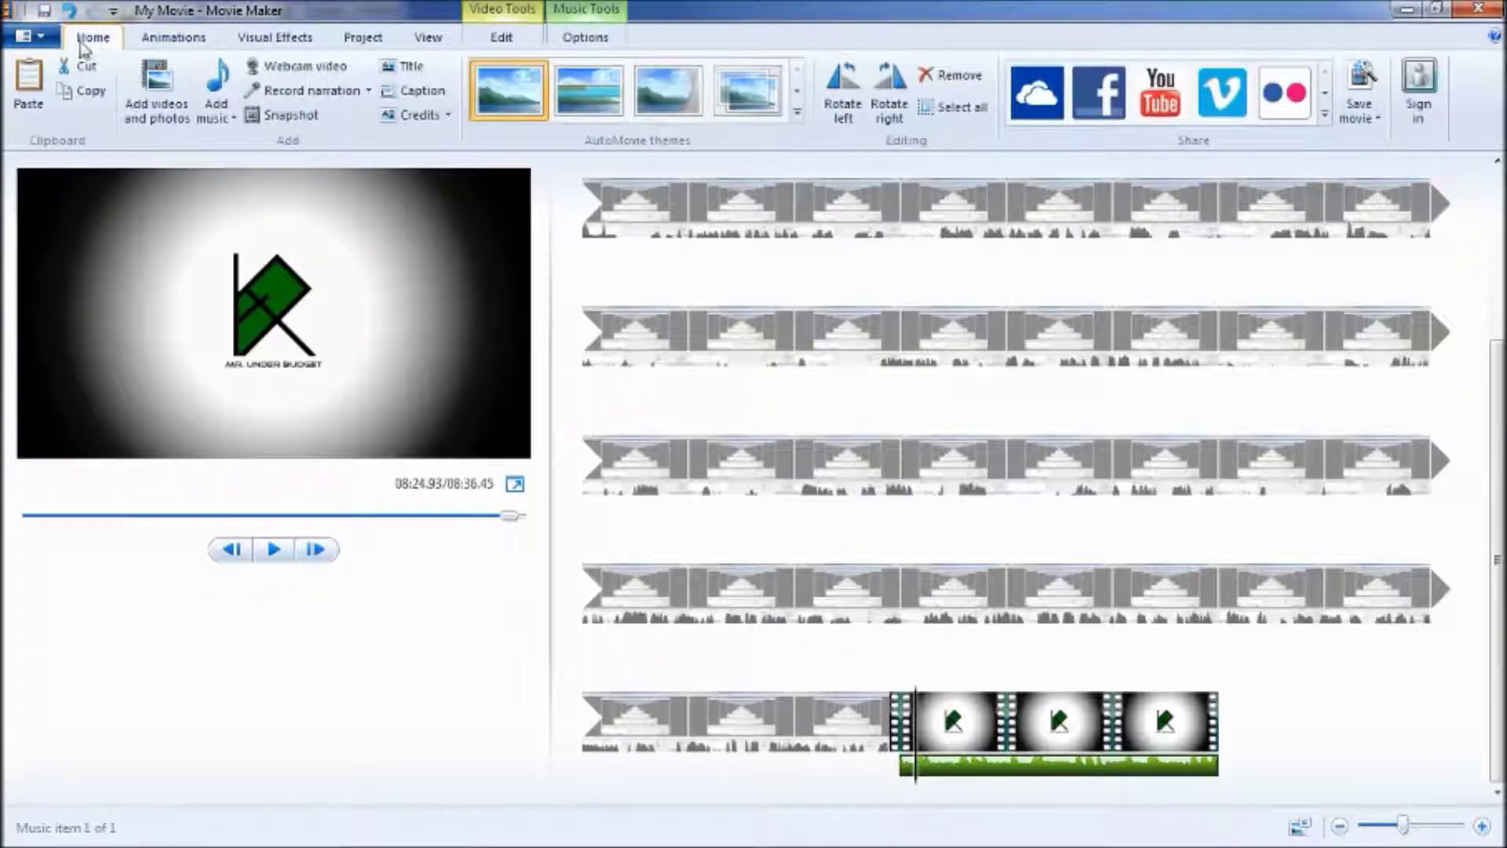
left_click(35, 38)
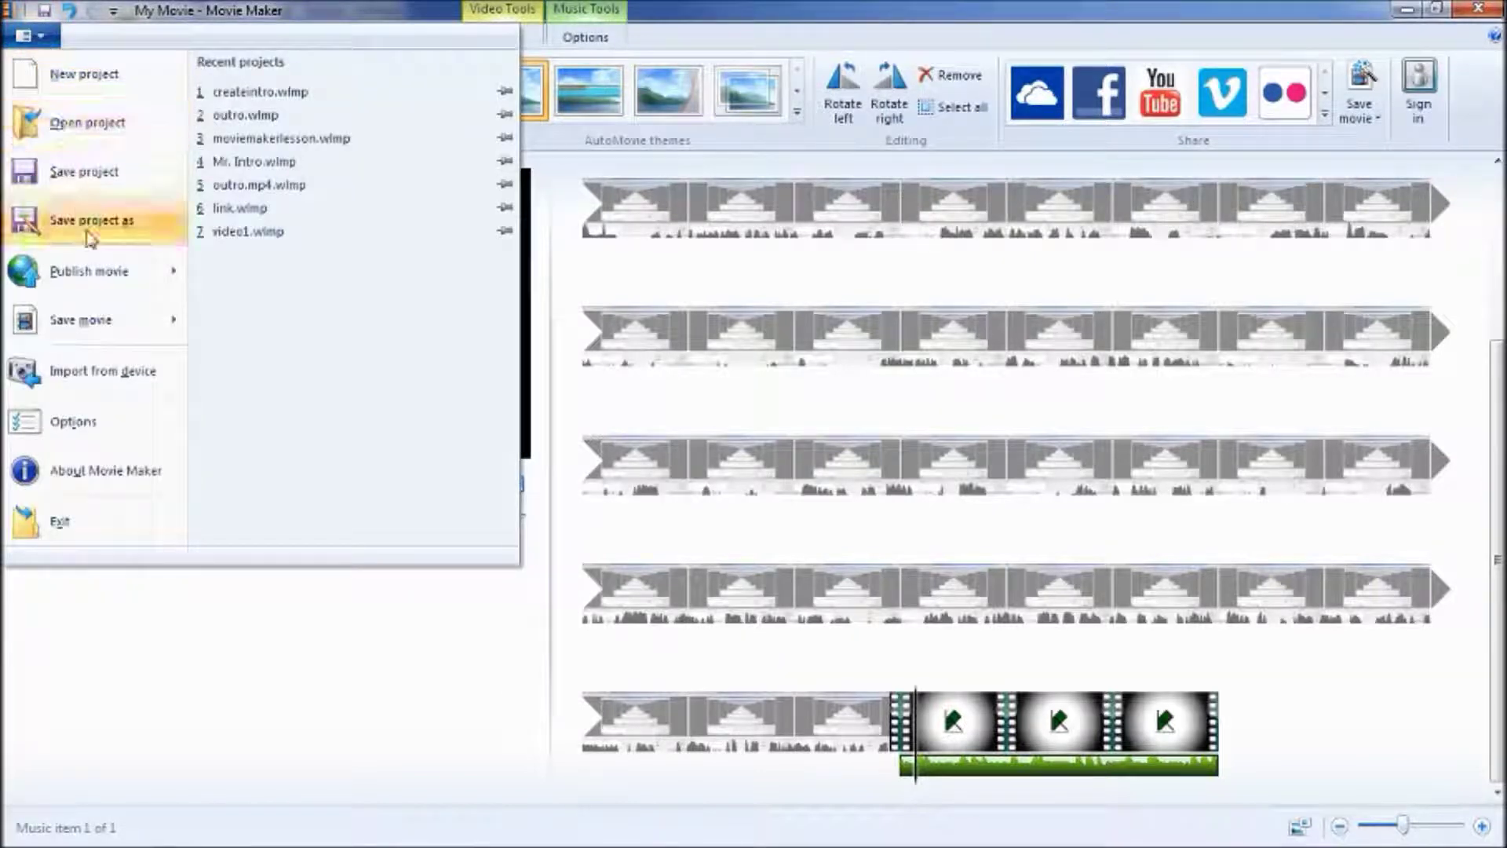
mouse_move(125, 334)
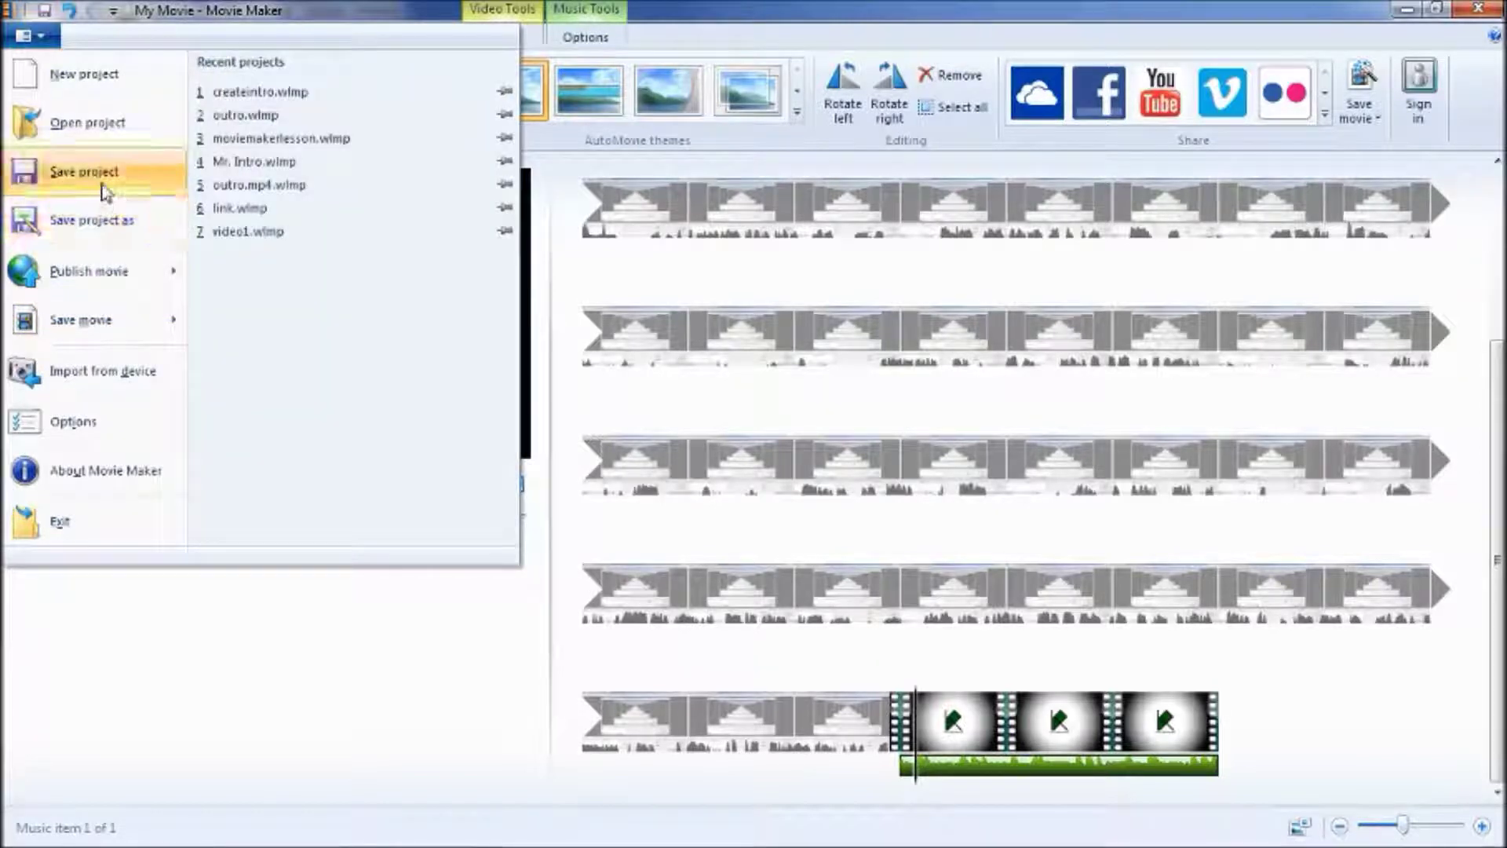
mouse_move(185, 336)
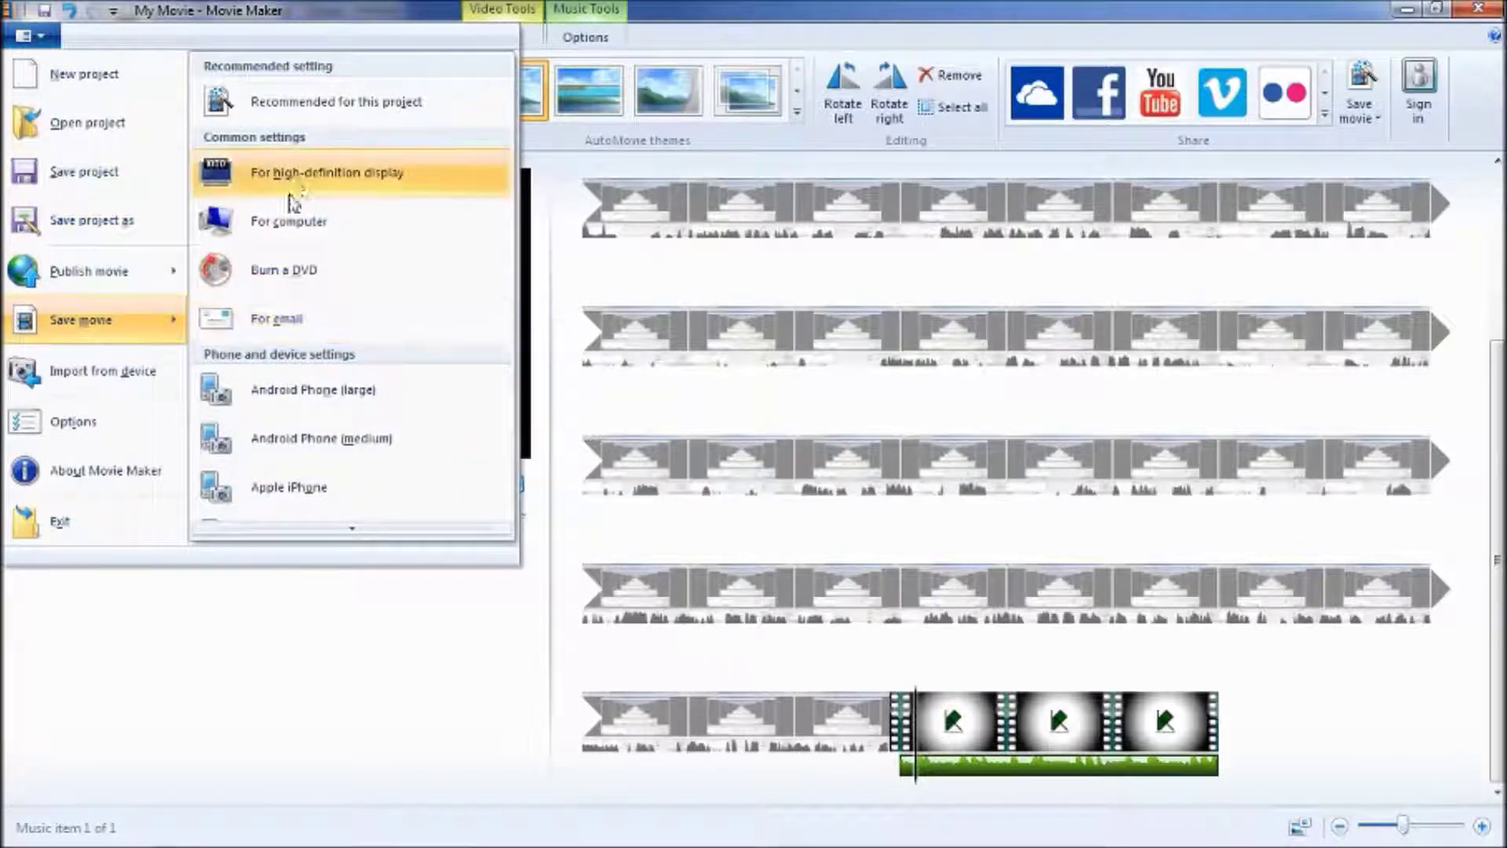
left_click(319, 112)
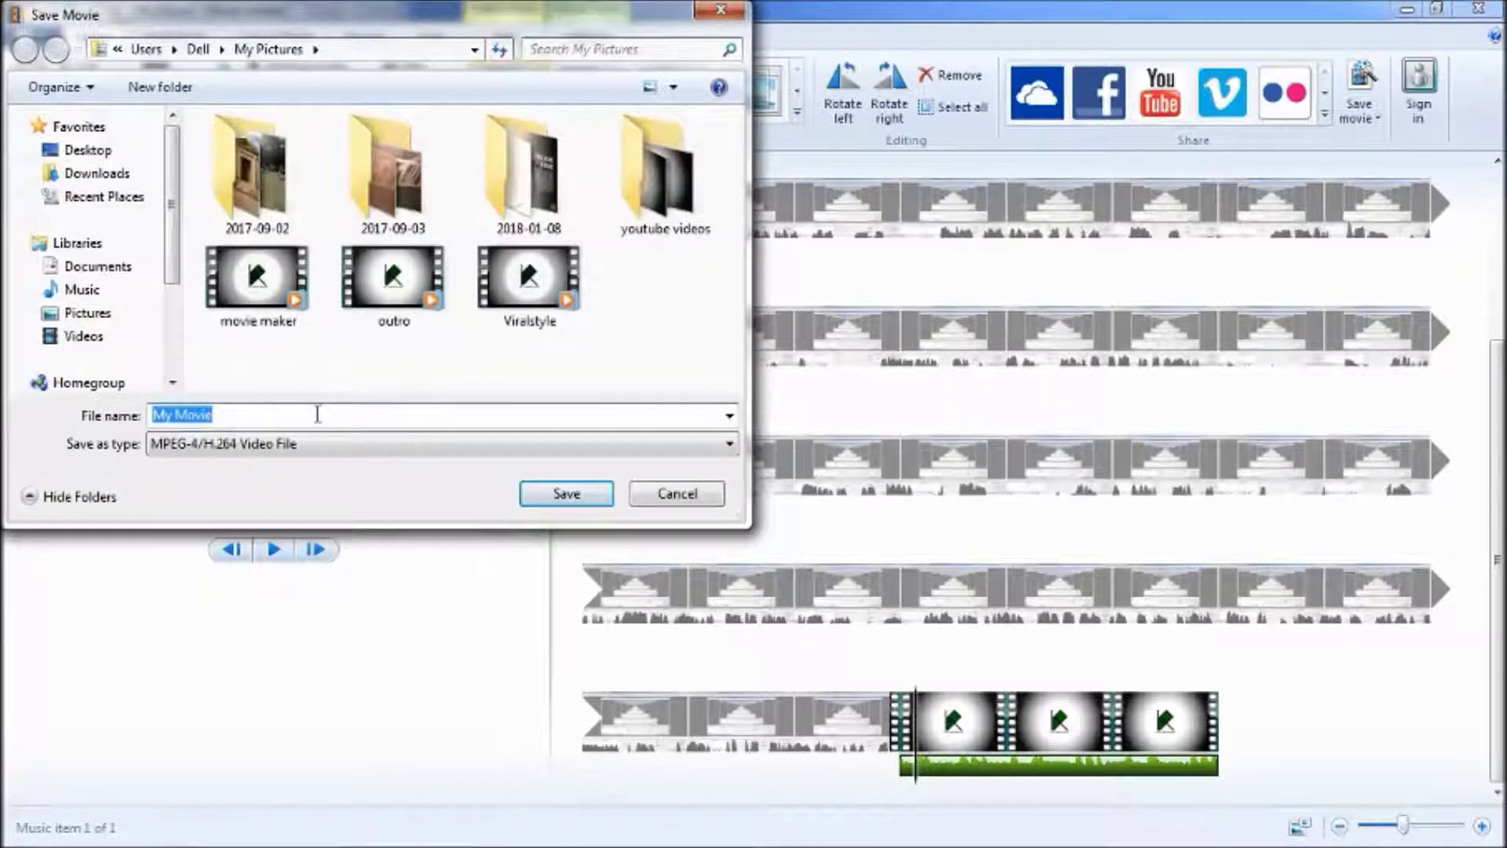
type("movie")
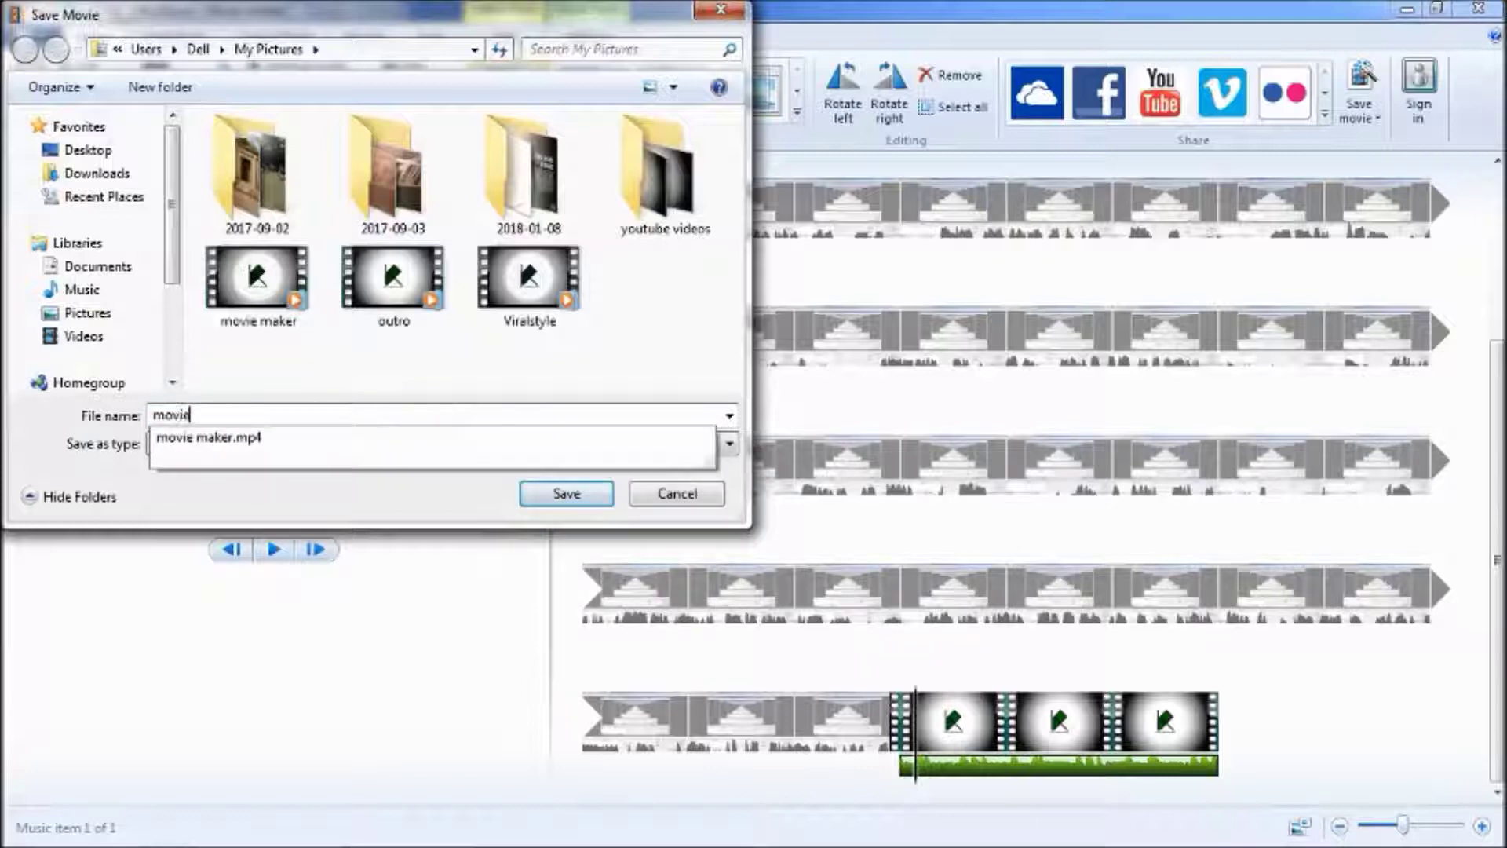
type("maker3")
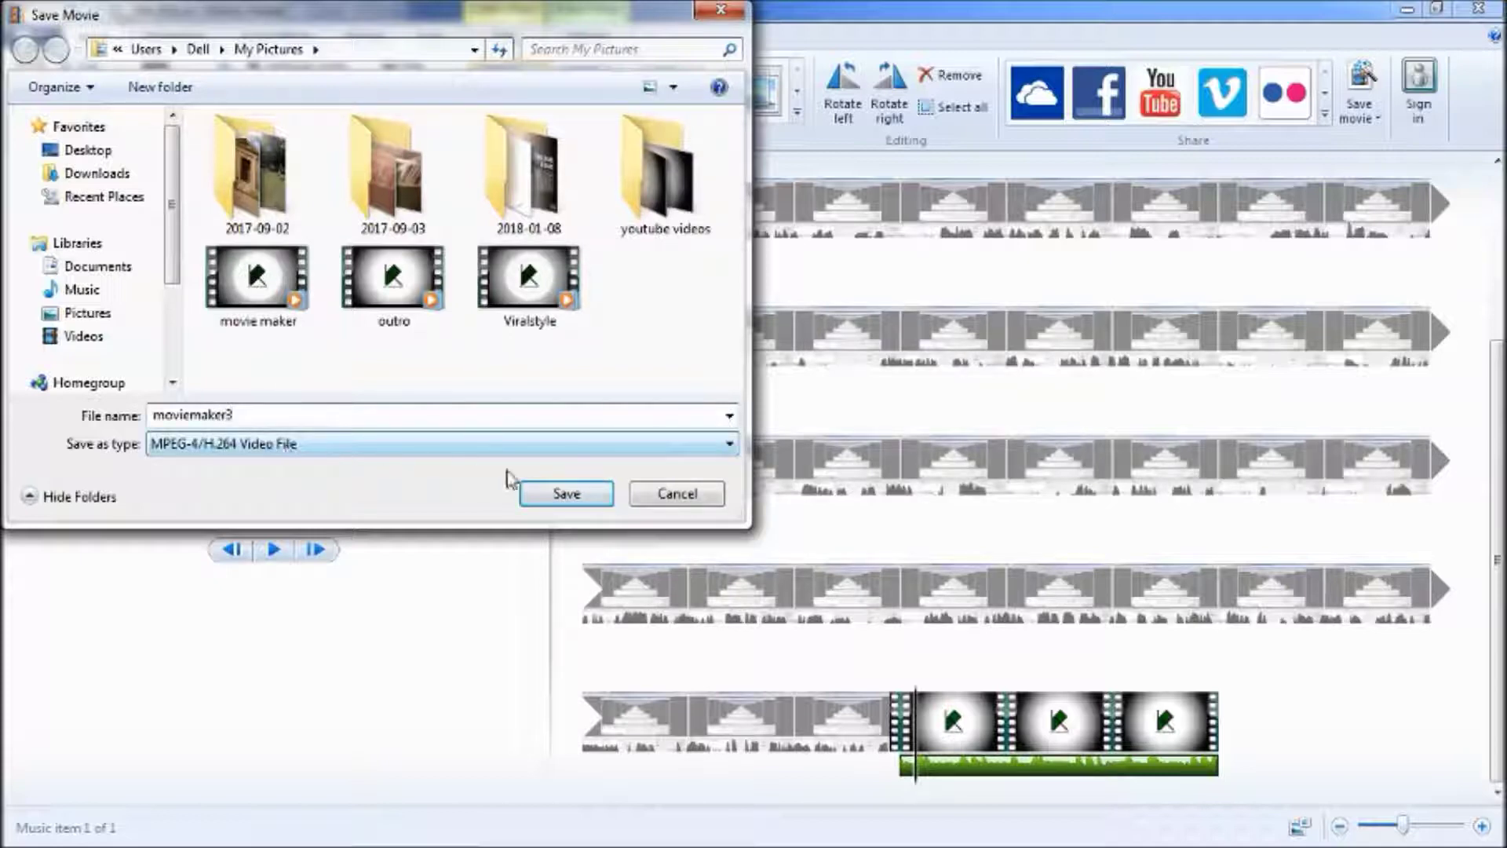
left_click(552, 502)
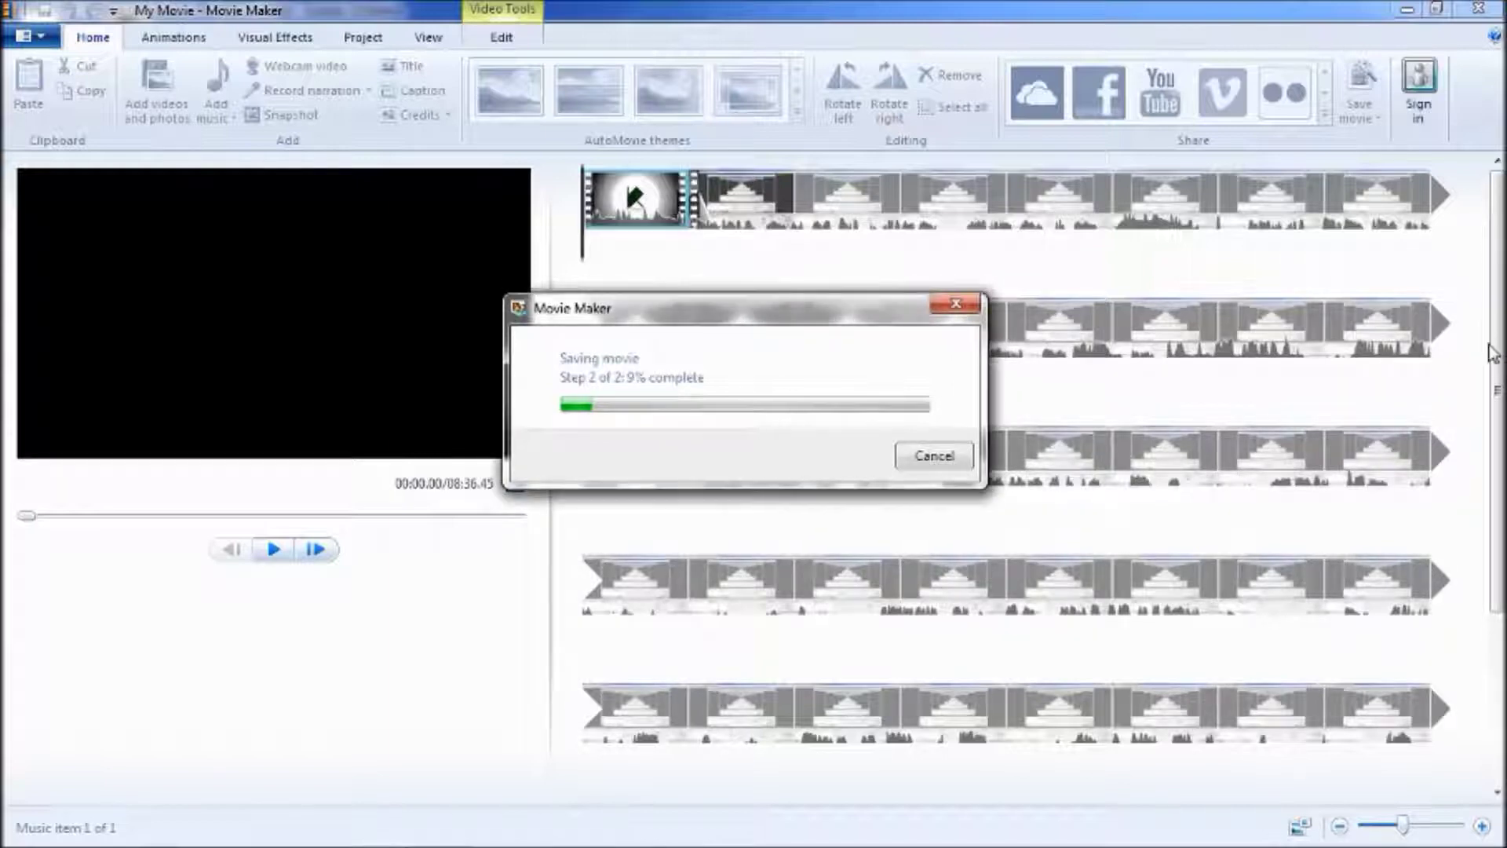
mouse_move(459, 833)
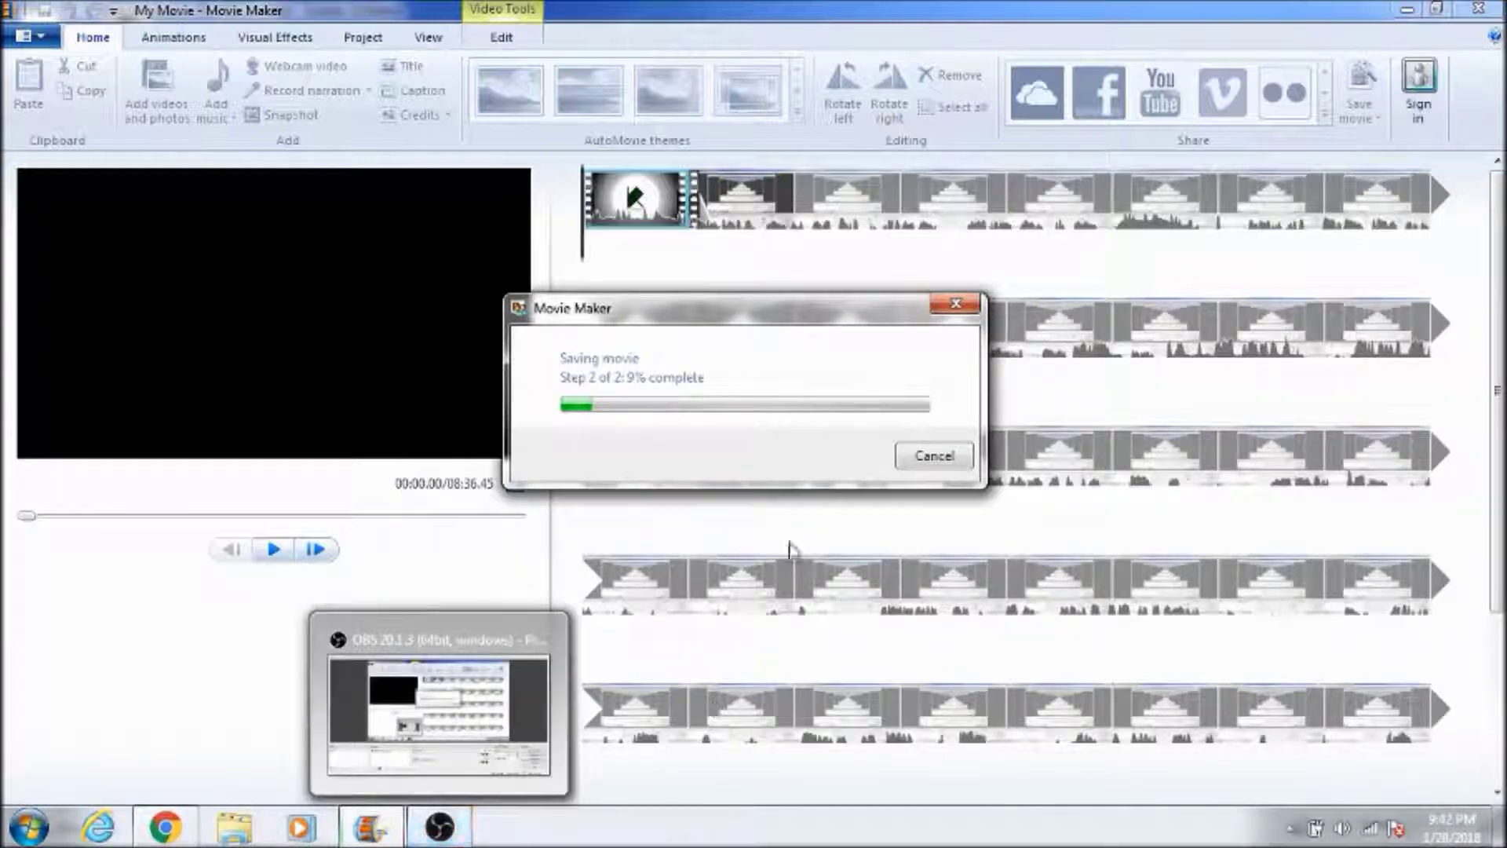